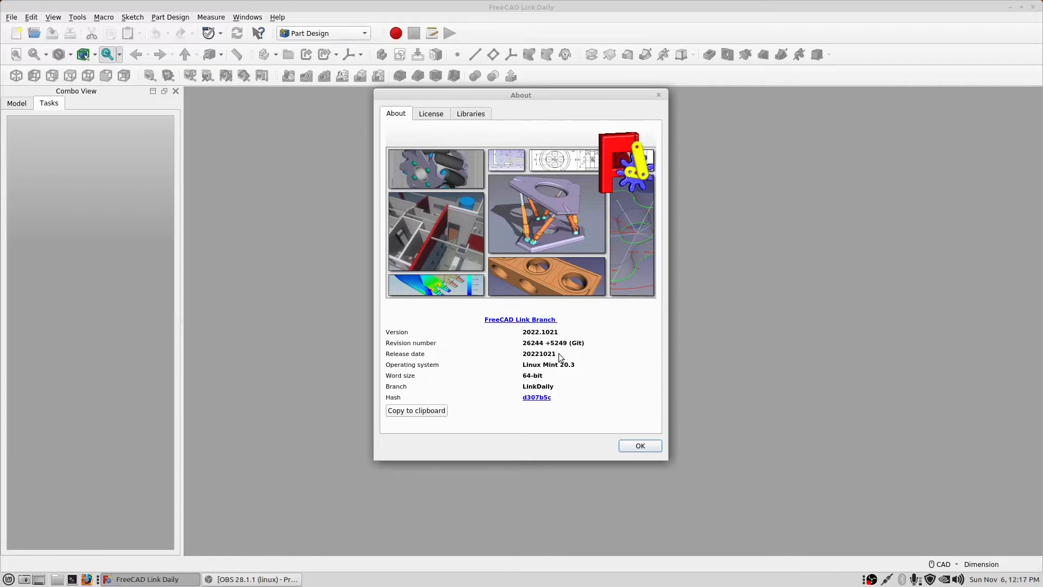
- Close the version information and open the recent file Spreadsheet Example.FCStd
click(632, 446)
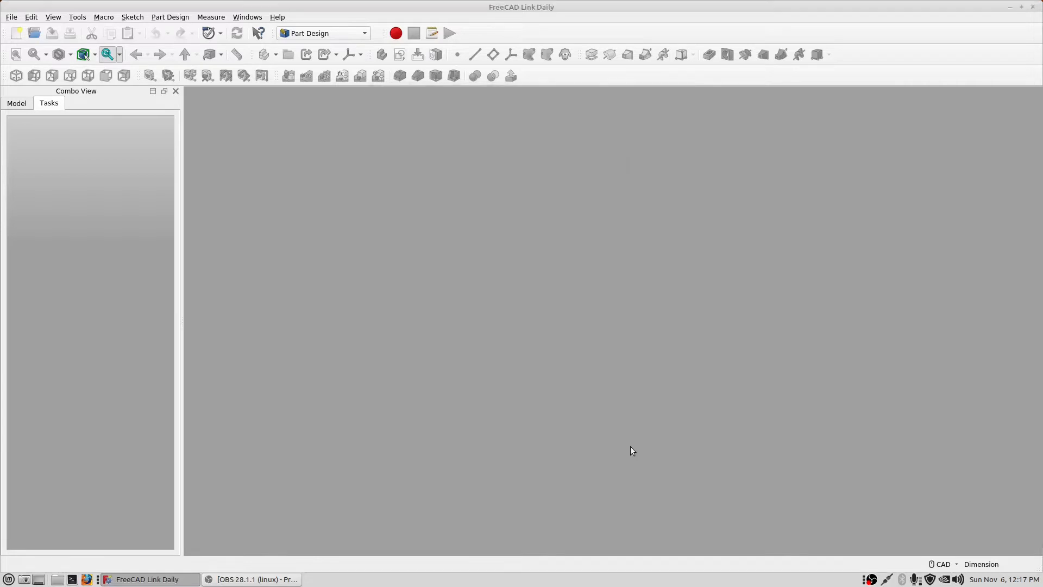
click(11, 18)
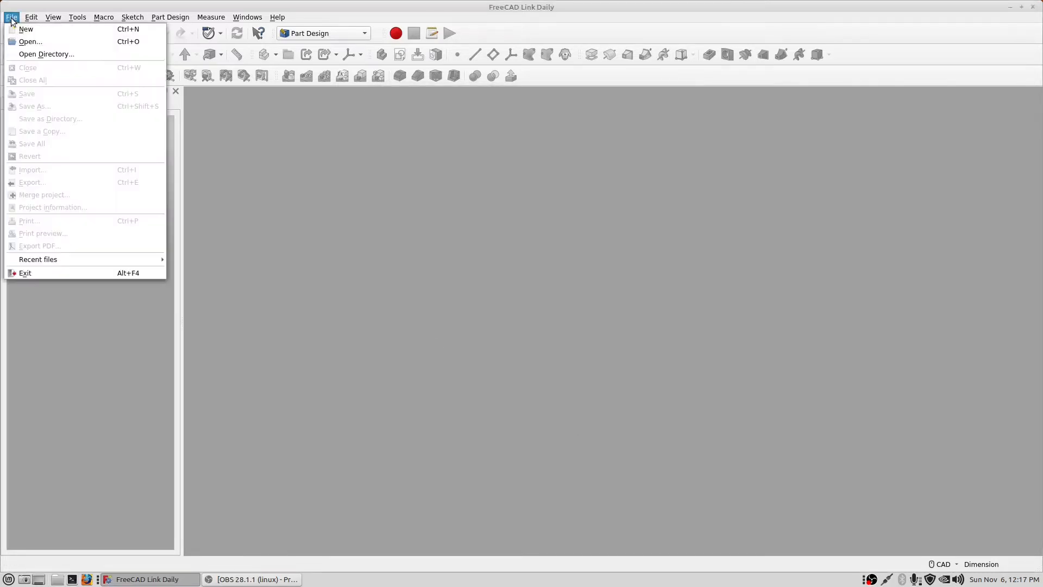
mouse_move(112, 261)
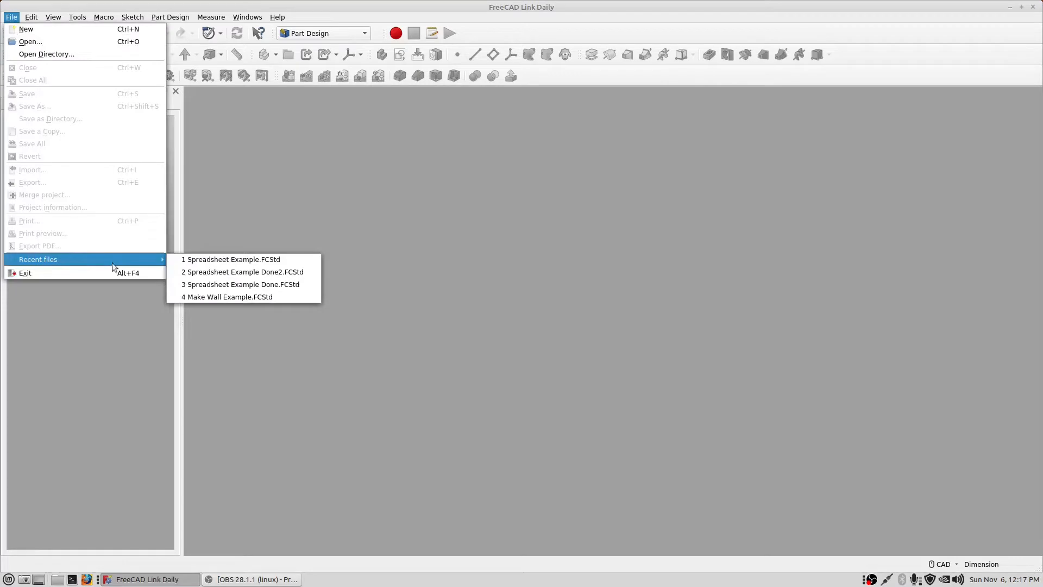
click(196, 260)
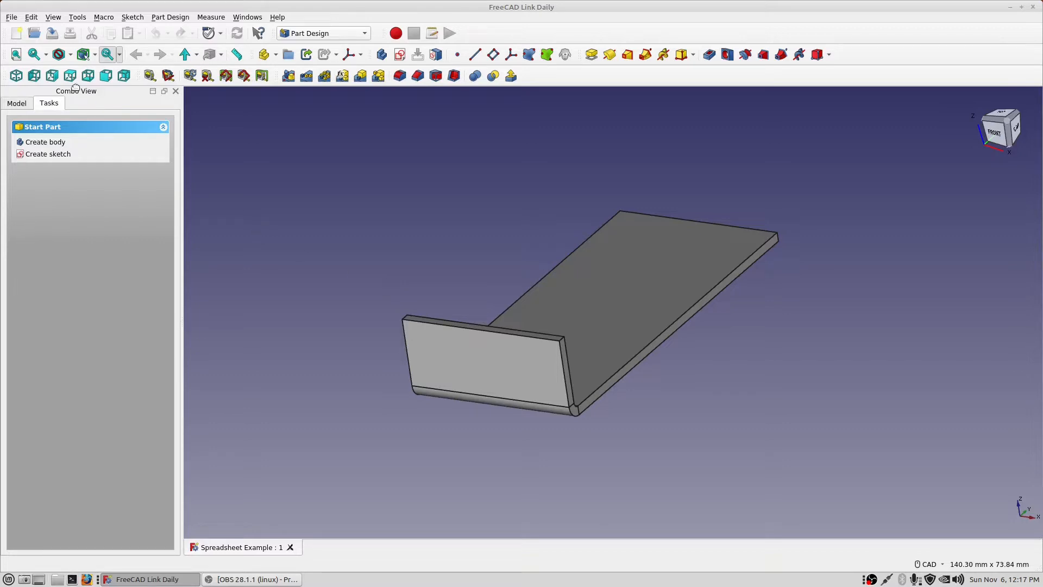
- Check the unit system and number of decimals in the general preferences, leaving without changing them
click(31, 17)
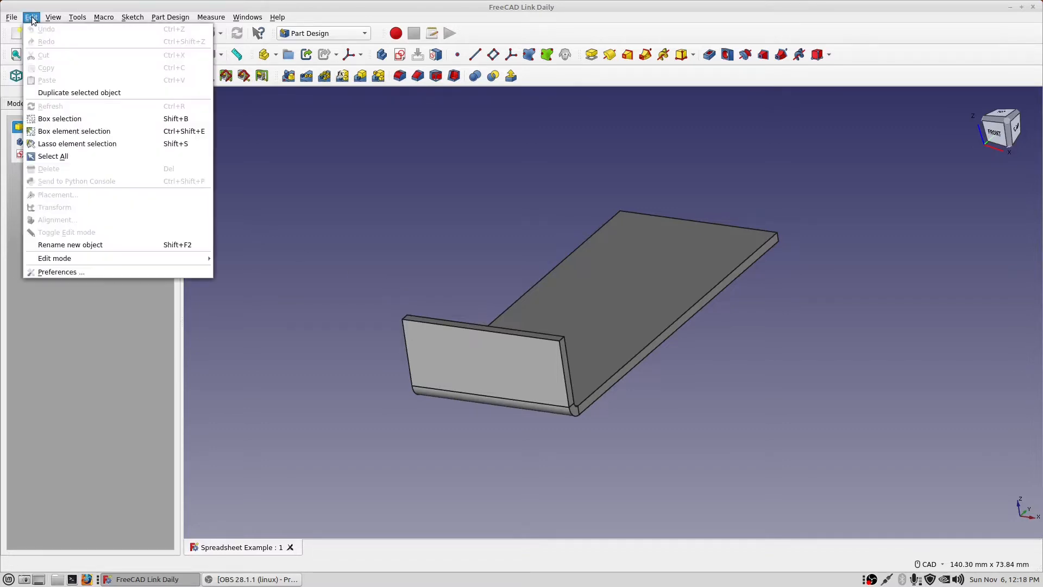
click(55, 272)
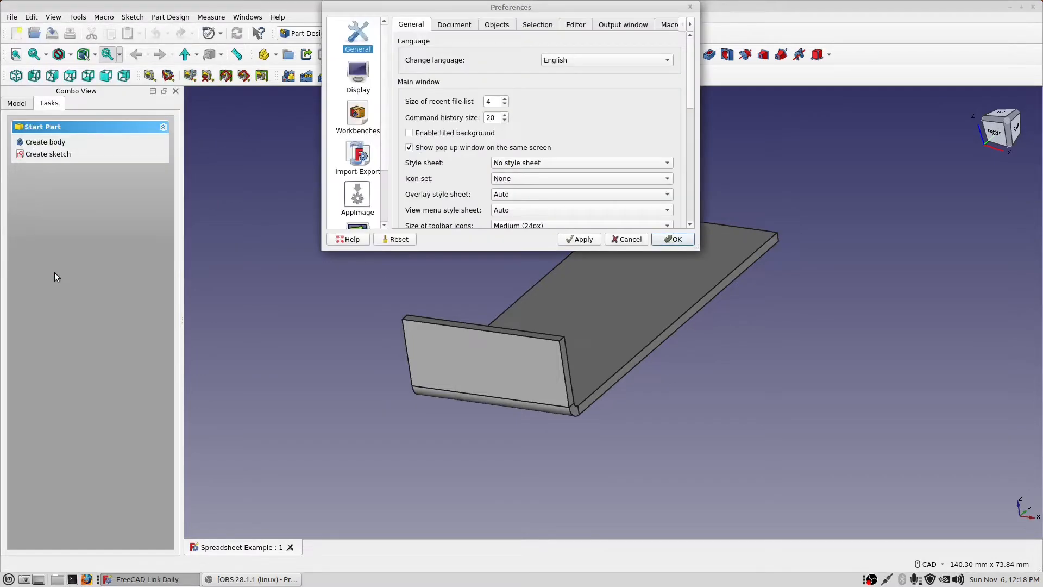
click(691, 25)
click(691, 25)
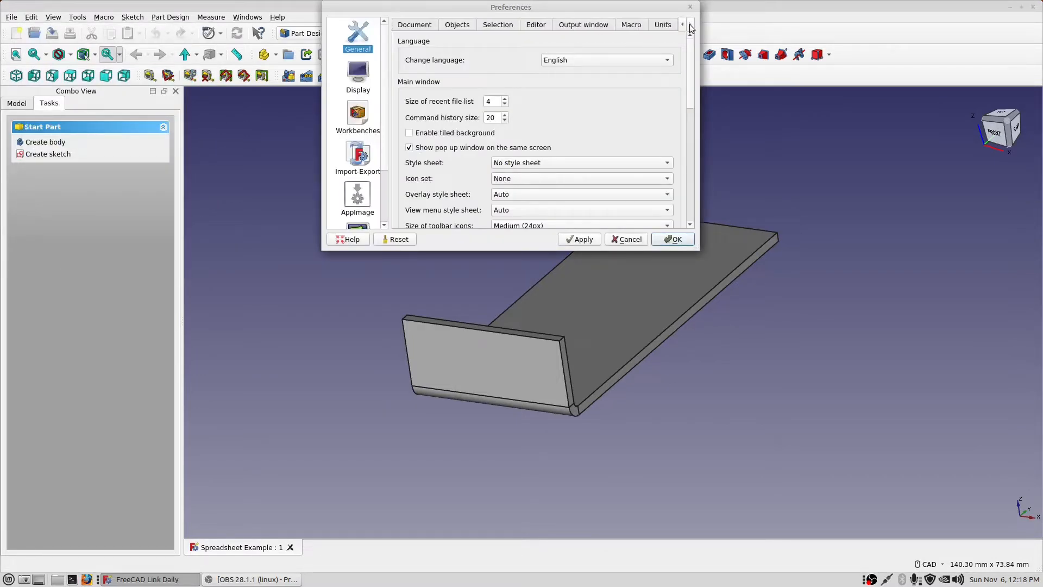
click(667, 28)
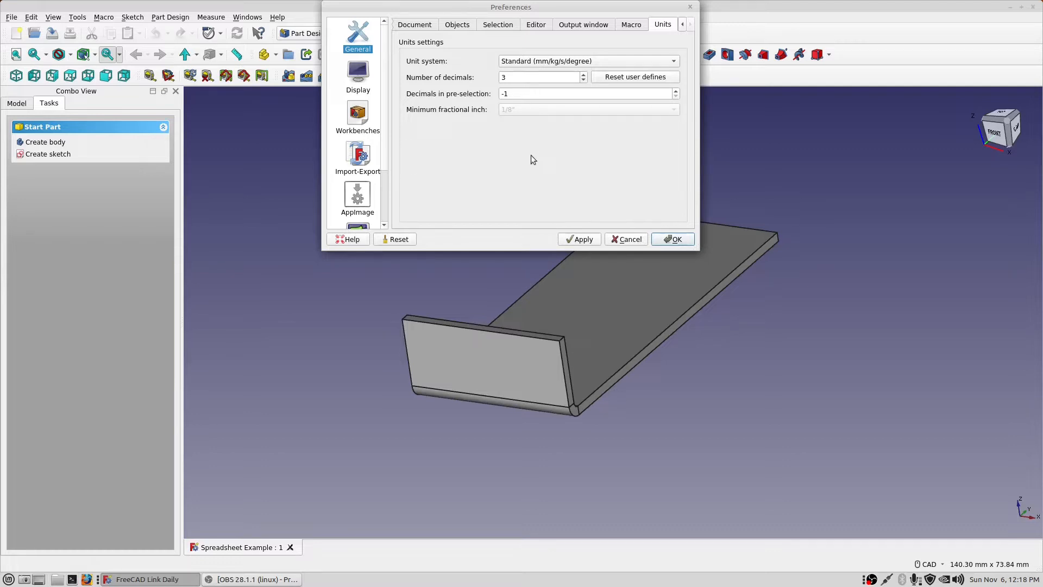
click(626, 239)
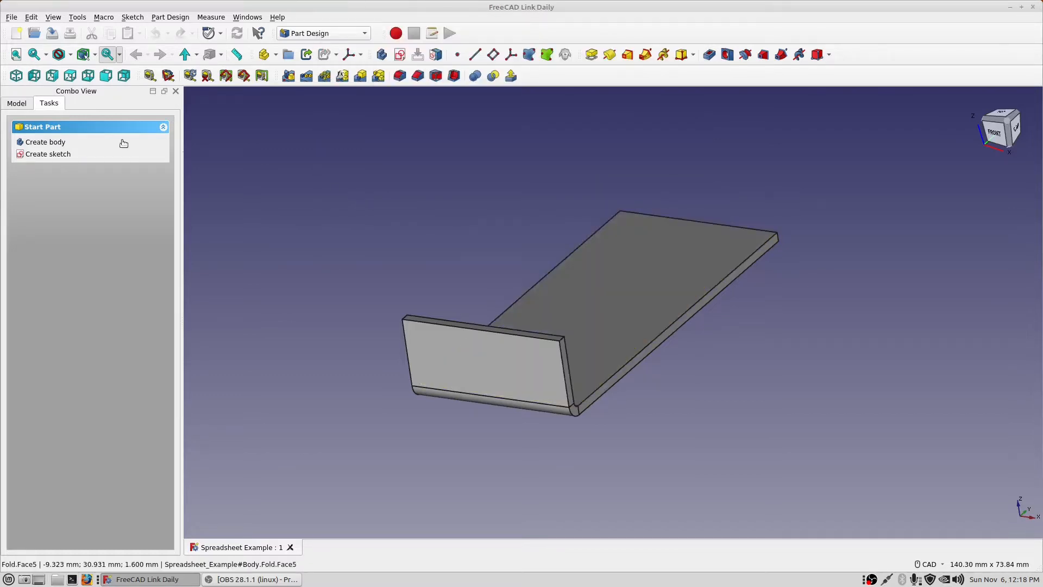
- Show the document's model tree and highlight the Body to inspect it
click(22, 104)
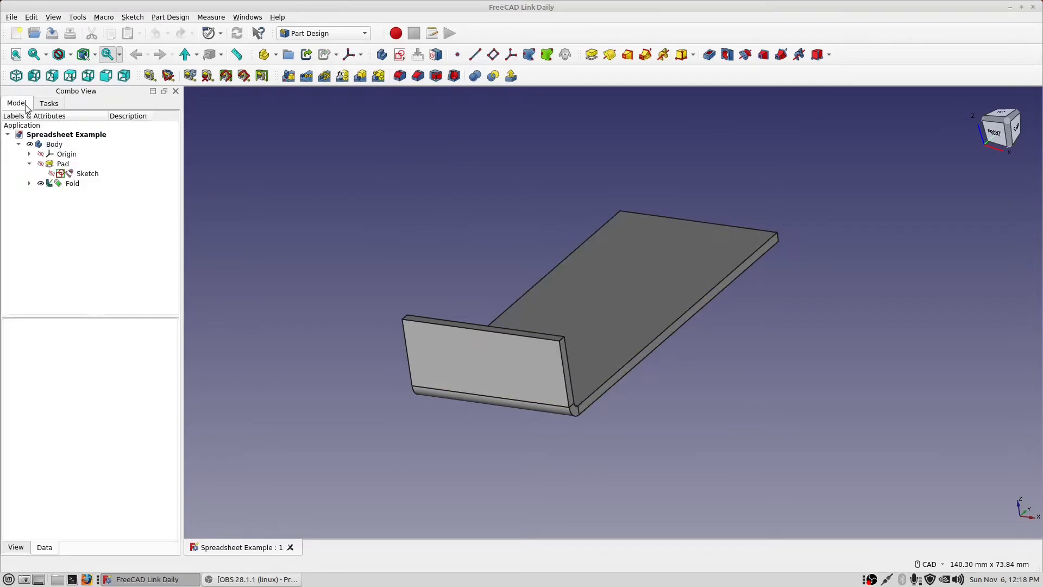
click(52, 147)
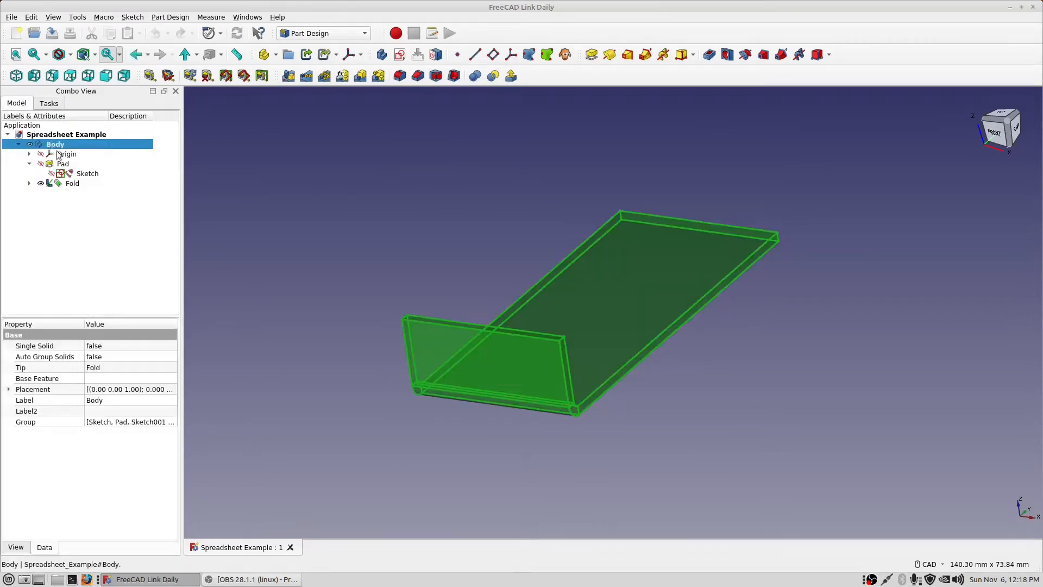
click(253, 177)
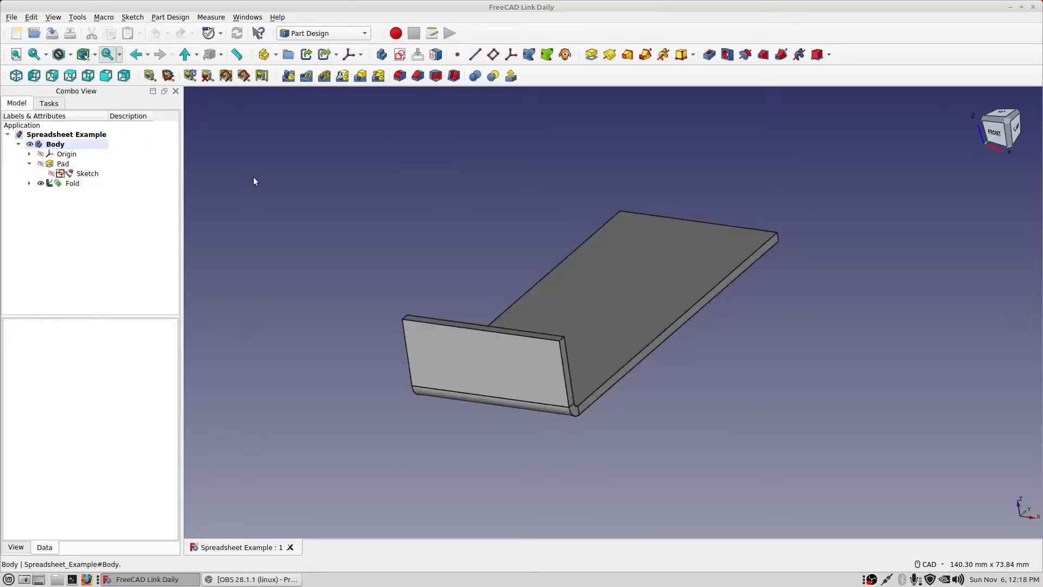
- In the Sheet Metal workbench, make walls along the lower long edges and lower back edge of the folded base plate
click(358, 33)
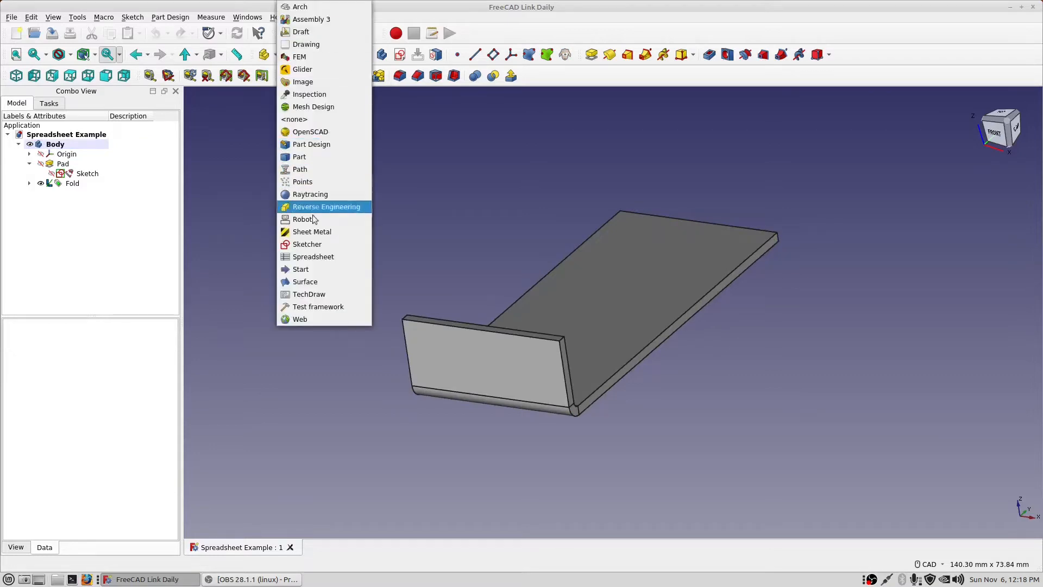
click(321, 233)
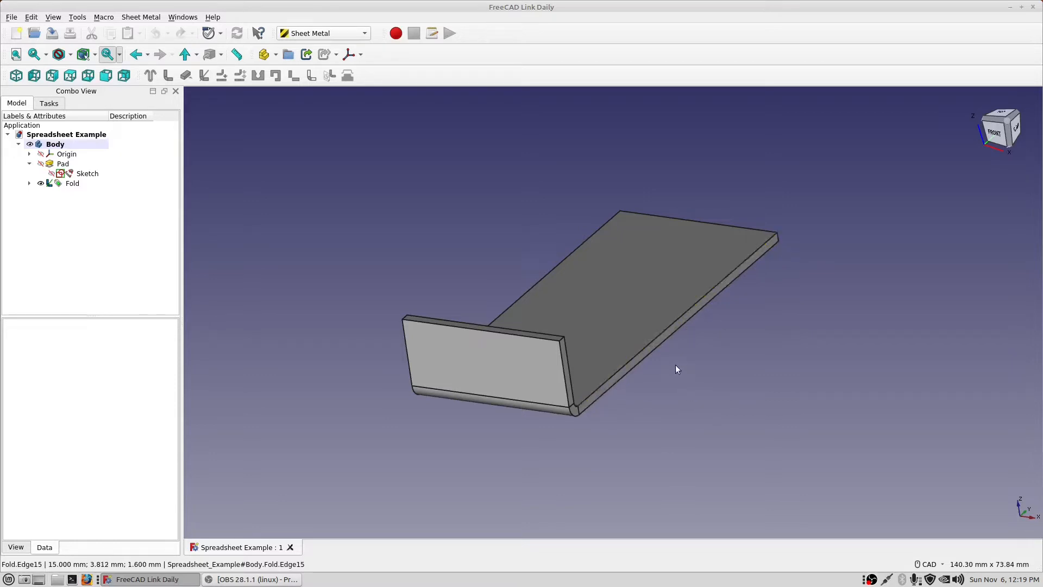
click(667, 338)
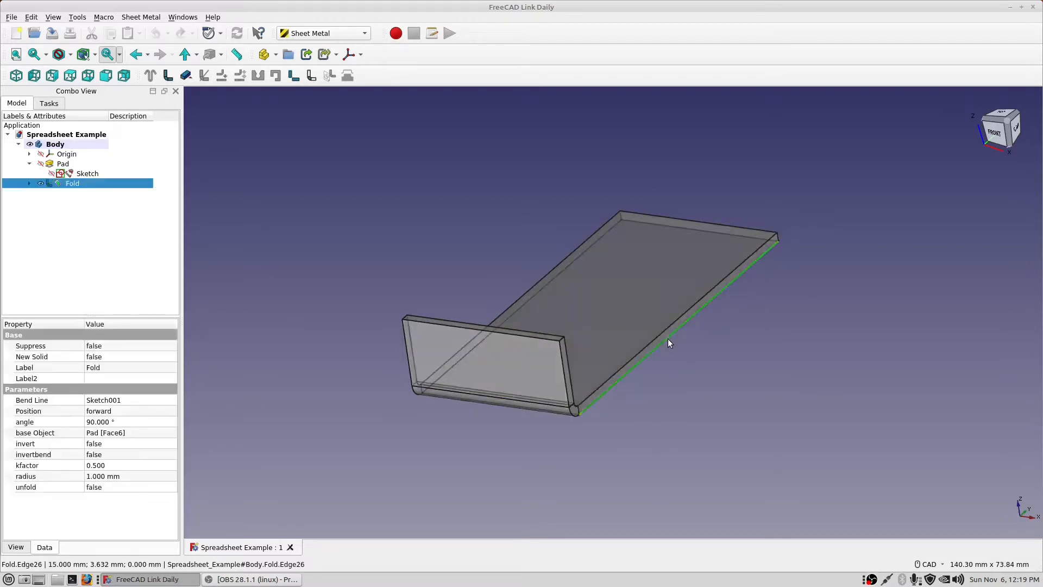
ctrl+click(693, 229)
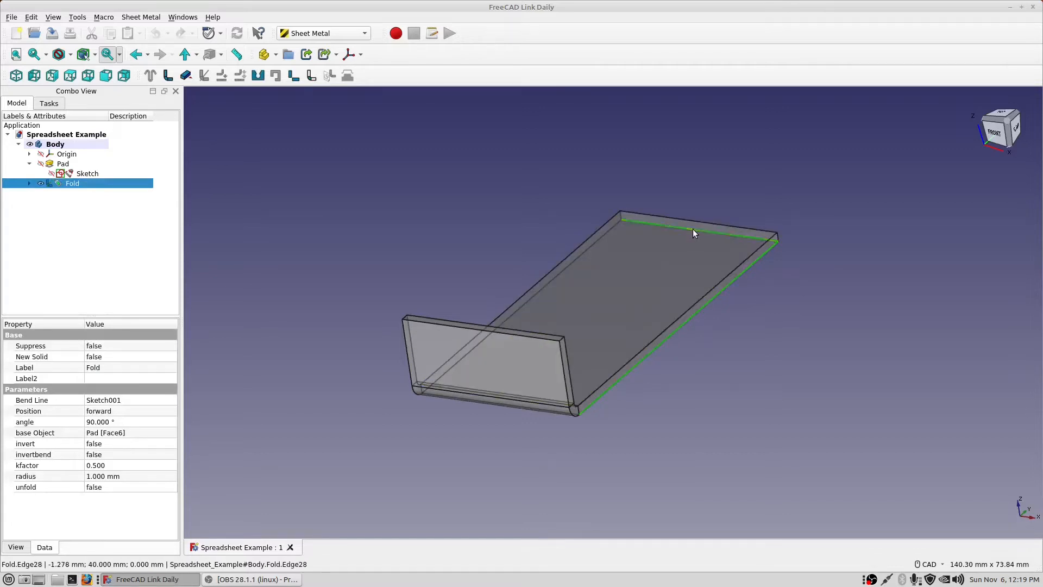
ctrl+click(566, 270)
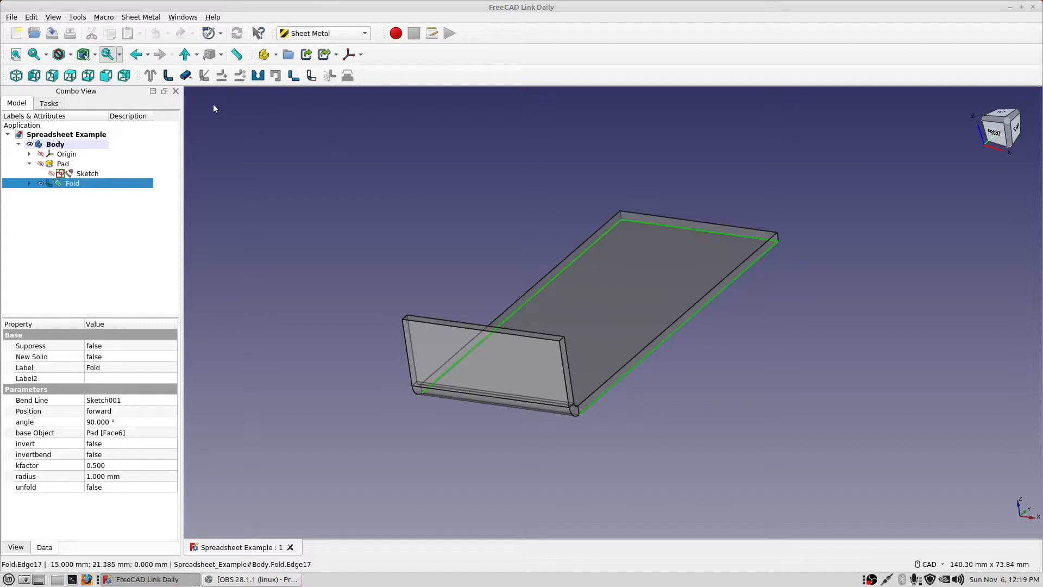
click(168, 76)
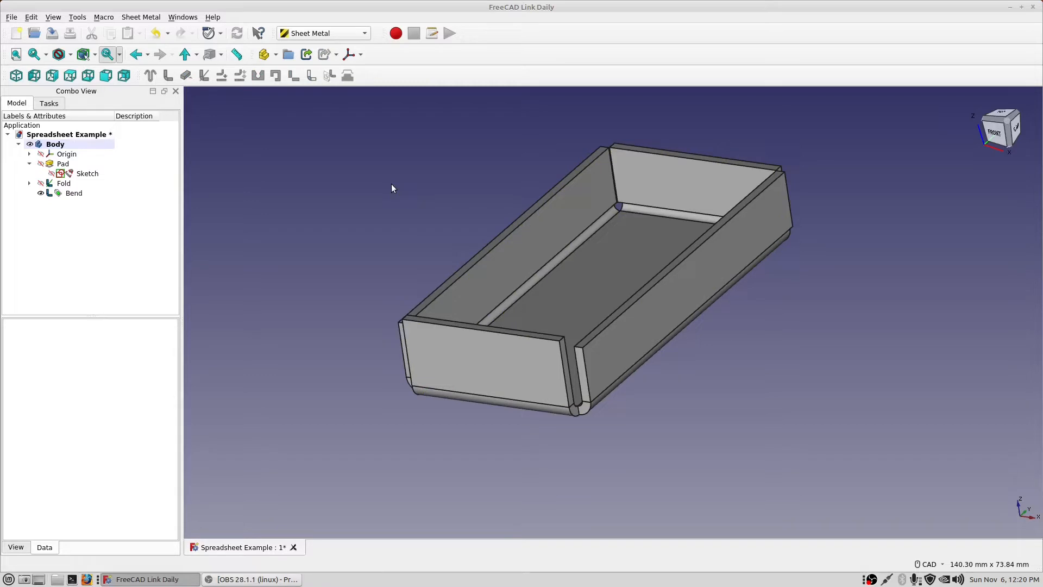
- Switch to the Spreadsheet workbench, create a new spreadsheet in the document and open it for editing
click(364, 34)
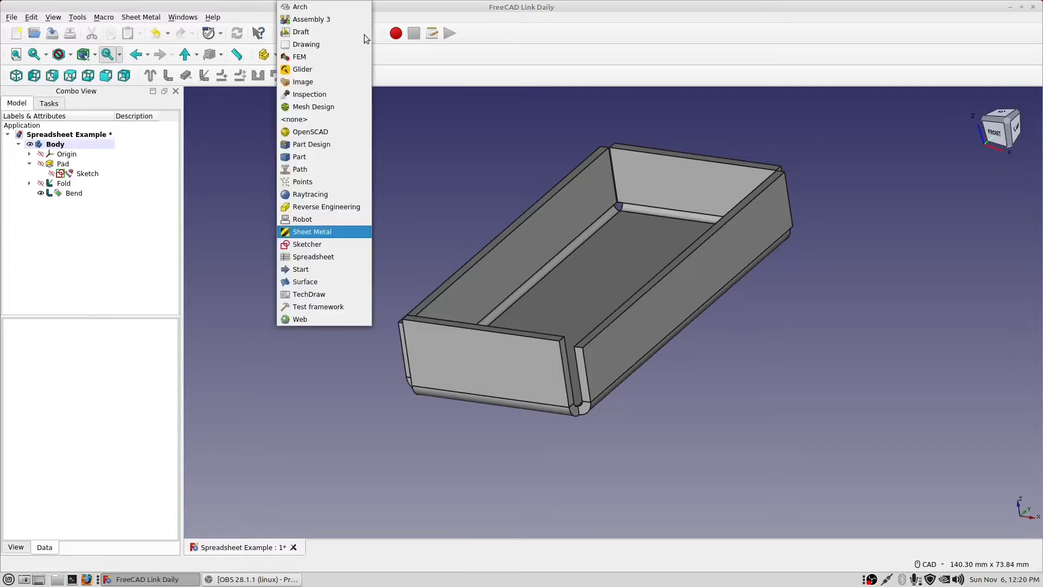
click(322, 256)
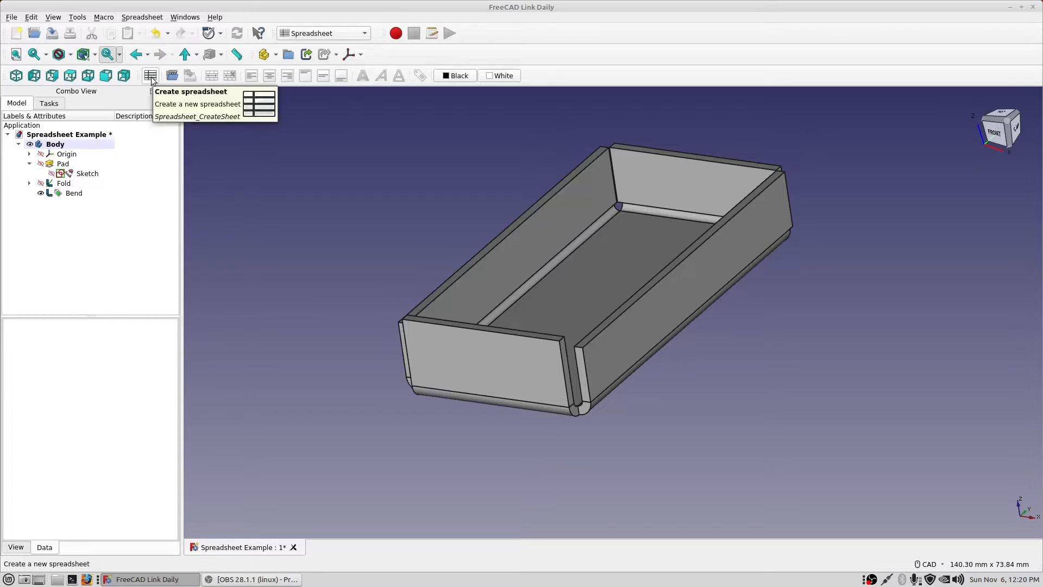
click(150, 77)
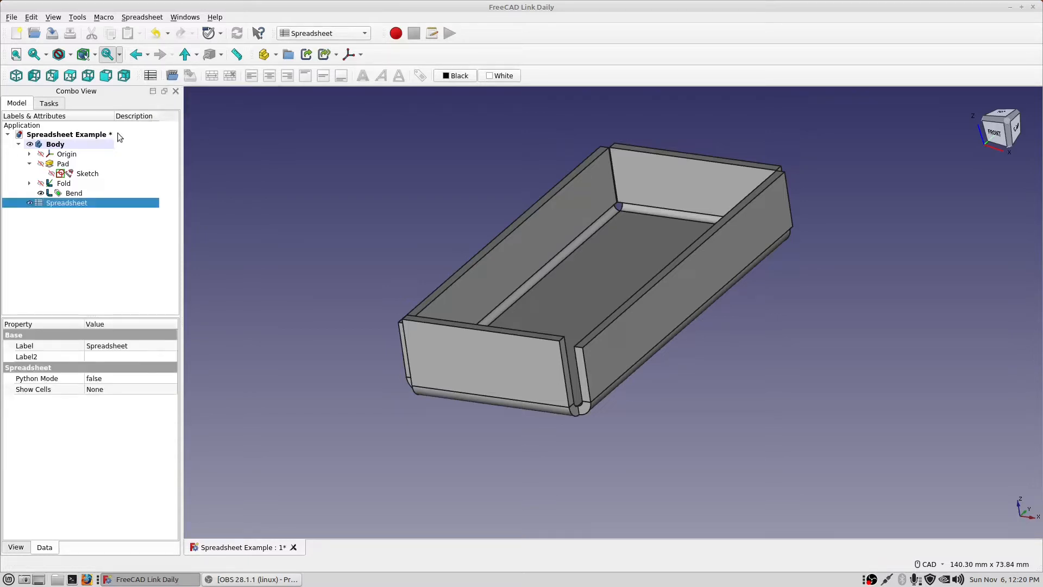
double_click(106, 203)
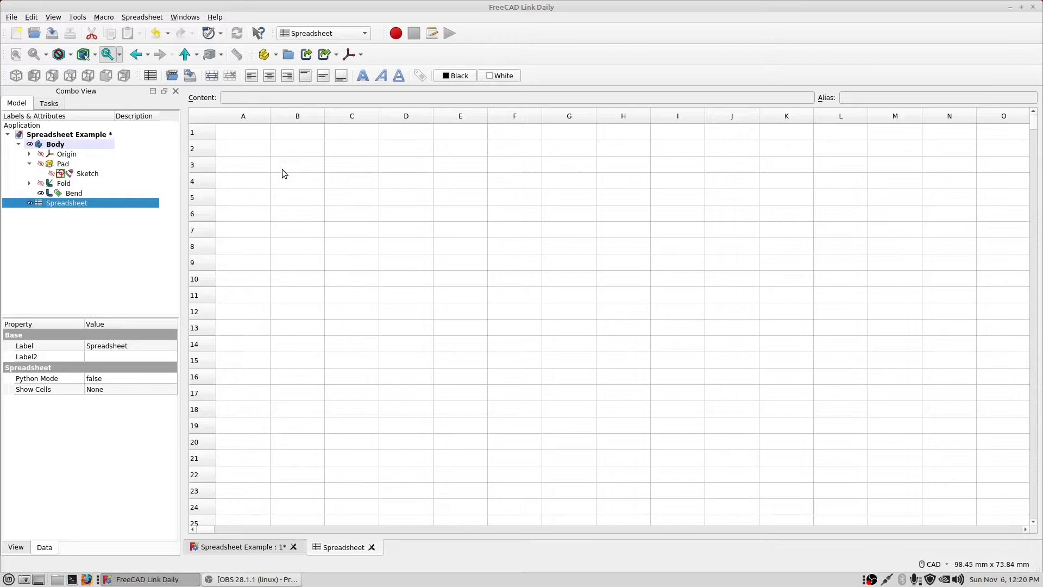
- Enter the headings Height, Width, Edge, Thickness, K Factor and Bend Radius in cells A1 to F1
click(240, 134)
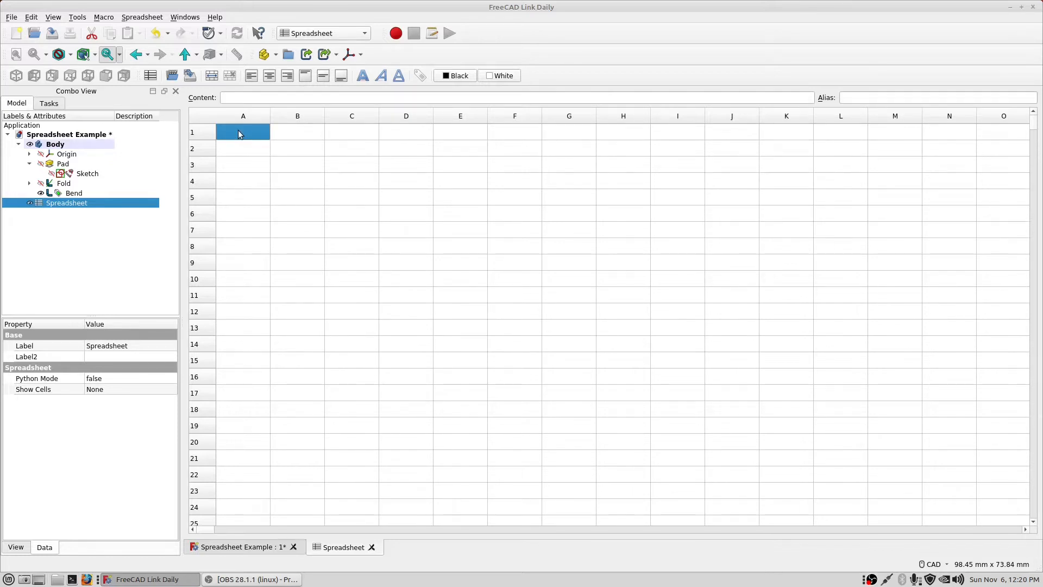
text(Height)
key(Tab)
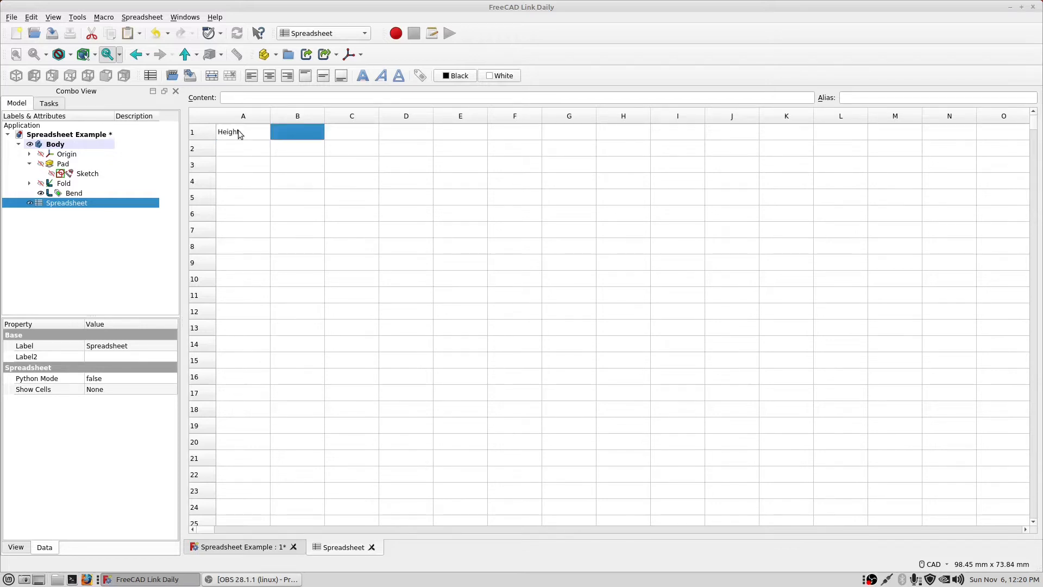
text(Width)
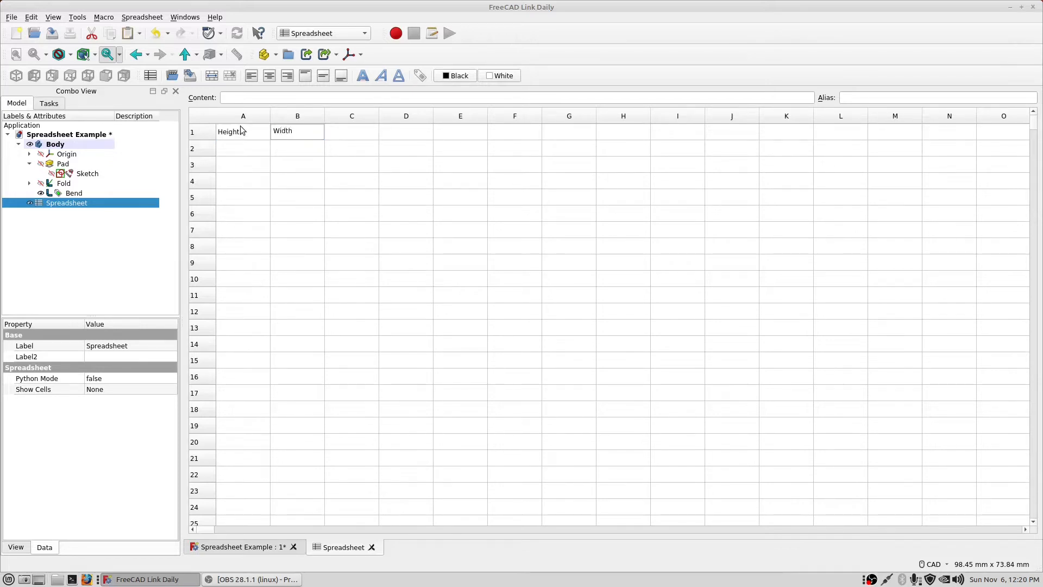
key(Tab)
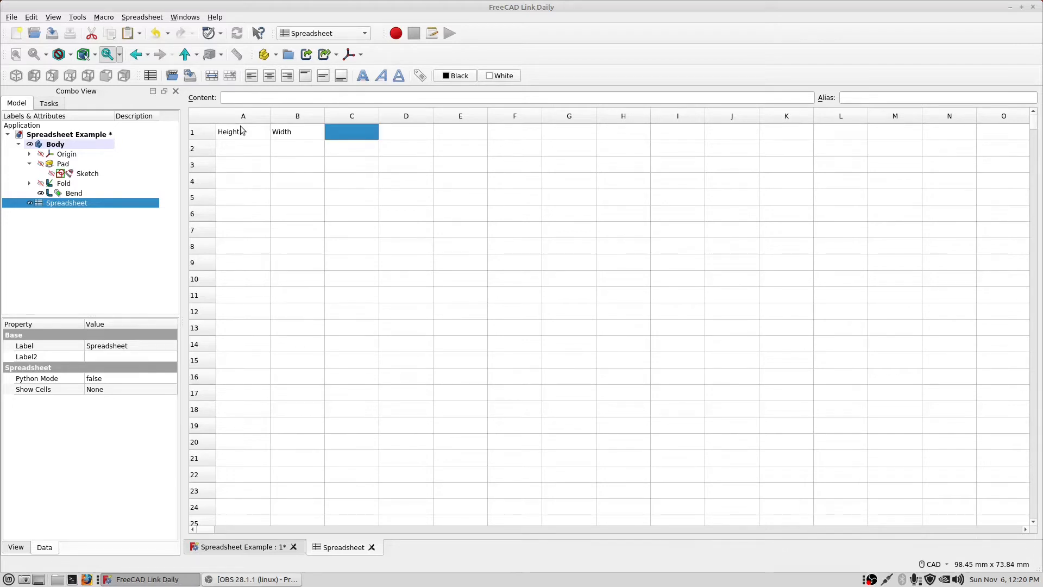
text(Ed)
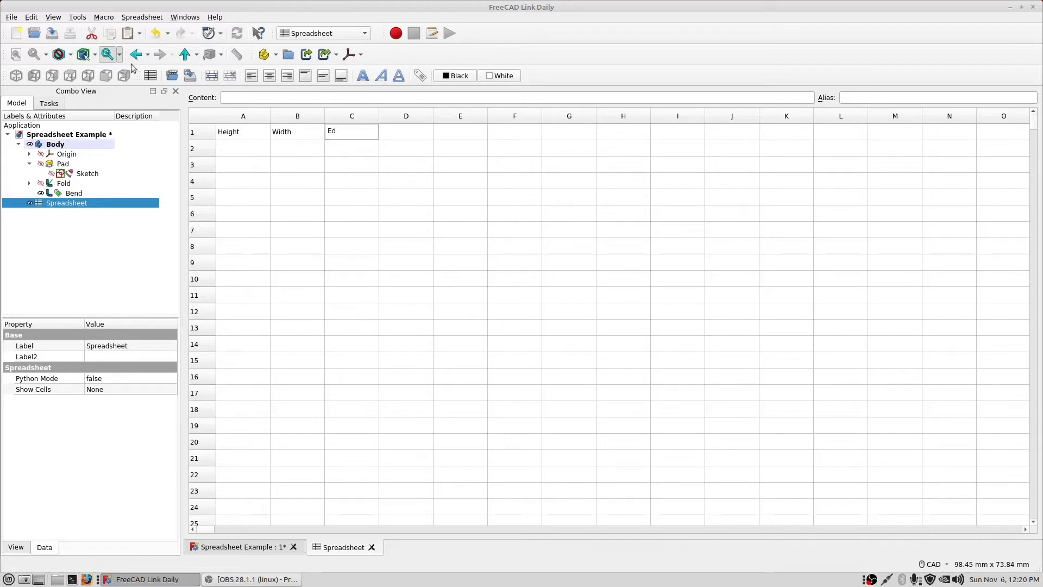
text(ge)
key(Tab)
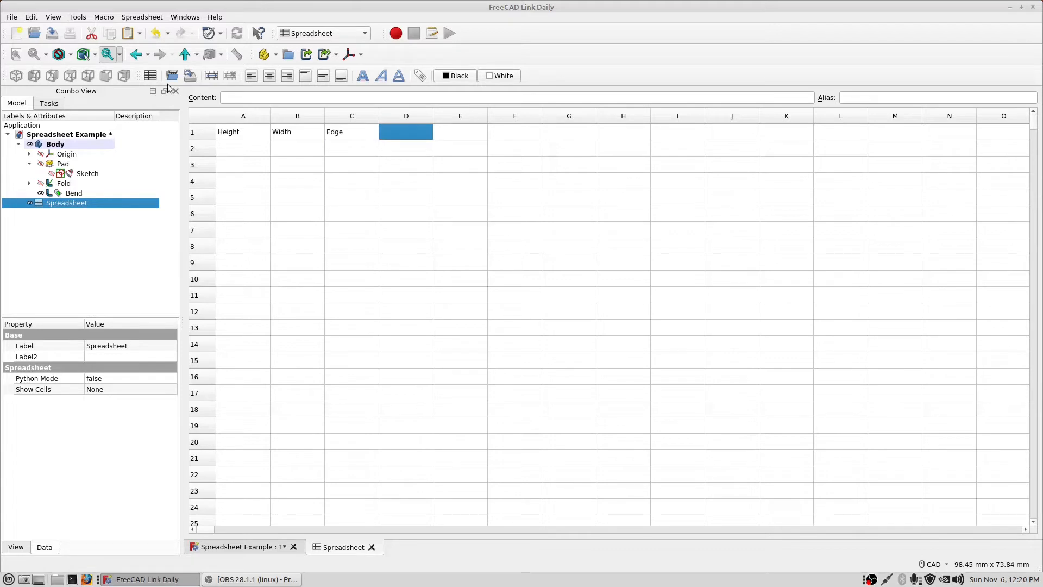
text(Thi)
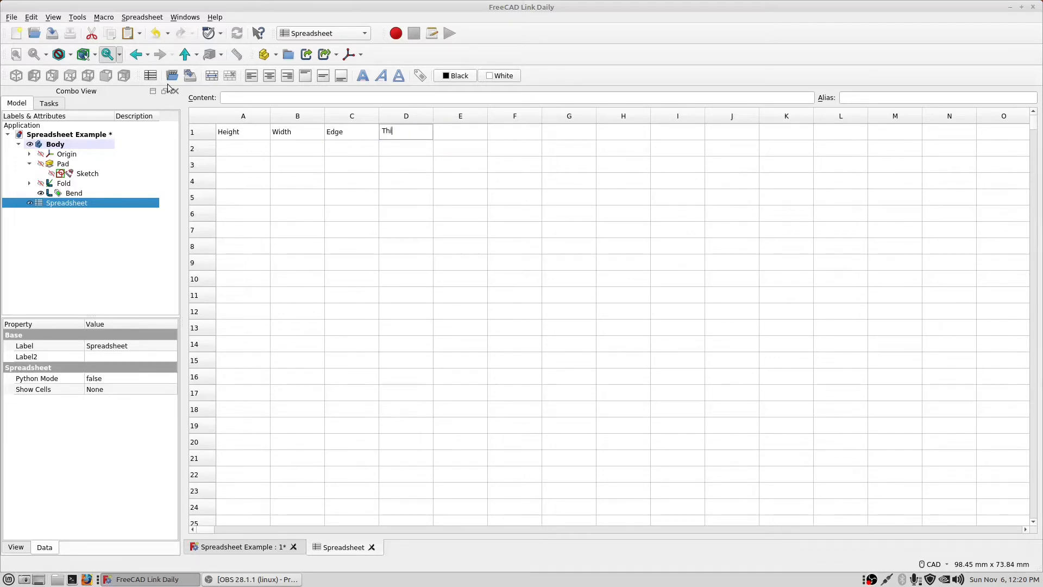
text(ckness)
key(Tab)
text(Factor)
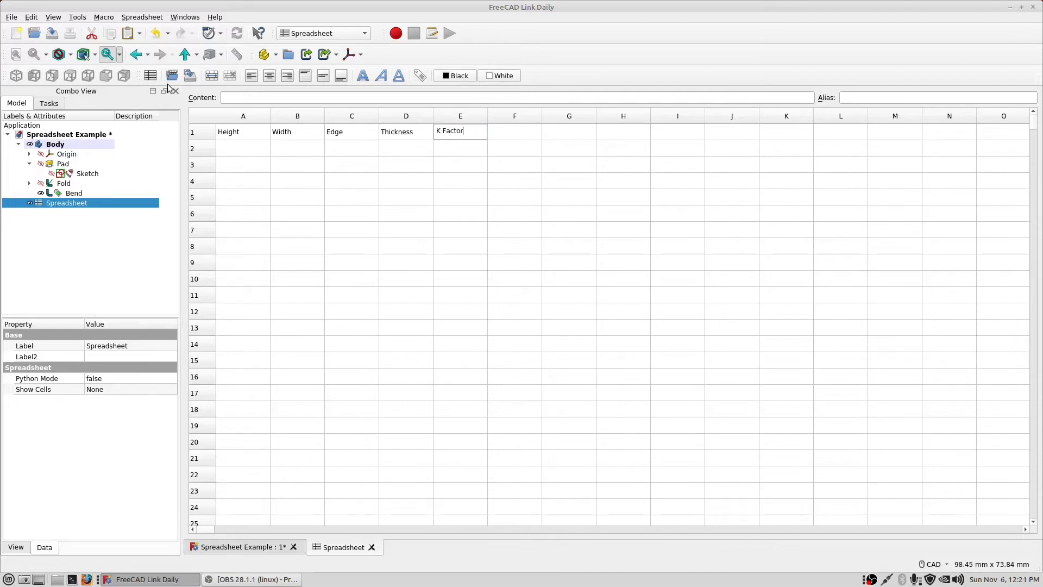
key(Tab)
text(Be)
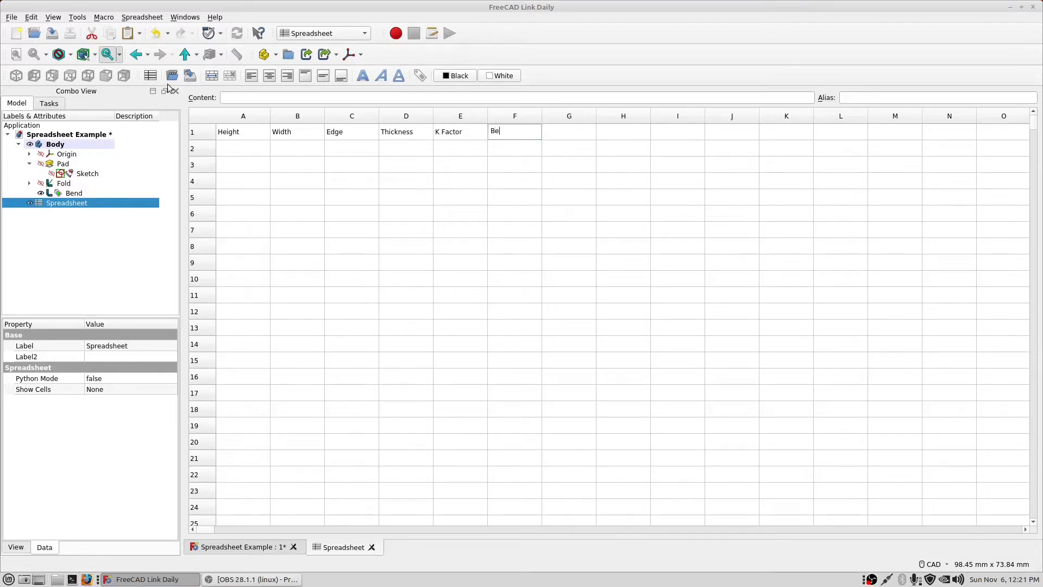
text(nd Radius)
- Center the six headings in cells A1 to F1 horizontally
click(228, 132)
drag(228, 132, 517, 130)
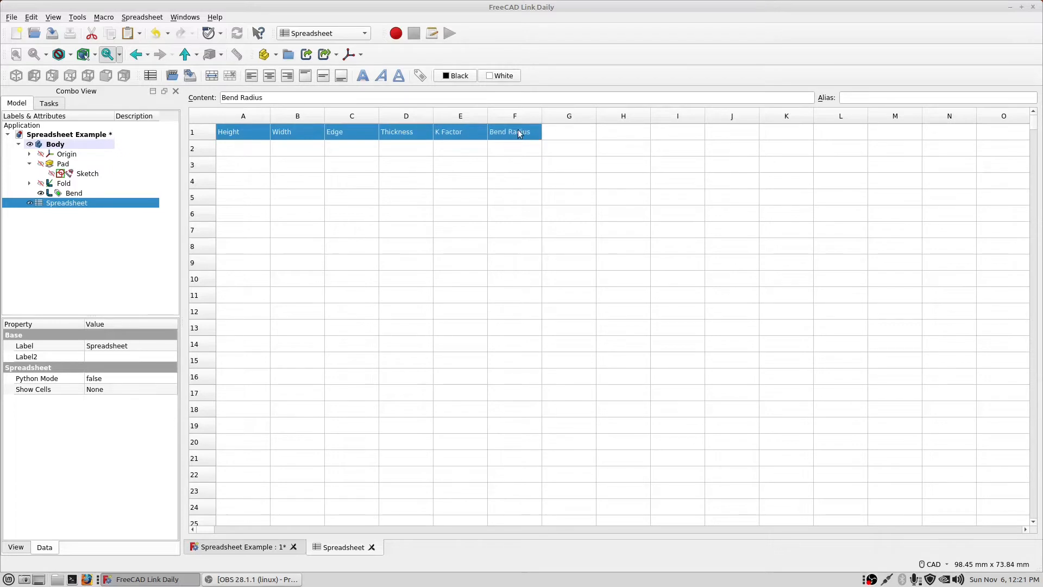
click(270, 77)
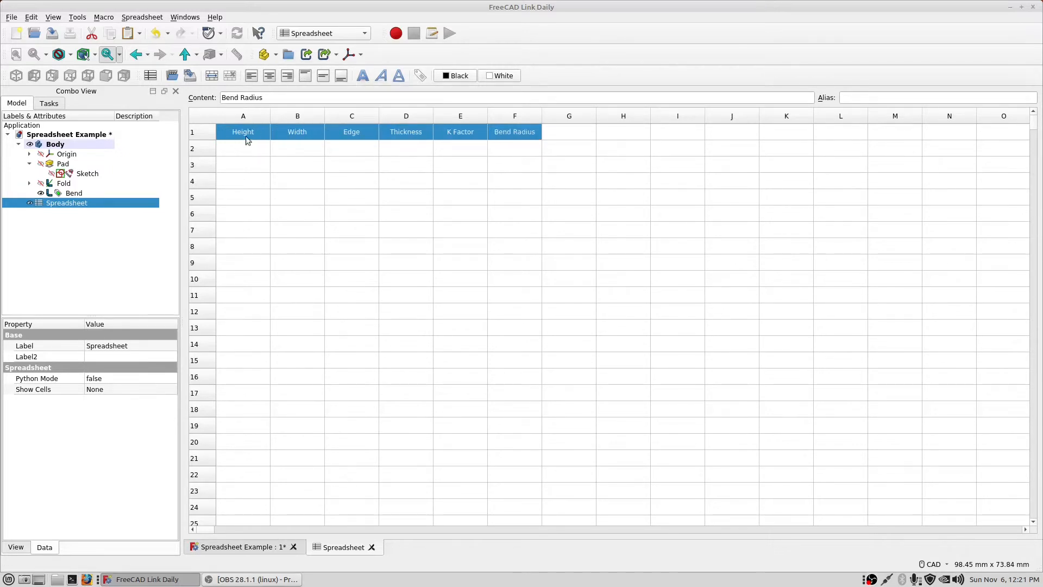
- Enter 100, 50, 12.7, 1.6, 0.4 and 1.6 in cells A2 to F2 beneath the six headings
click(238, 152)
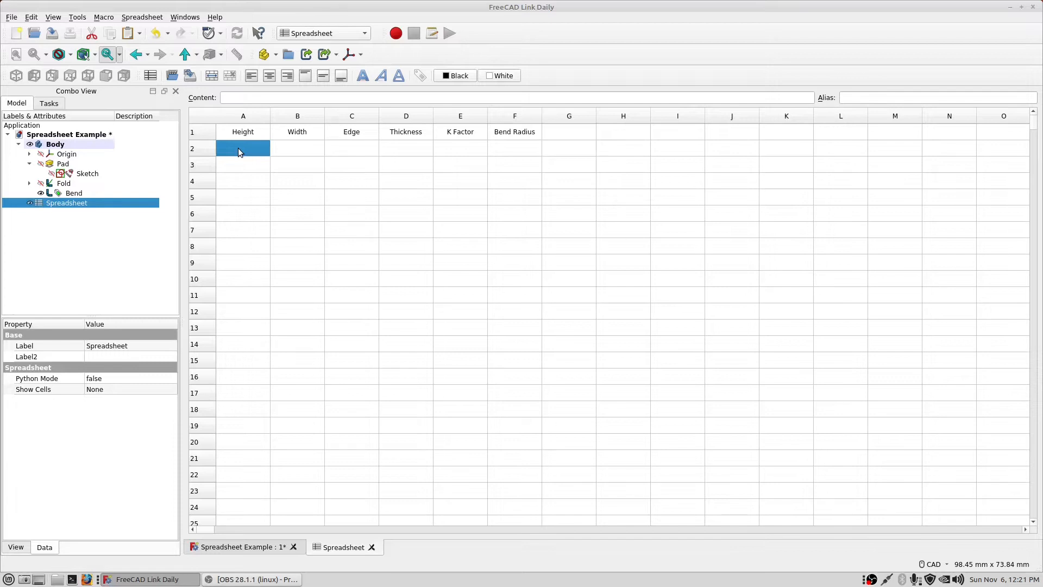
text(100)
key(Tab)
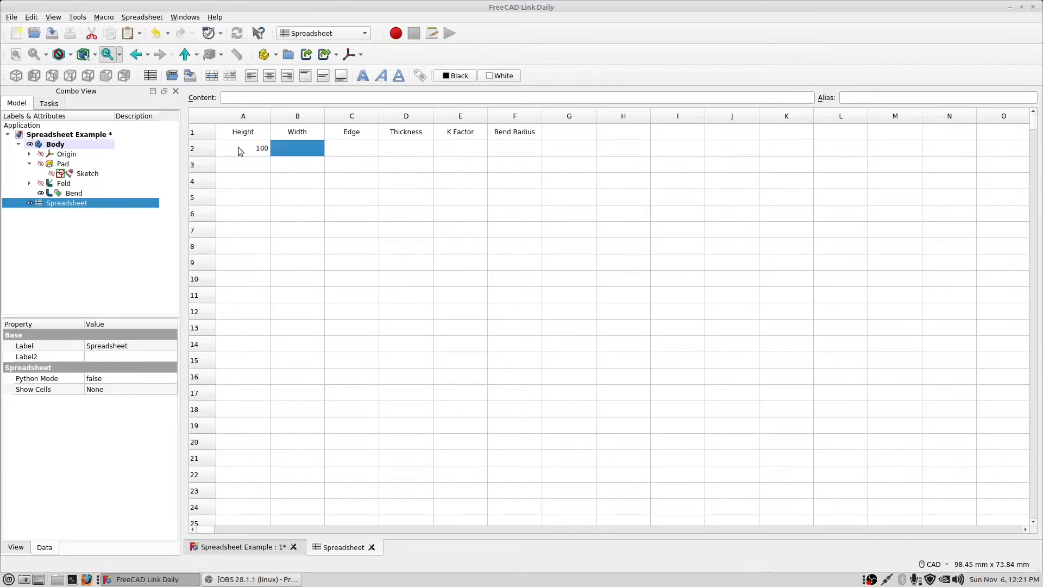
text(50)
key(Tab)
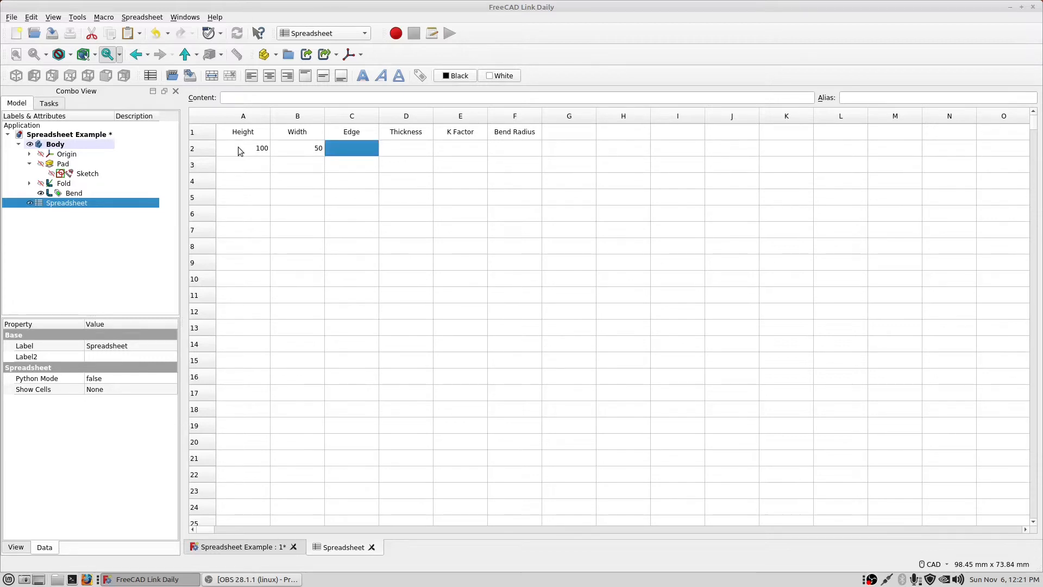
text(12.7)
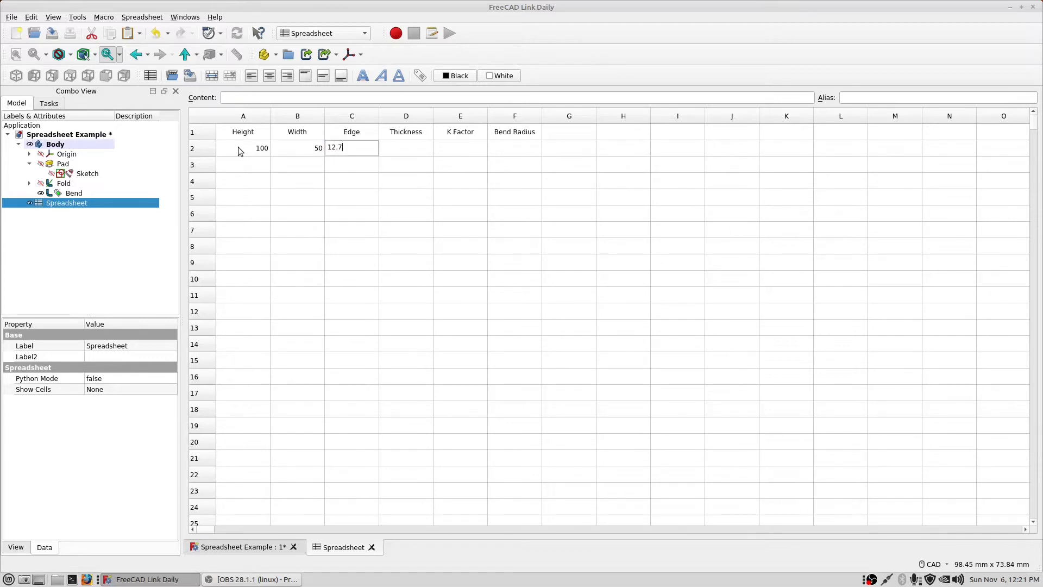
key(Tab)
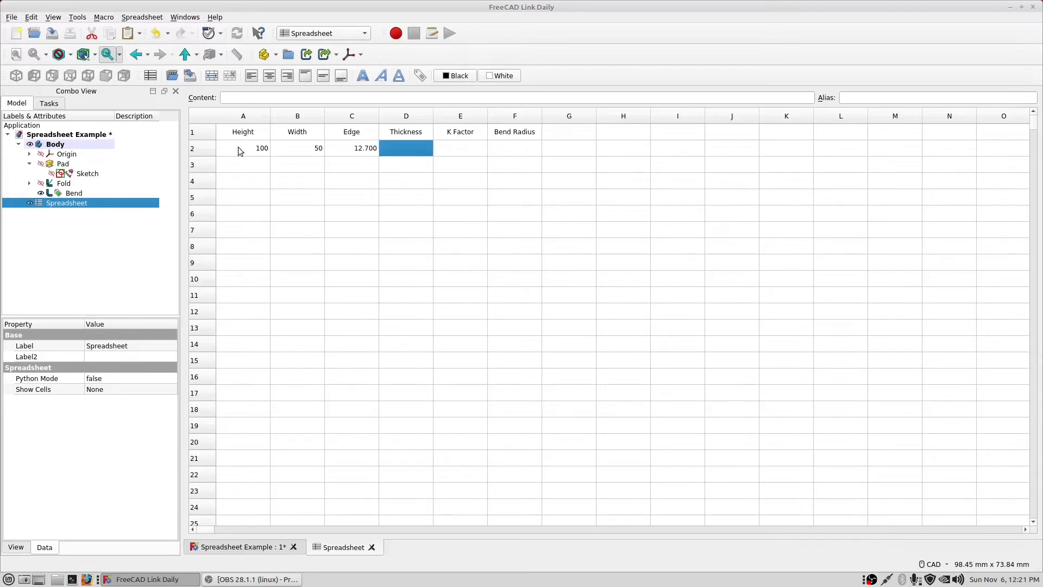
text(1.6)
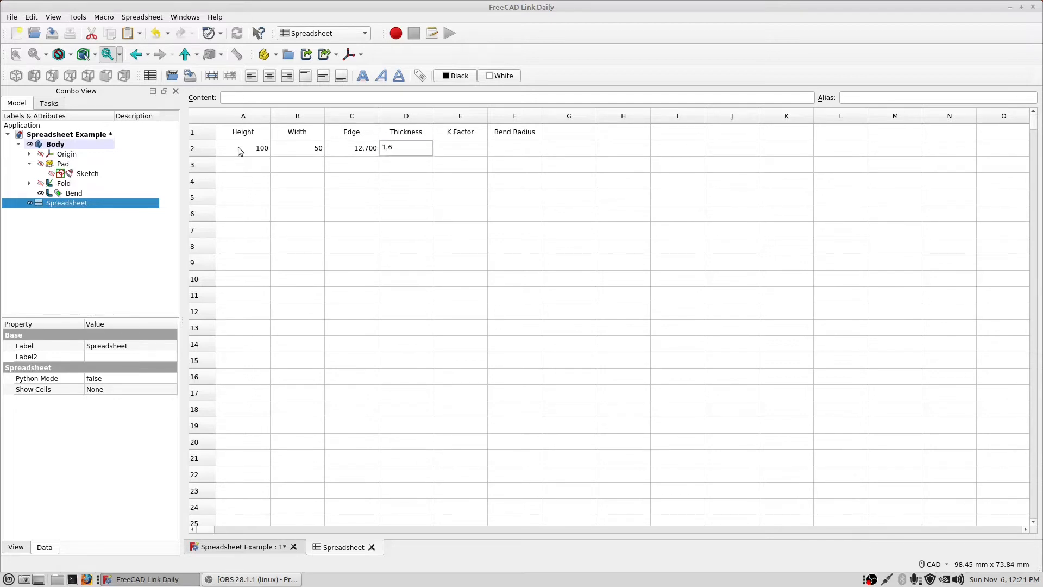
key(Tab)
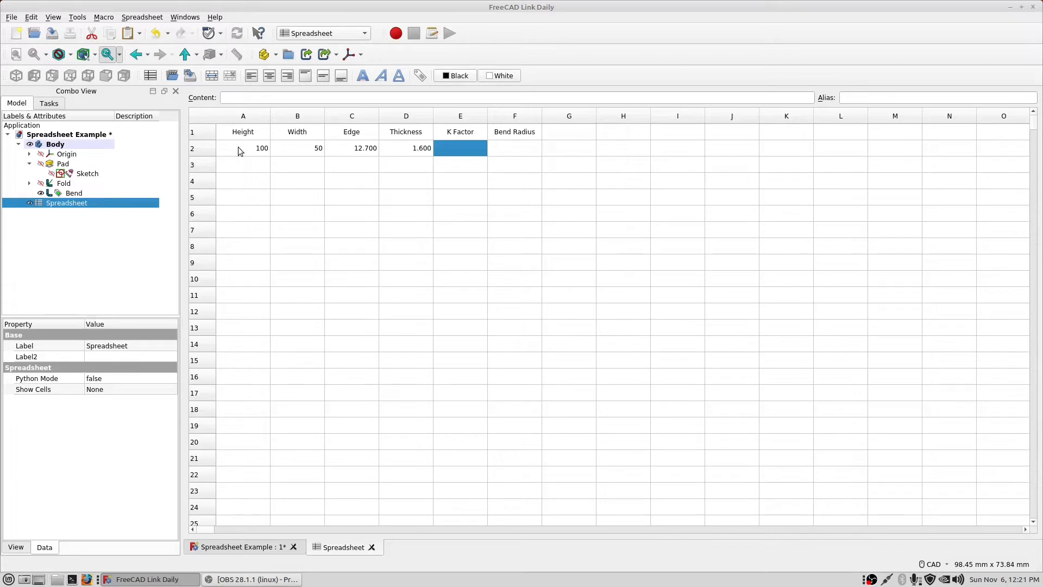
text(0.4)
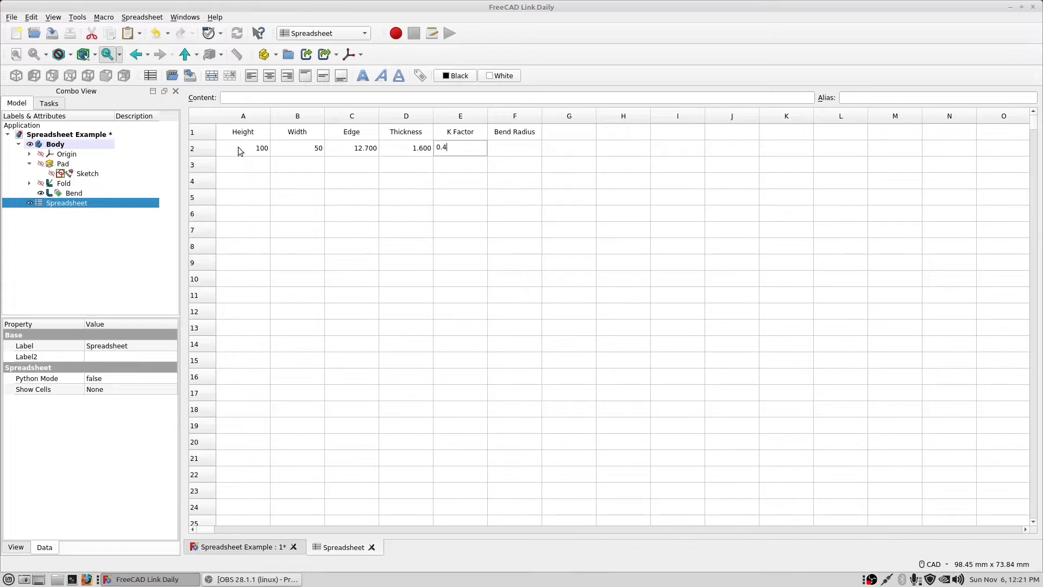
key(Tab)
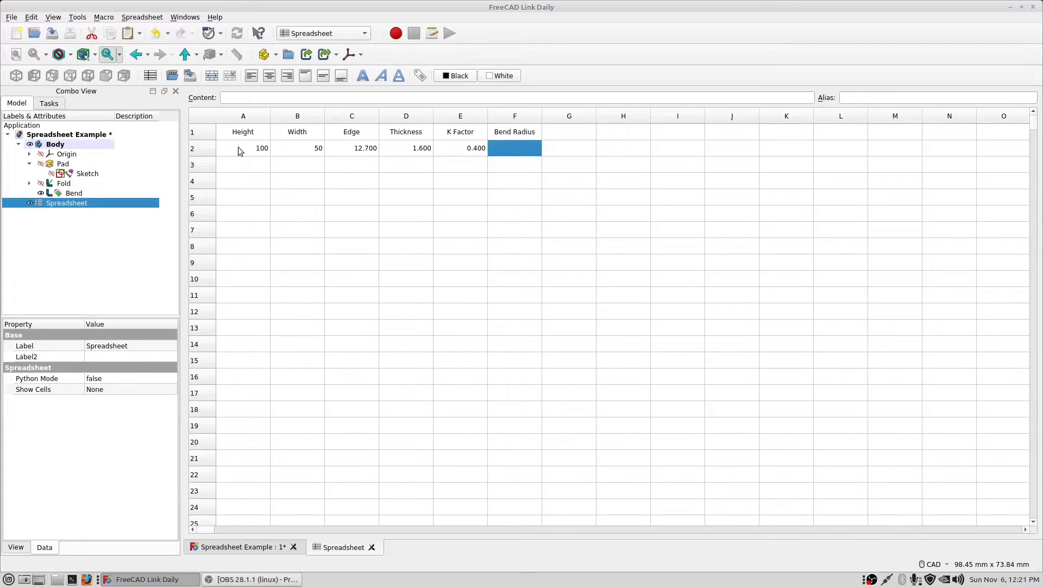
text(1.6)
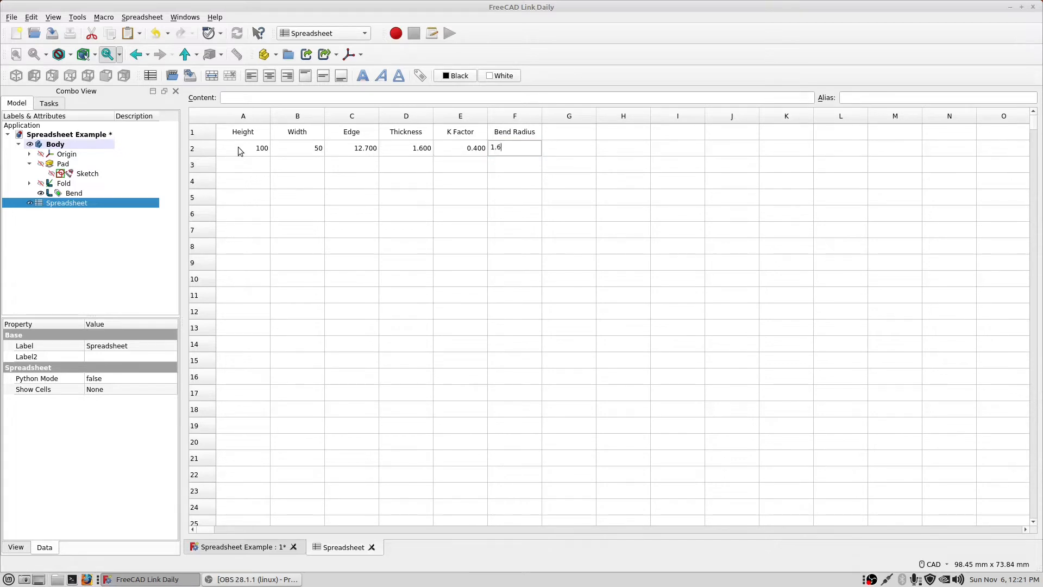
key(Tab)
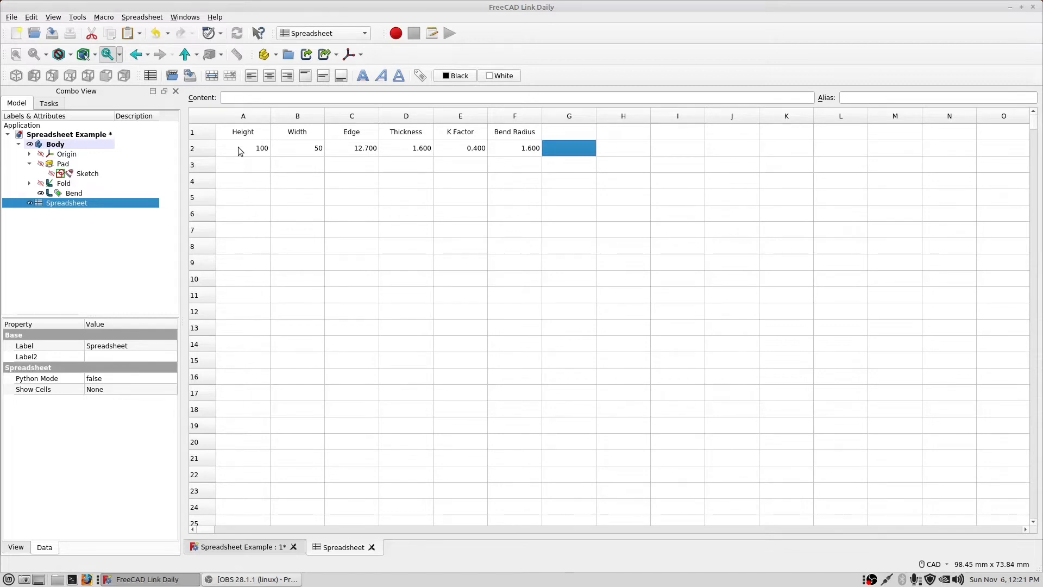
- Add the mm unit to the Height, Width and Edge values in cells A2 to C2
click(244, 145)
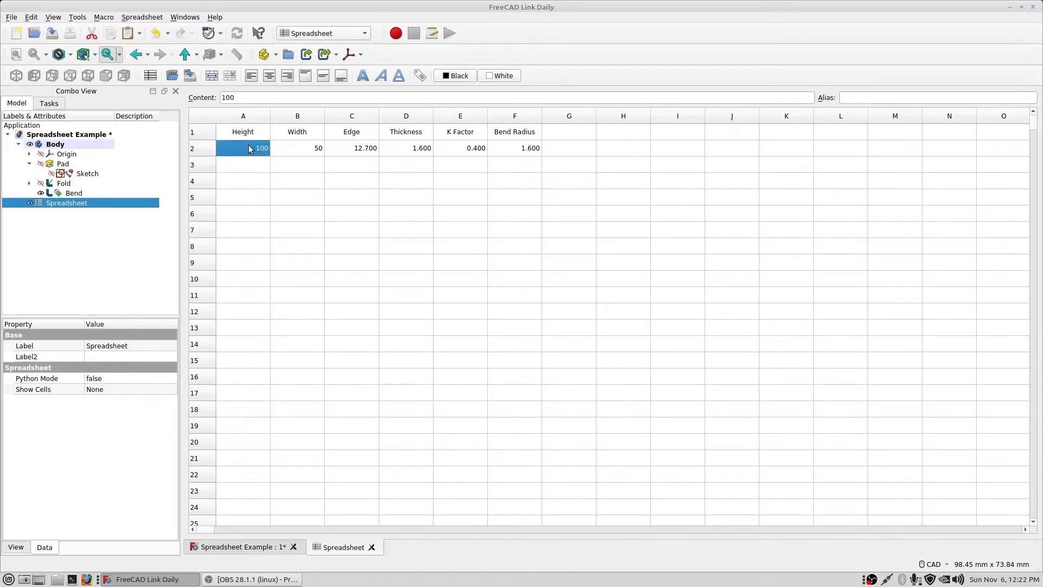
click(237, 97)
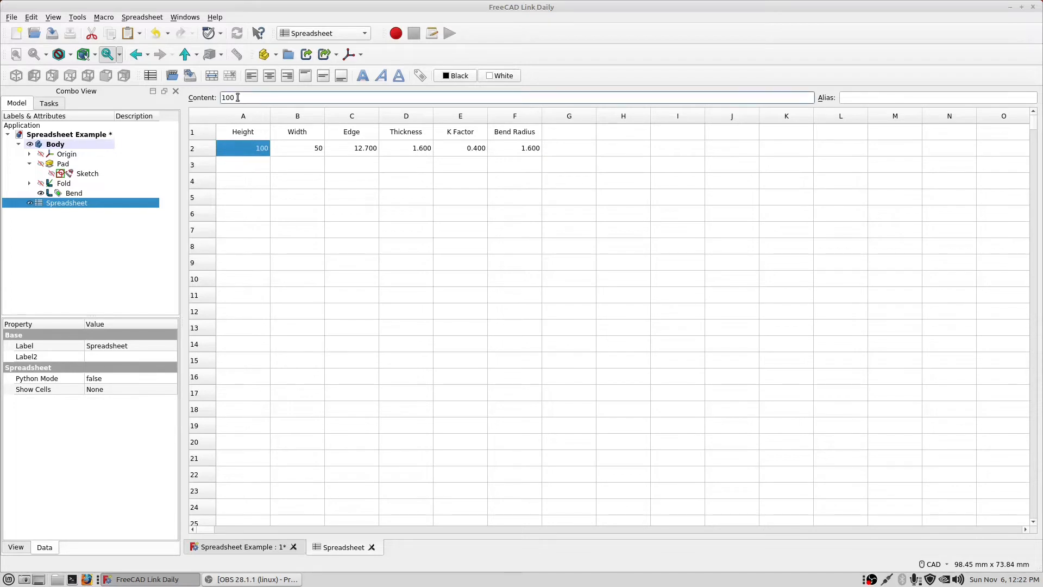
text(mm)
click(298, 149)
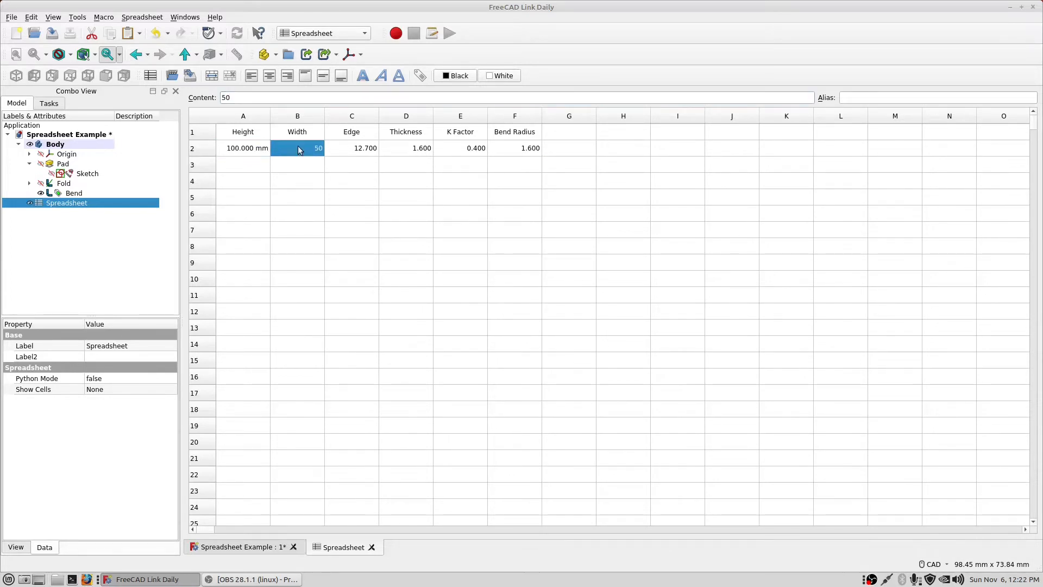
click(239, 97)
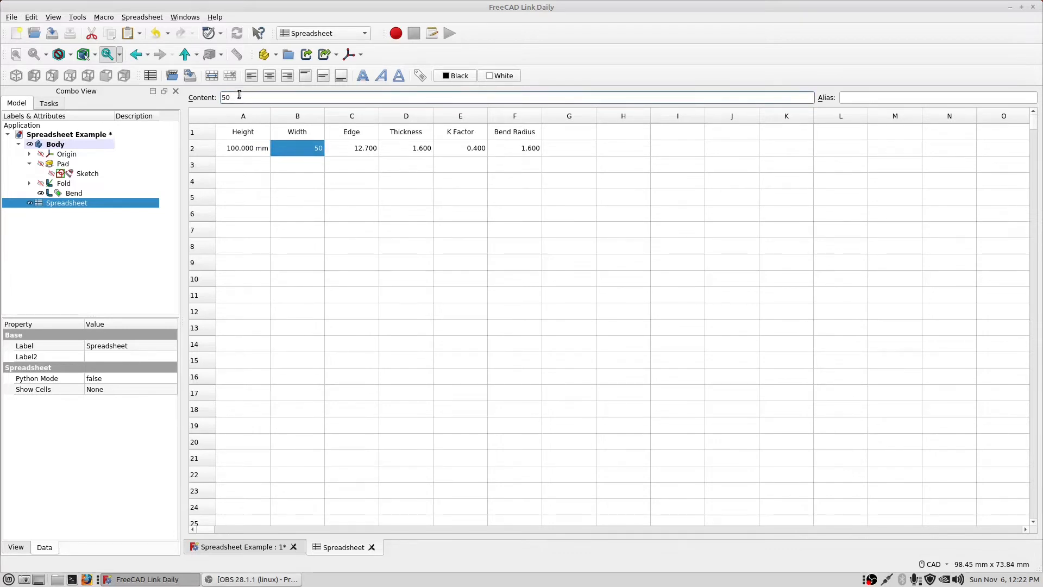
text(mm)
click(347, 149)
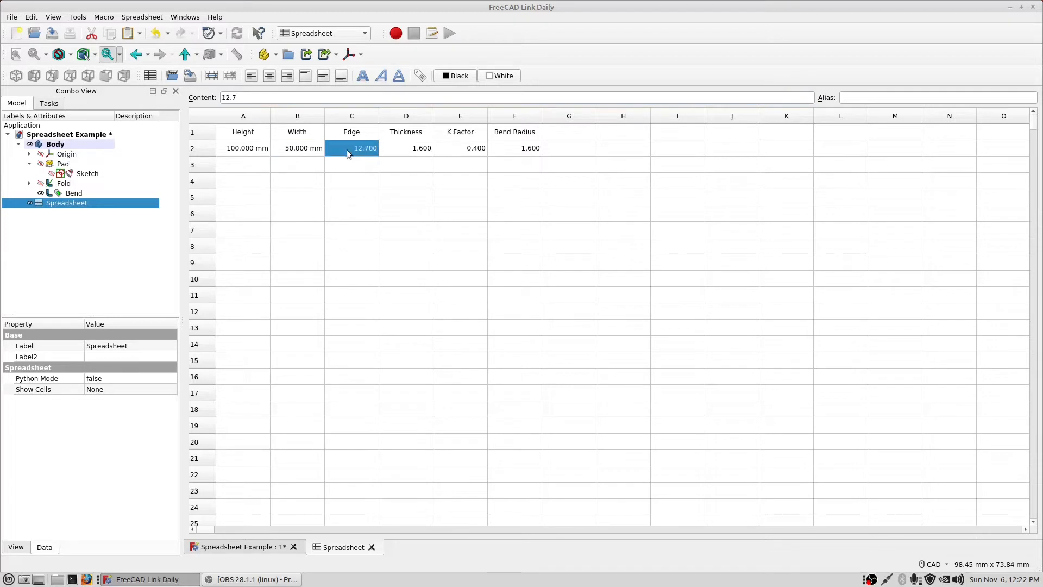
click(245, 98)
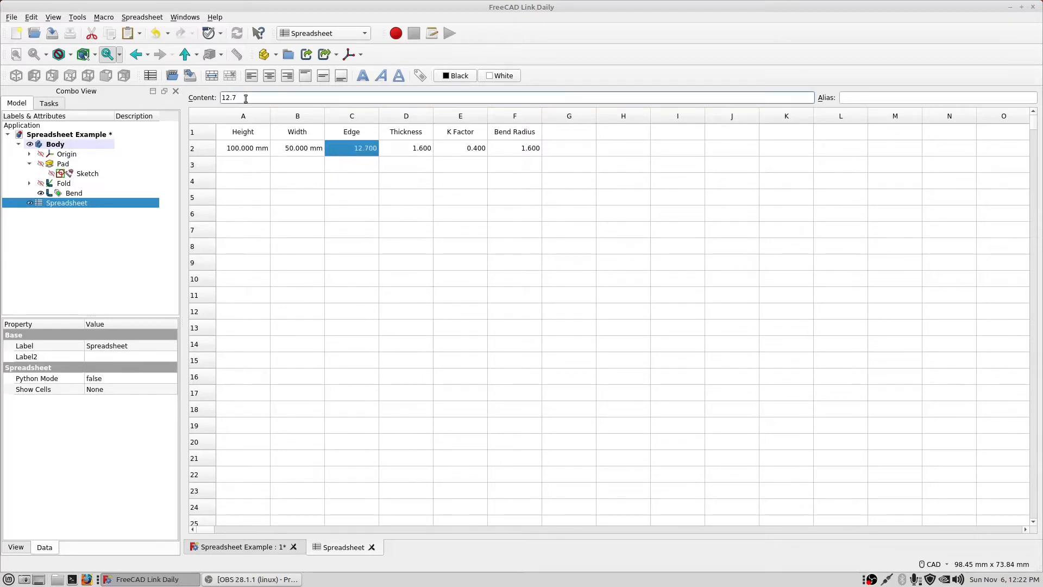
text(mm)
- Add the mm unit to the Thickness value in D2 and the Bend Radius value in F2
click(394, 151)
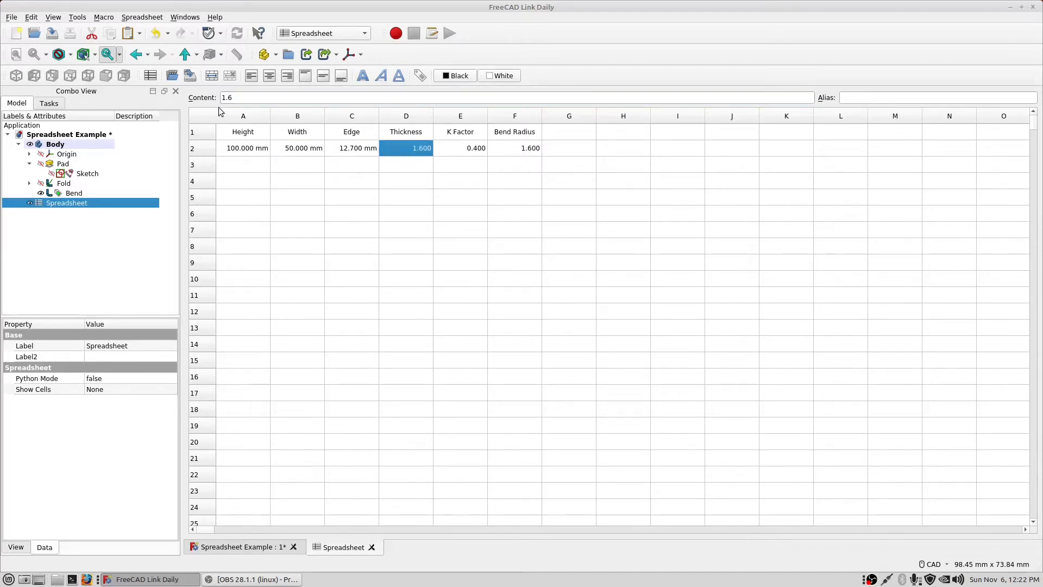
click(242, 96)
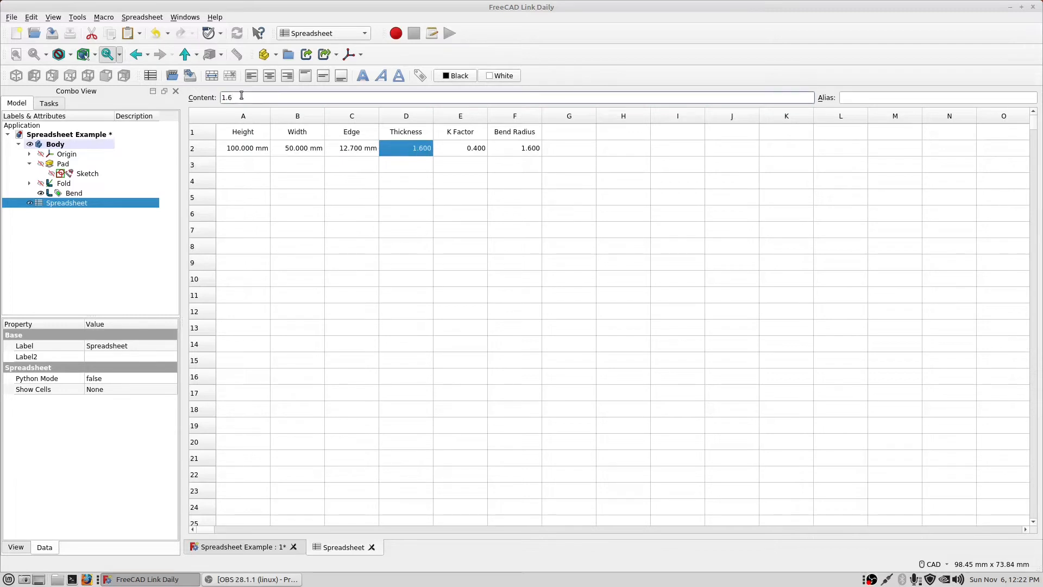
text(mm)
click(455, 148)
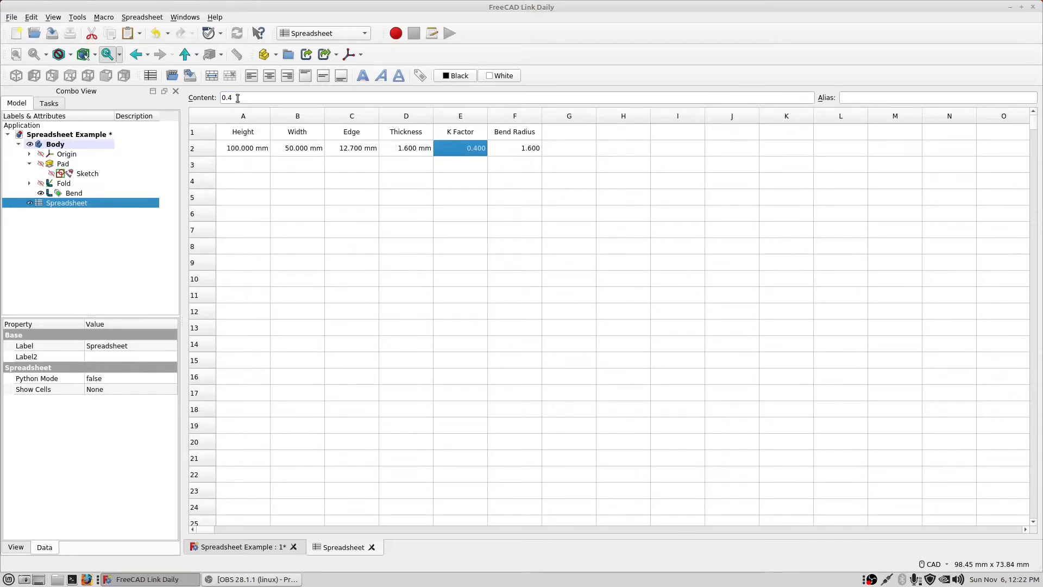
click(516, 148)
click(239, 98)
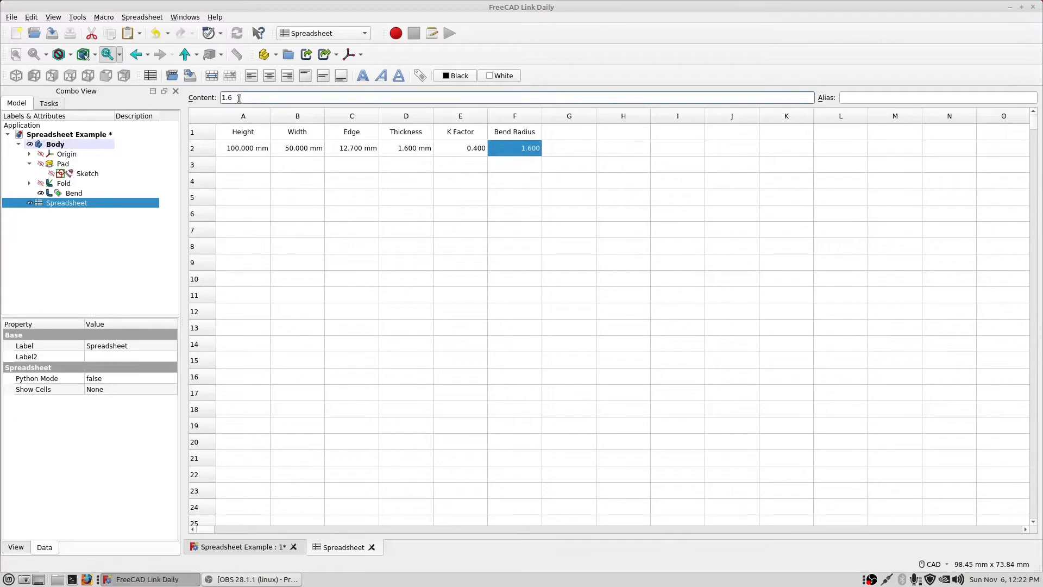
text(mm)
key(Return)
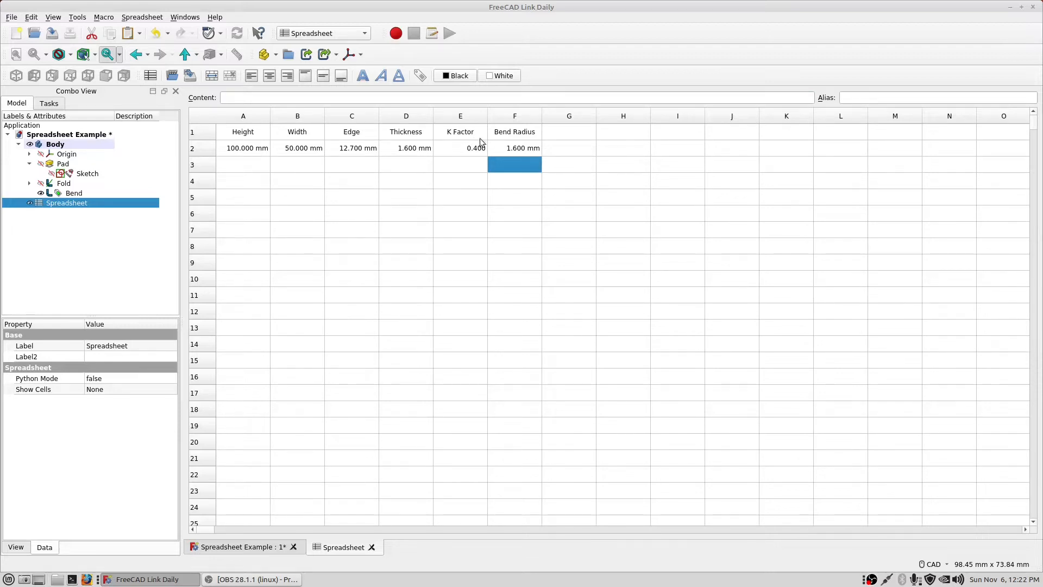
- Center the six values in cells A2 to F2 horizontally
click(257, 148)
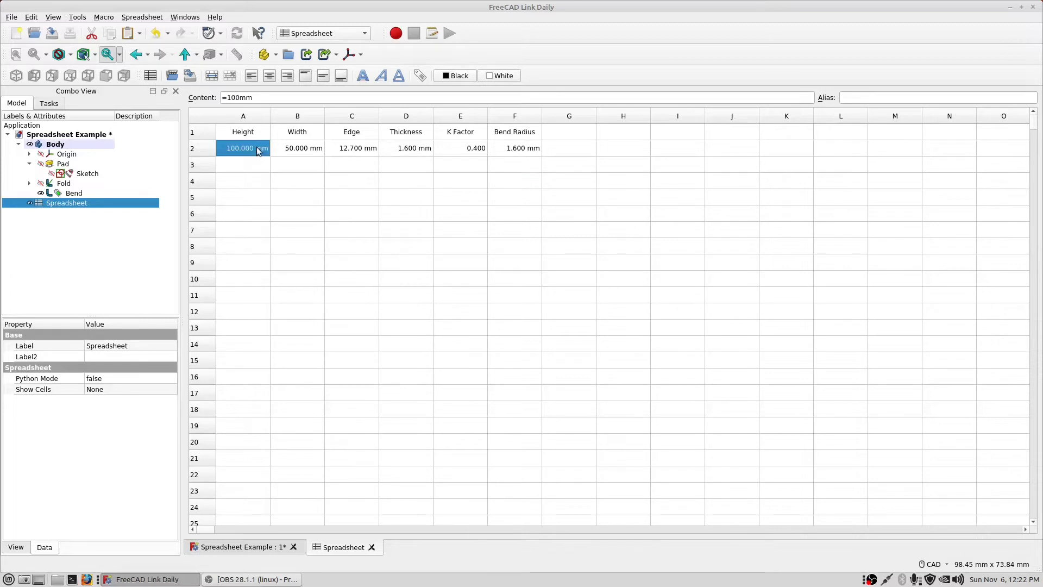
shift+click(511, 151)
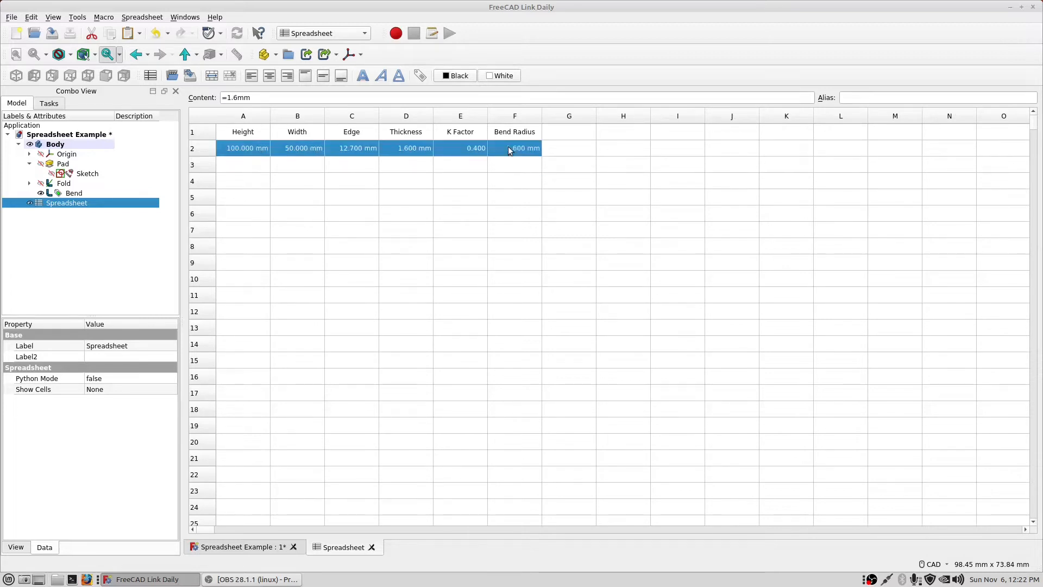
click(269, 76)
click(255, 164)
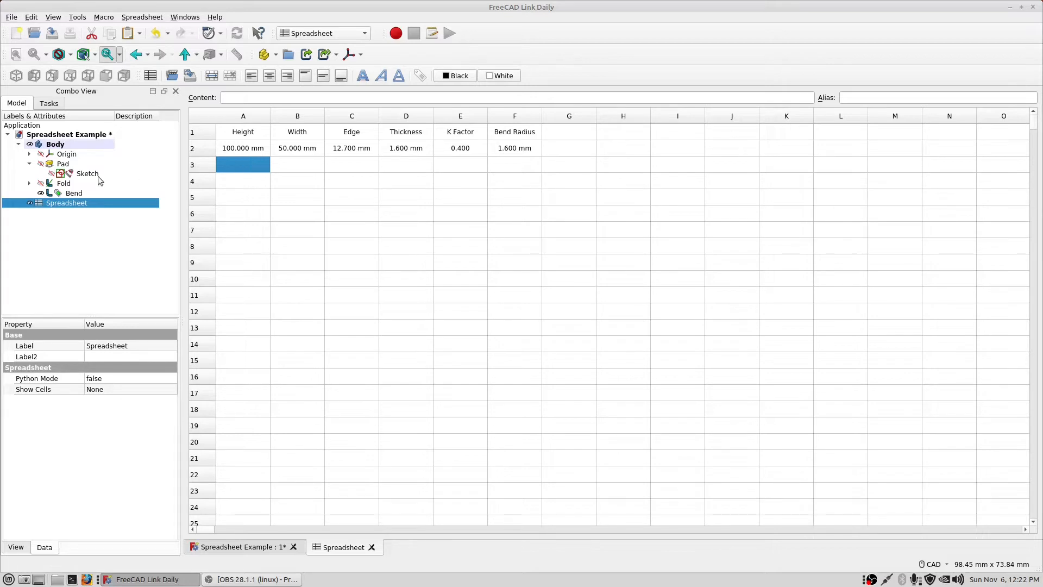
- Link the Pad's Length to the spreadsheet's cell F2 with the expression <<Spreadsheet>>.F2
click(67, 166)
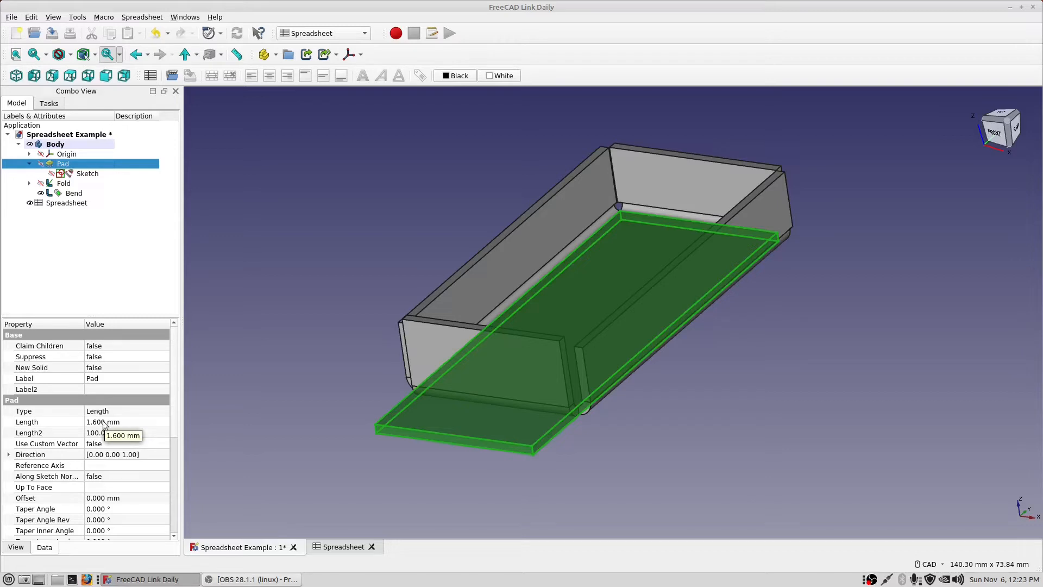
click(342, 548)
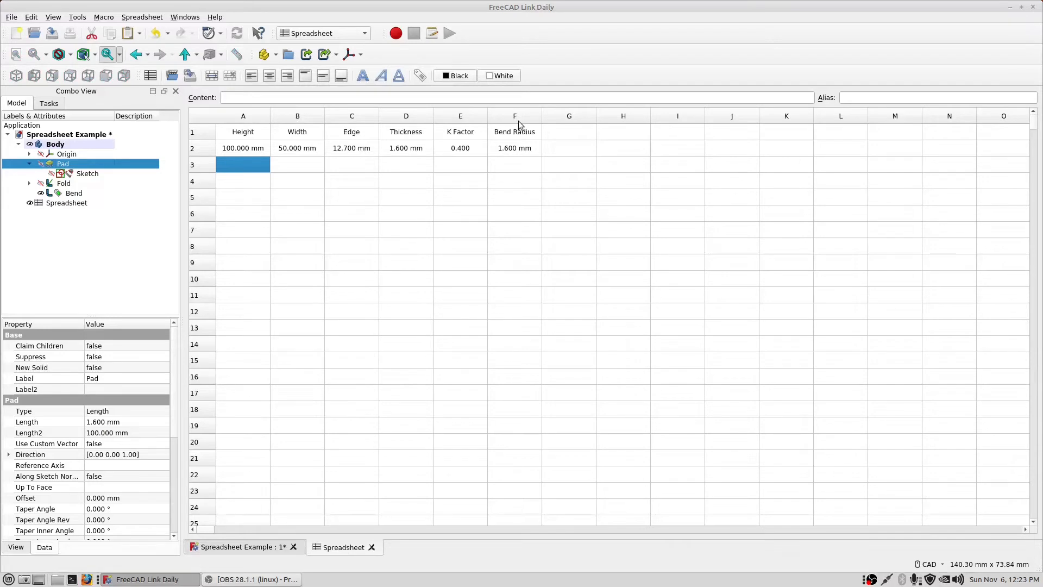
click(245, 547)
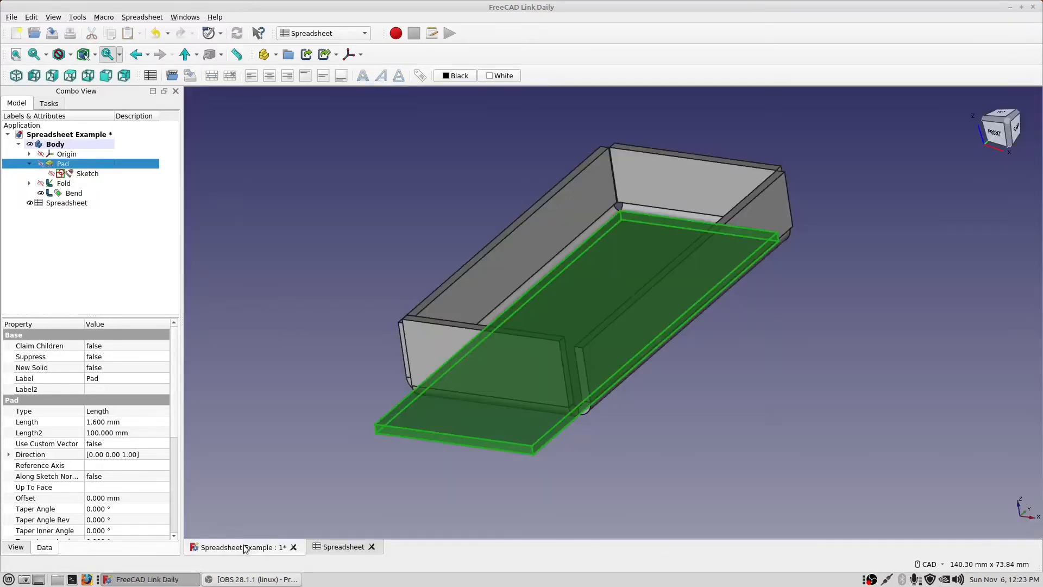
click(126, 422)
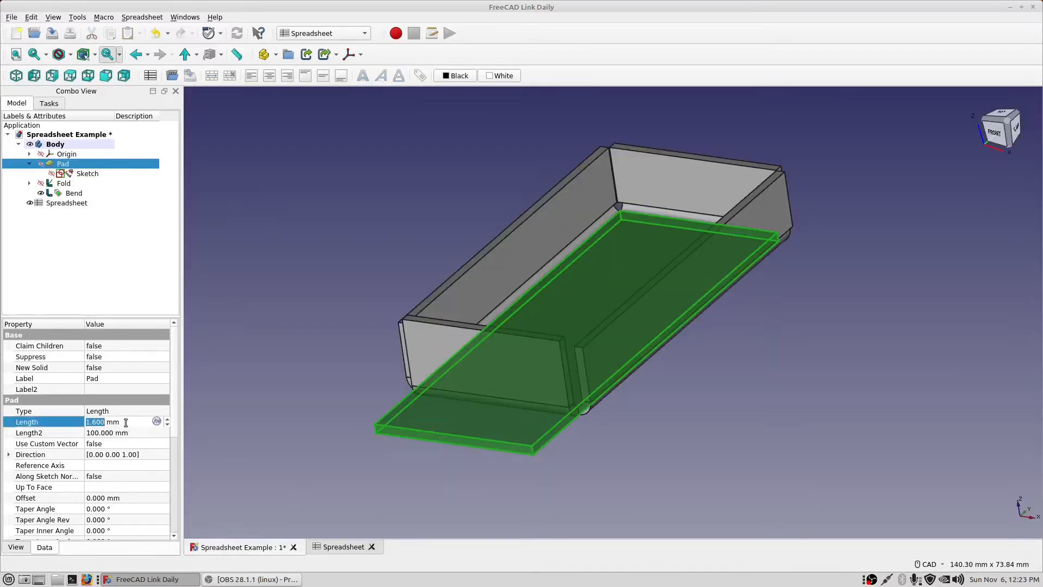
click(157, 422)
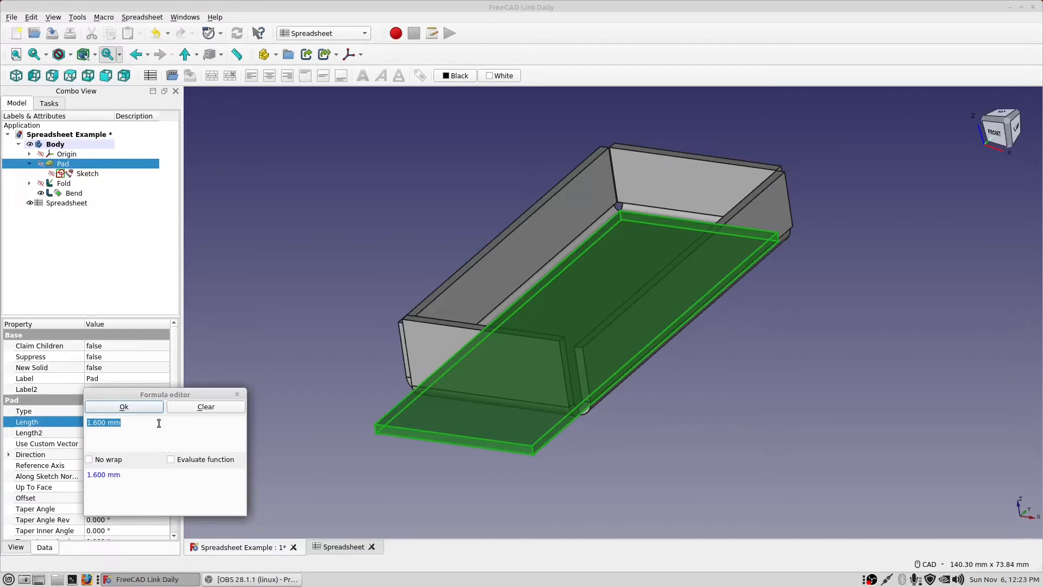
text(Spr)
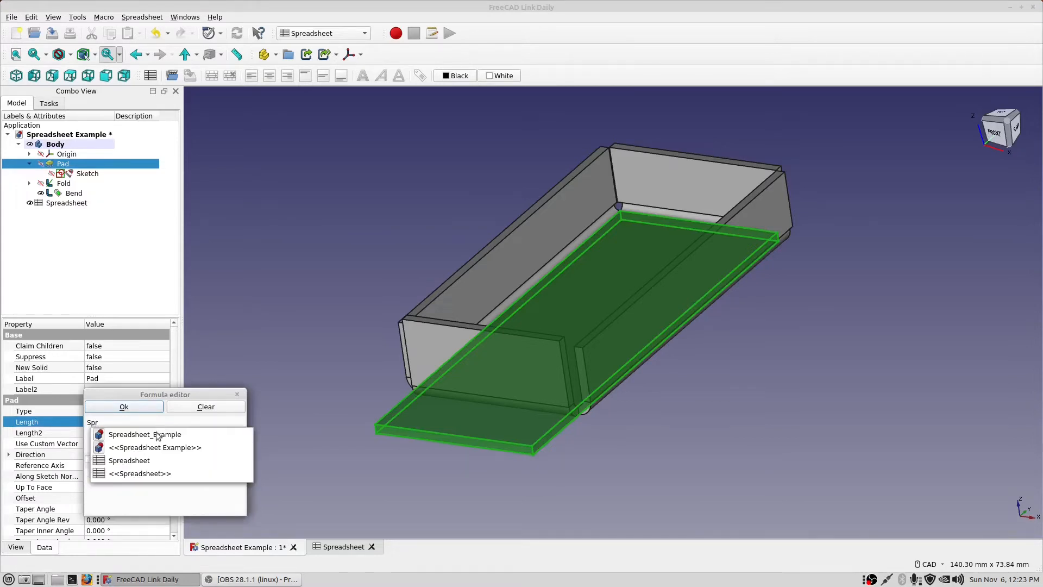
click(152, 474)
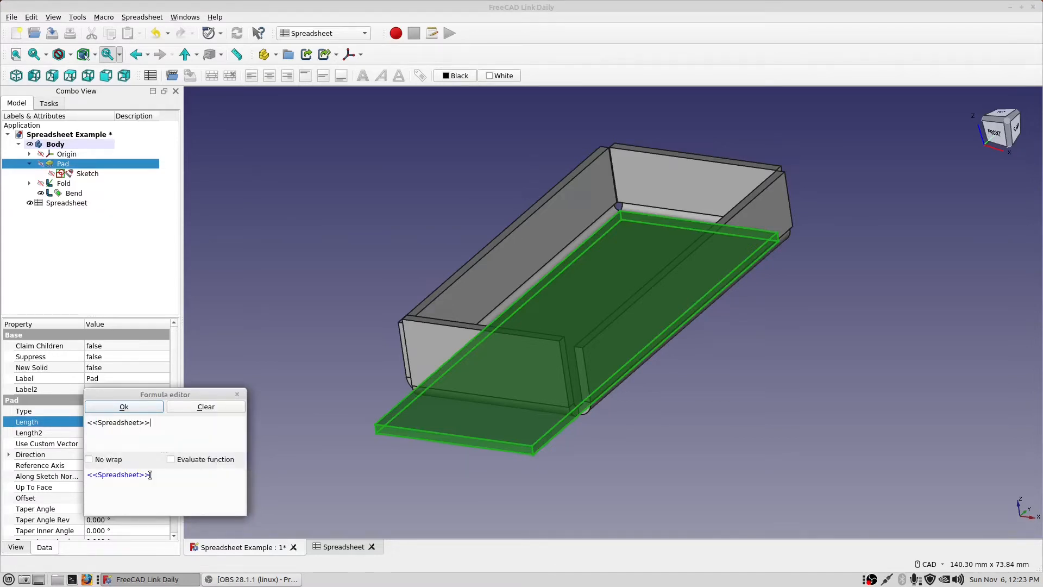
text(.F2)
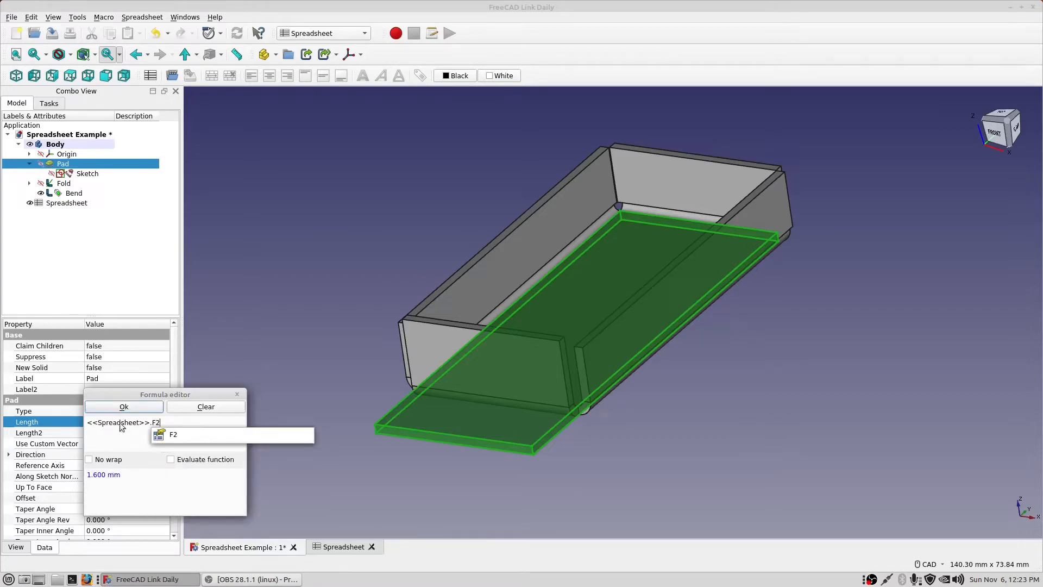
click(135, 407)
click(136, 407)
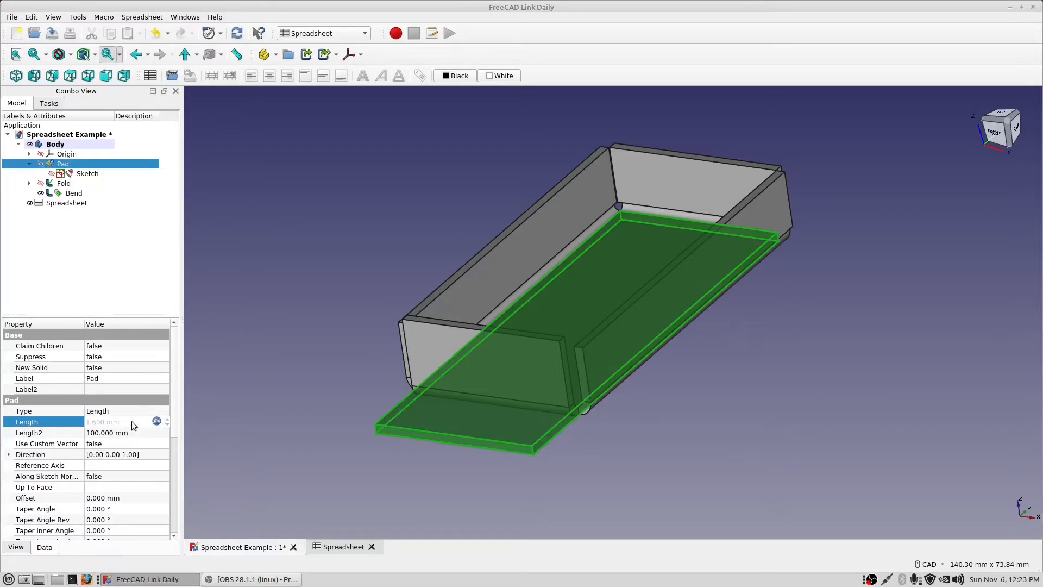
click(227, 386)
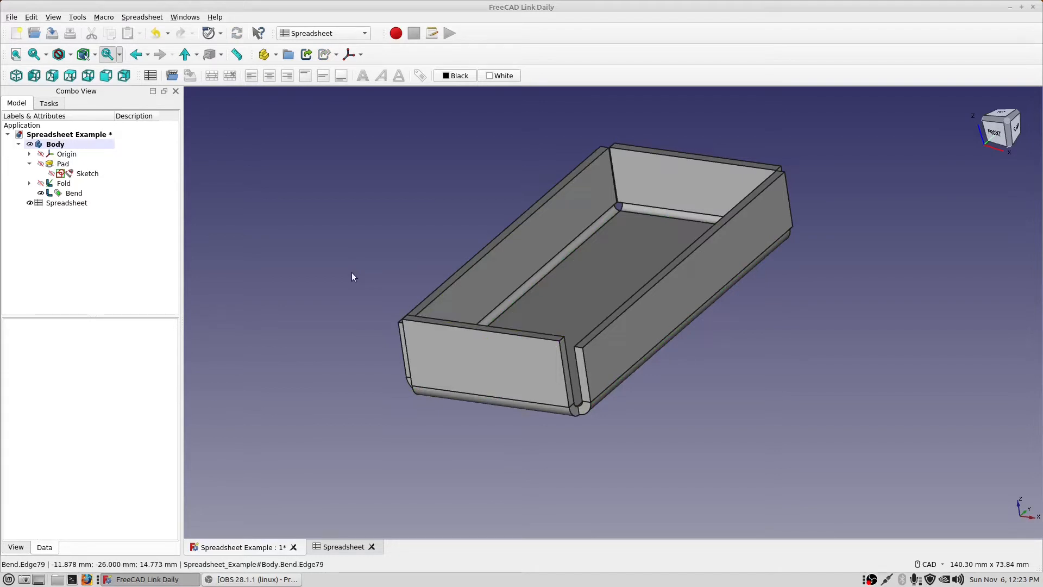
- Link the vertical length constraint in the Pad's sketch to the Height cell with the expression <<Spreadsheet>>.A2
click(329, 548)
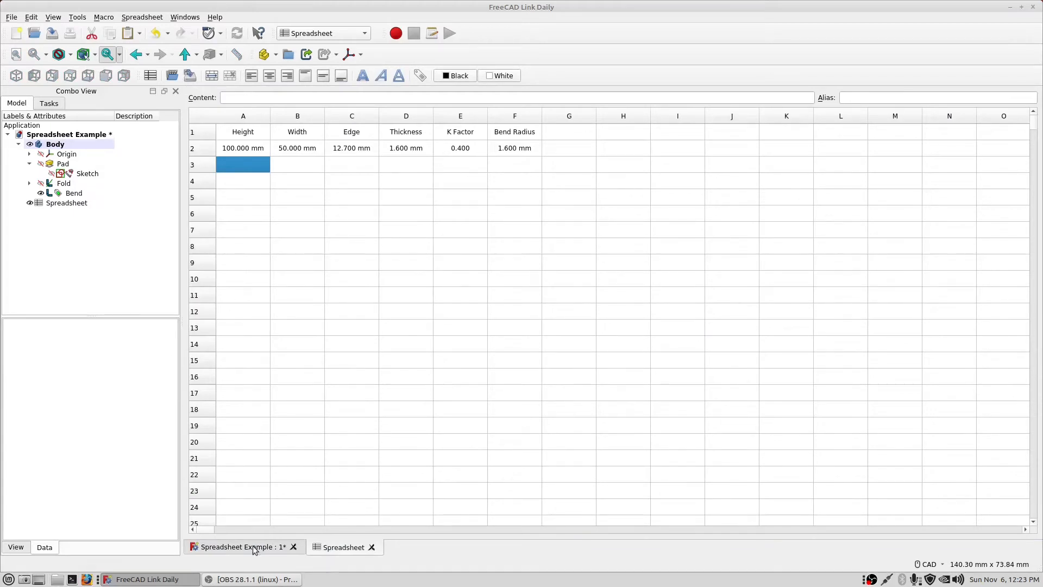
double_click(88, 174)
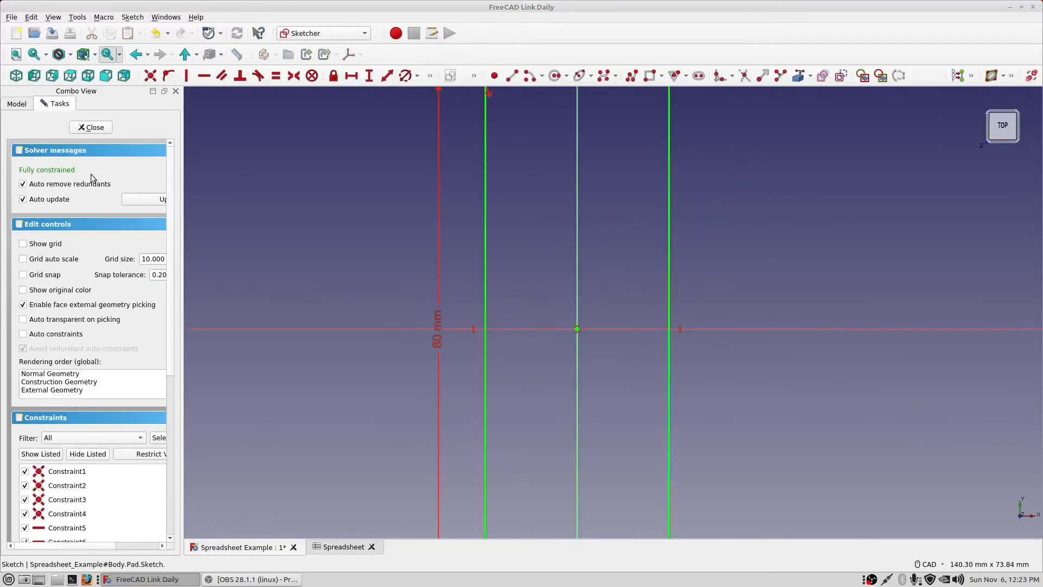
double_click(437, 324)
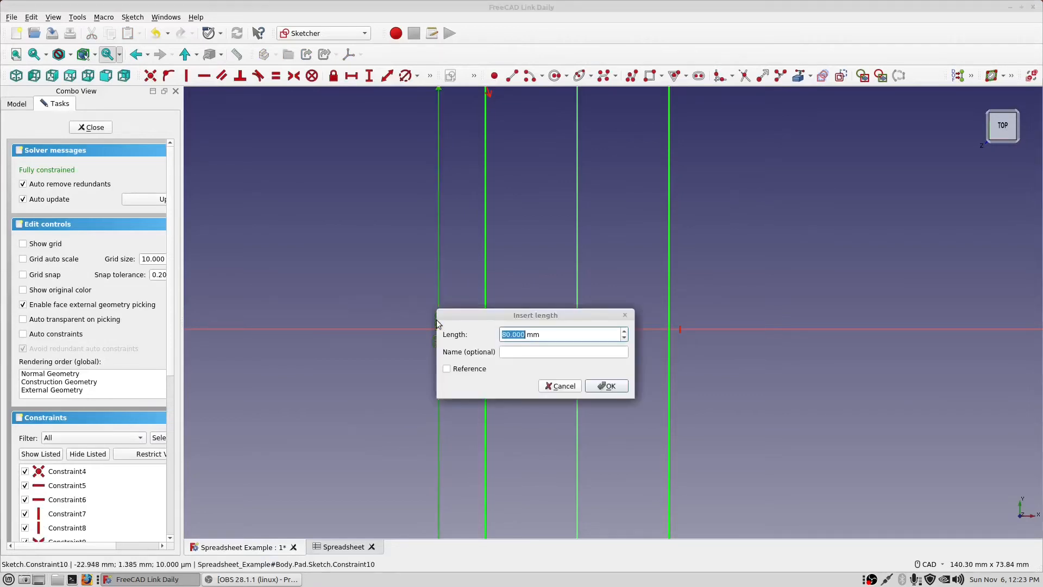
click(612, 334)
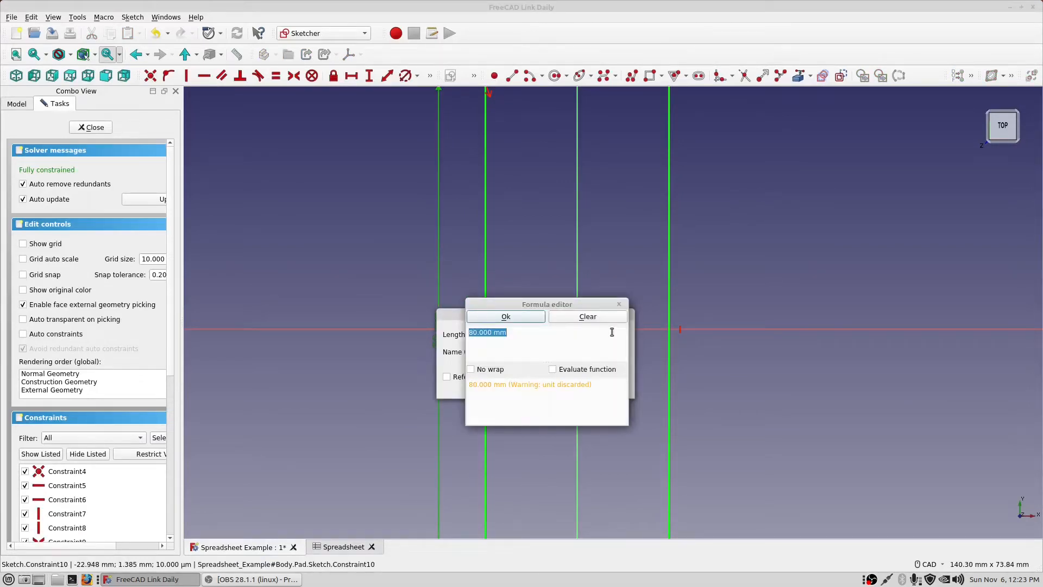
text(Spr)
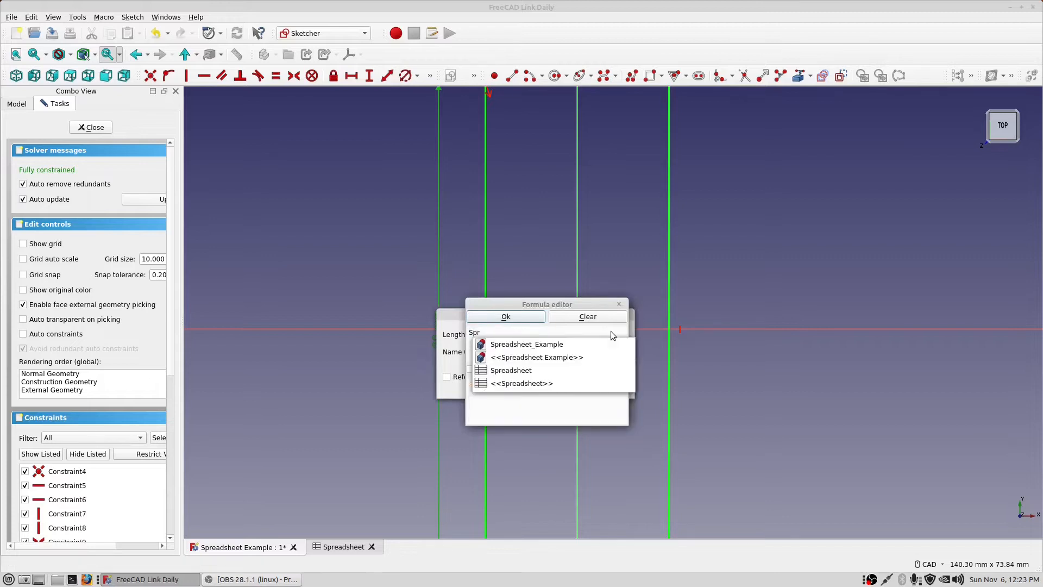
click(546, 383)
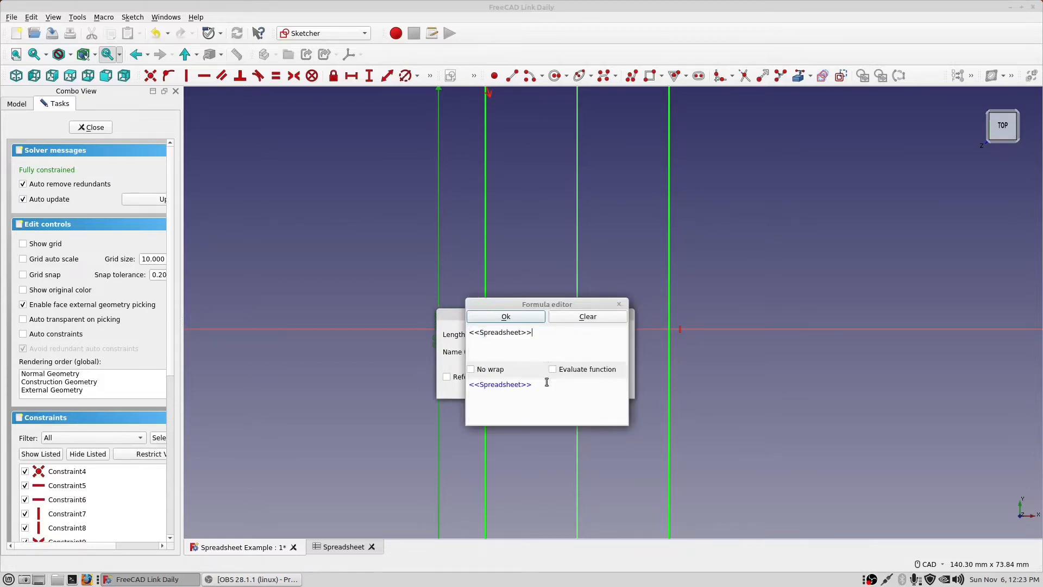
text(A2)
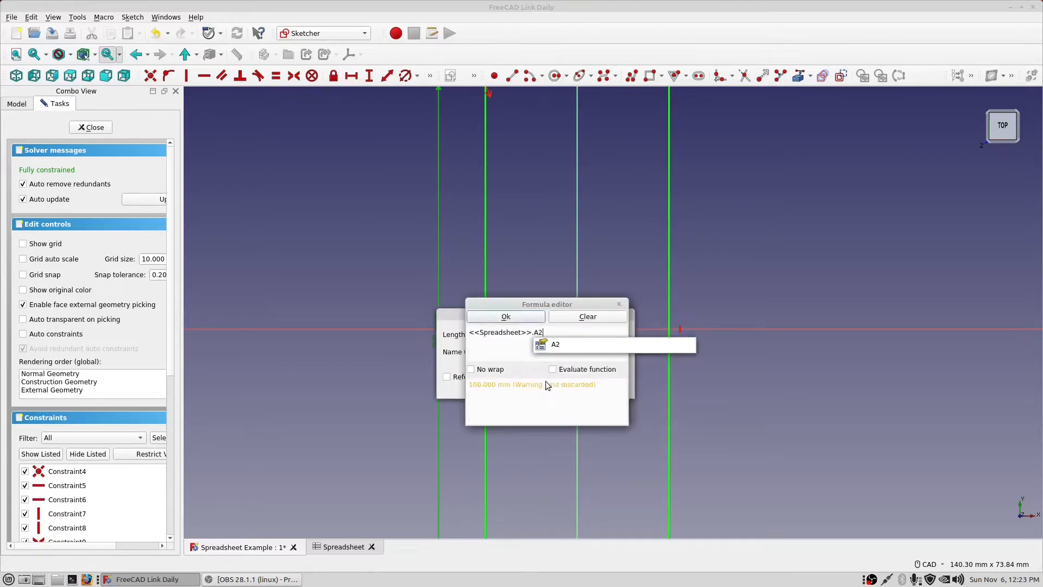
click(530, 323)
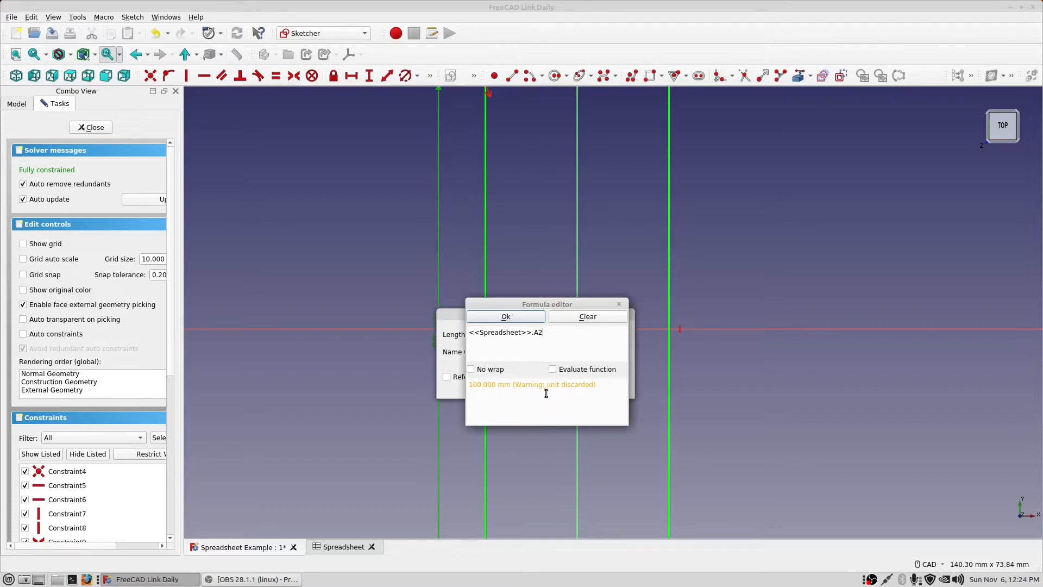
click(532, 318)
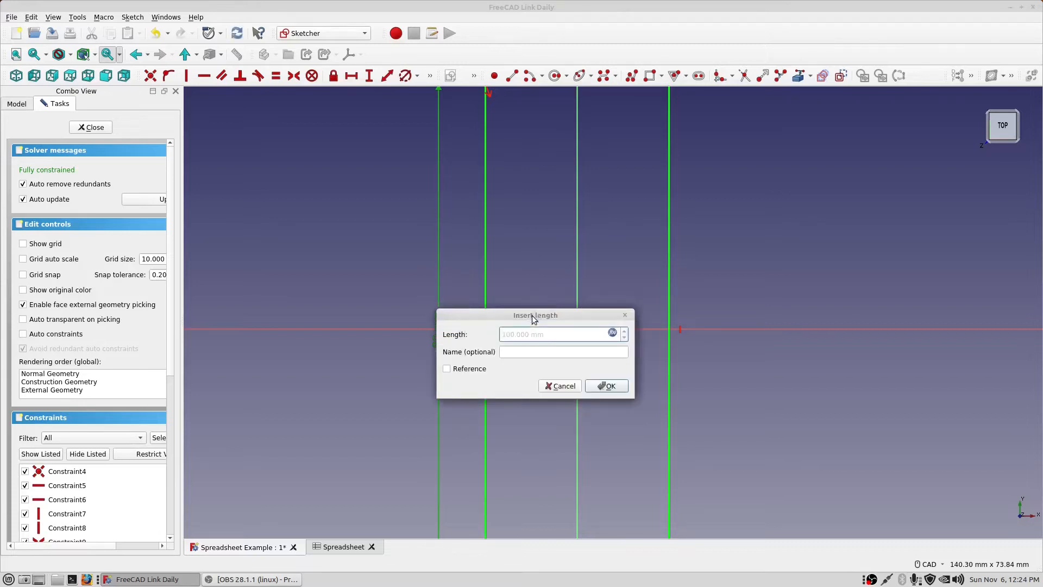
click(604, 386)
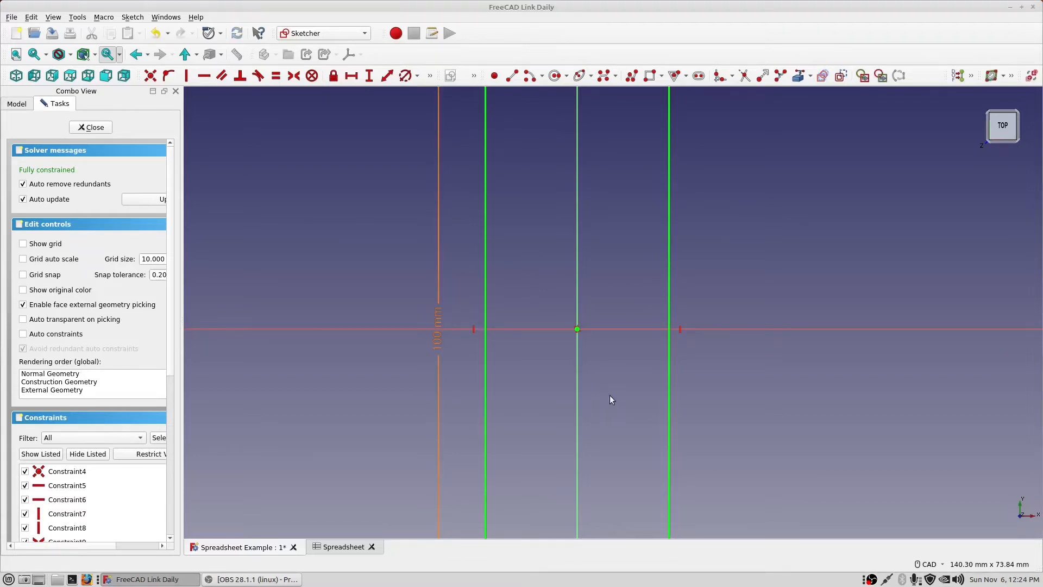
- Link the sketch's horizontal Width constraint to the expression <<Spreadsheet>>.B2 and close the sketch
middle_drag(610, 399, 592, 181)
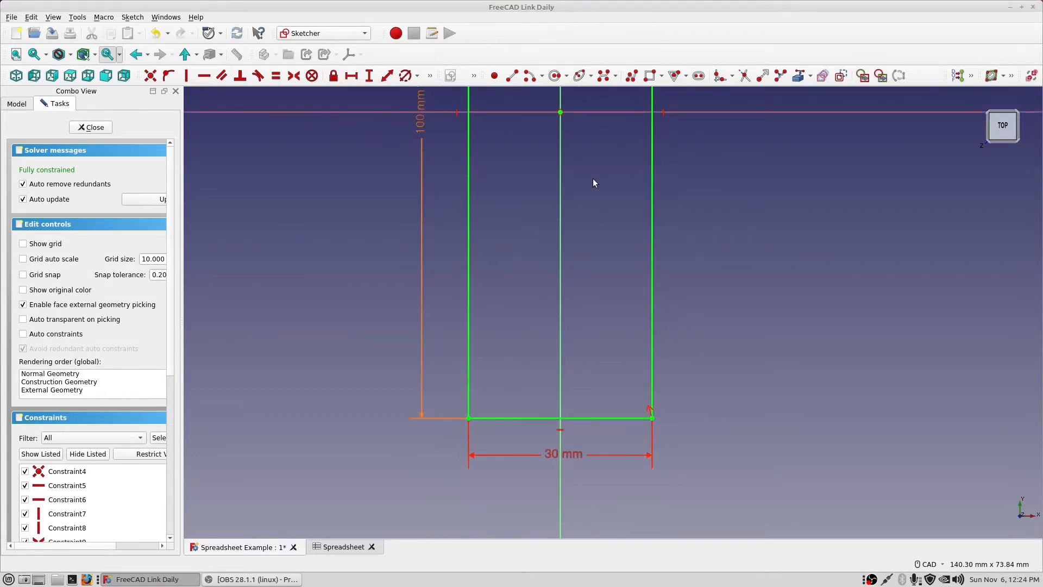
double_click(572, 457)
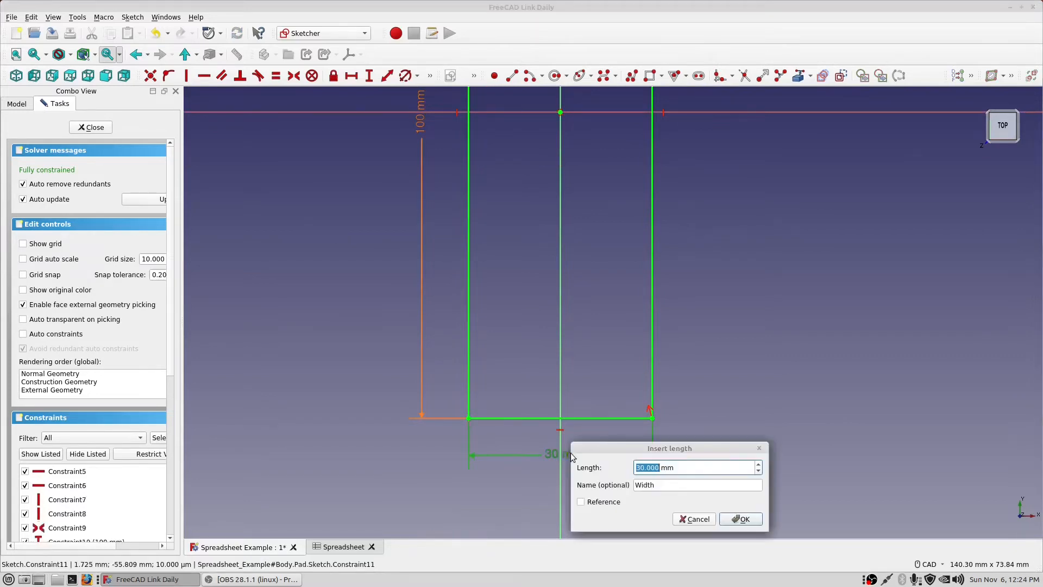
click(747, 466)
text(Sp)
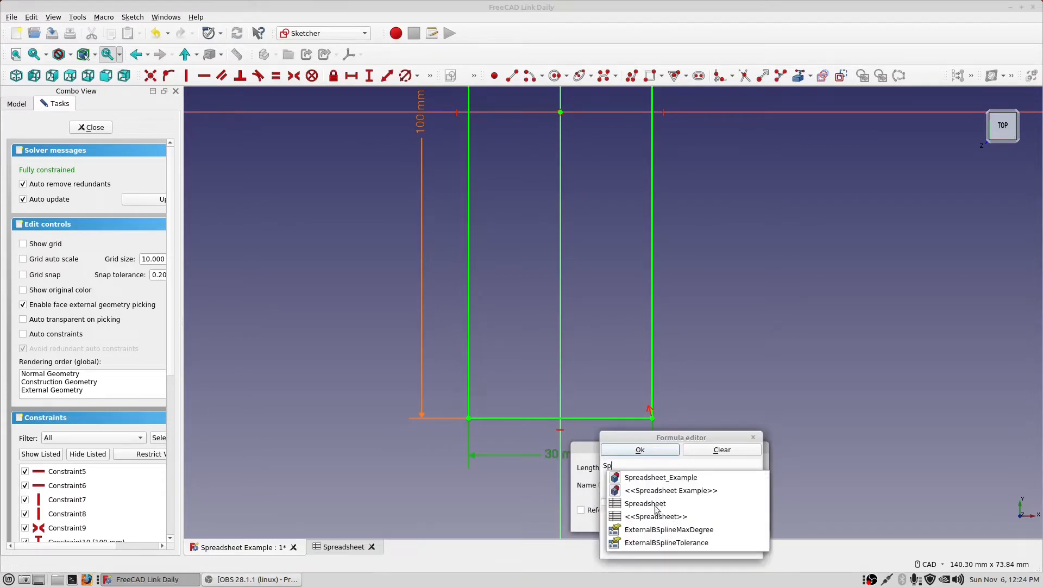
click(658, 516)
text(.B2)
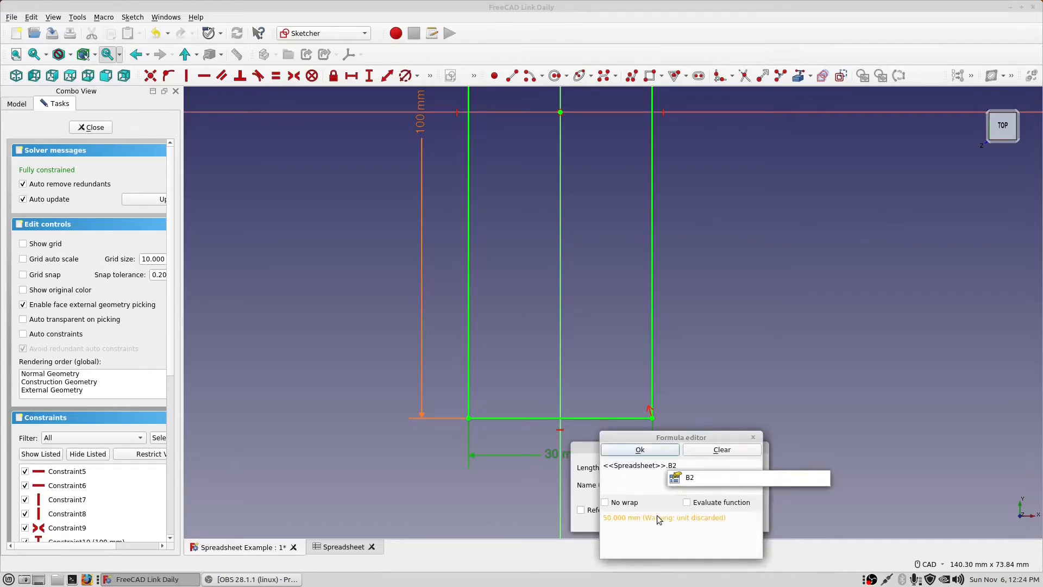
click(662, 452)
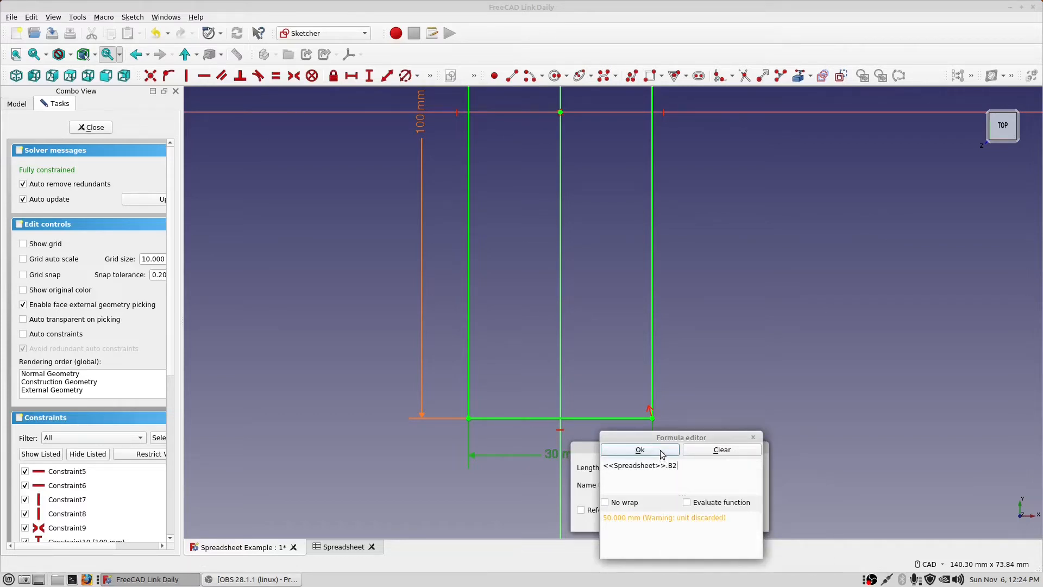
click(661, 454)
click(741, 518)
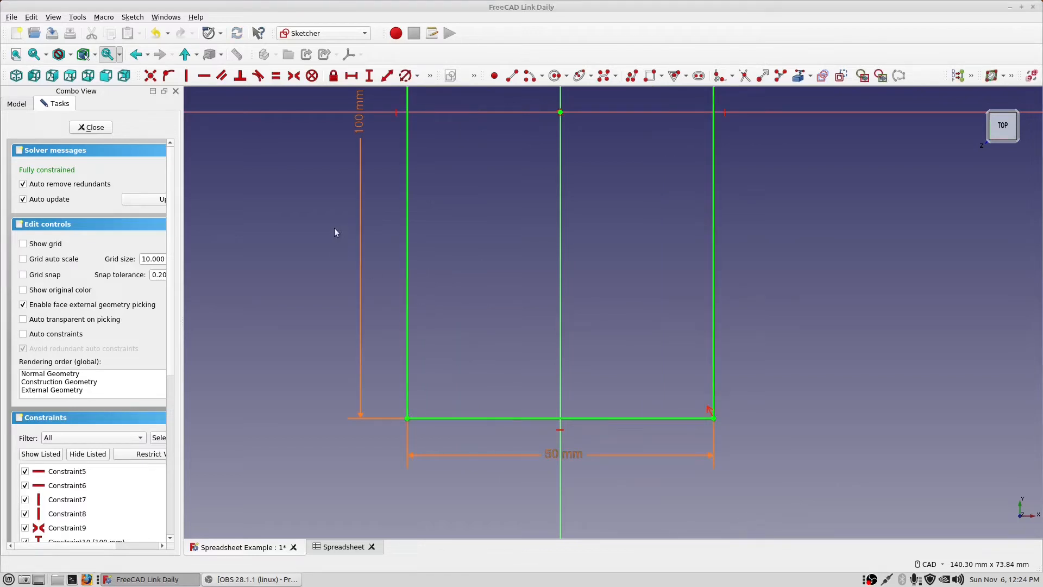
scroll(335, 232, down, 3)
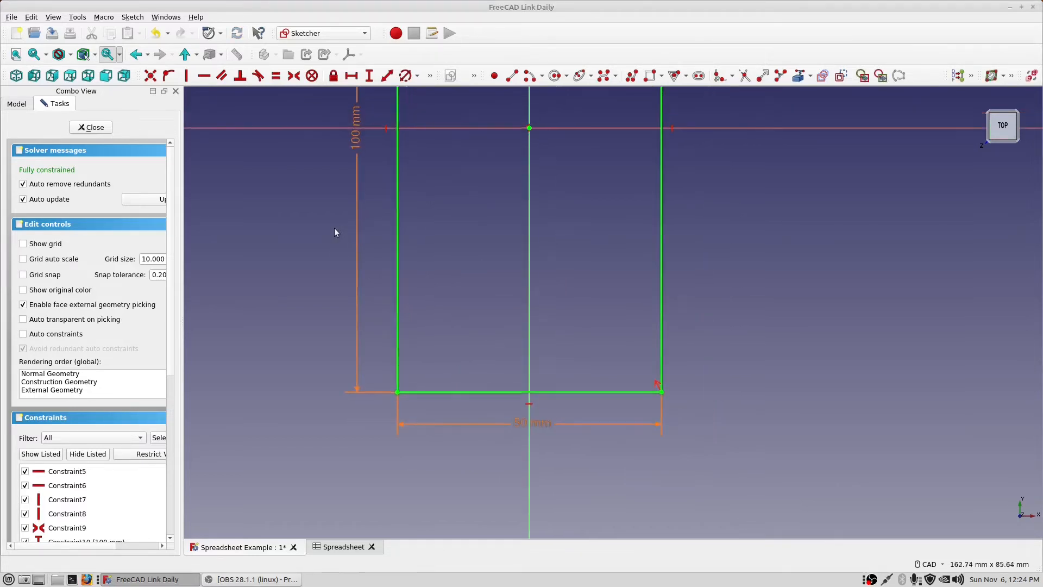
scroll(335, 232, down, 2)
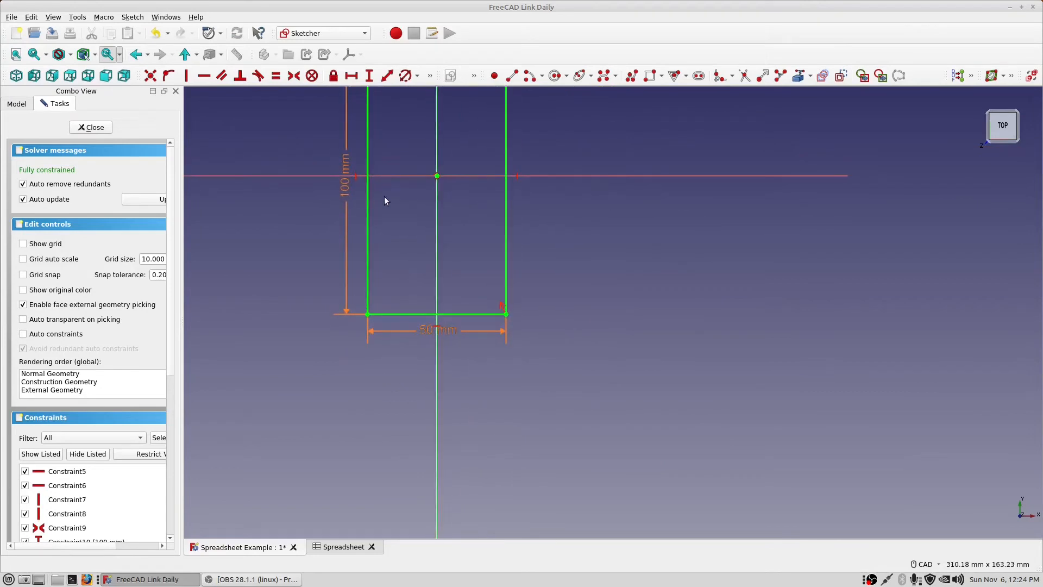
mouse_move(384, 200)
middle_down()
mouse_move(441, 294)
mouse_move(487, 315)
middle_up()
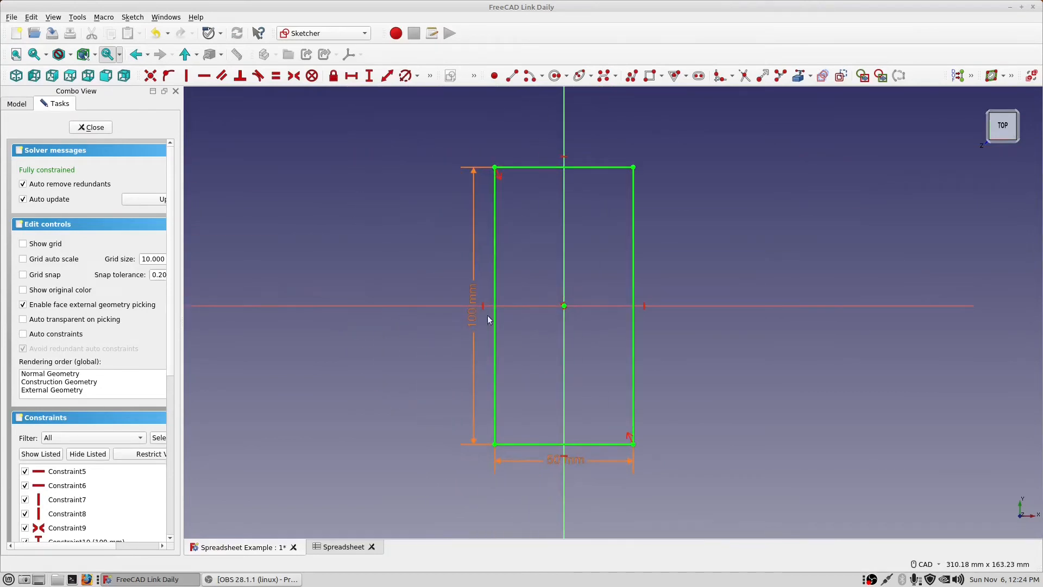
click(91, 127)
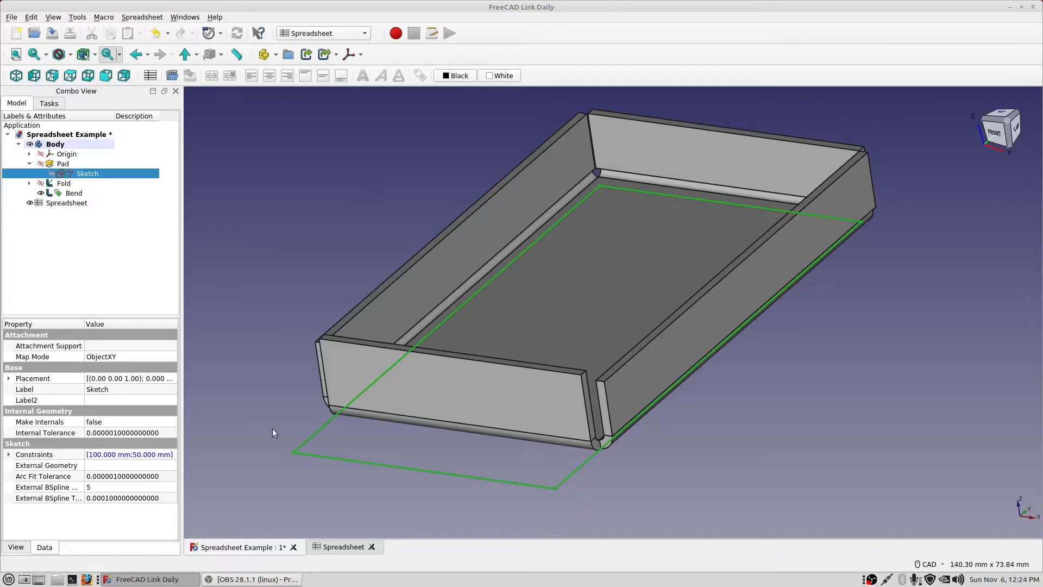
- Link the Bend's length to the spreadsheet's Edge cell with the expression <<Spreadsheet>>.C2
click(335, 547)
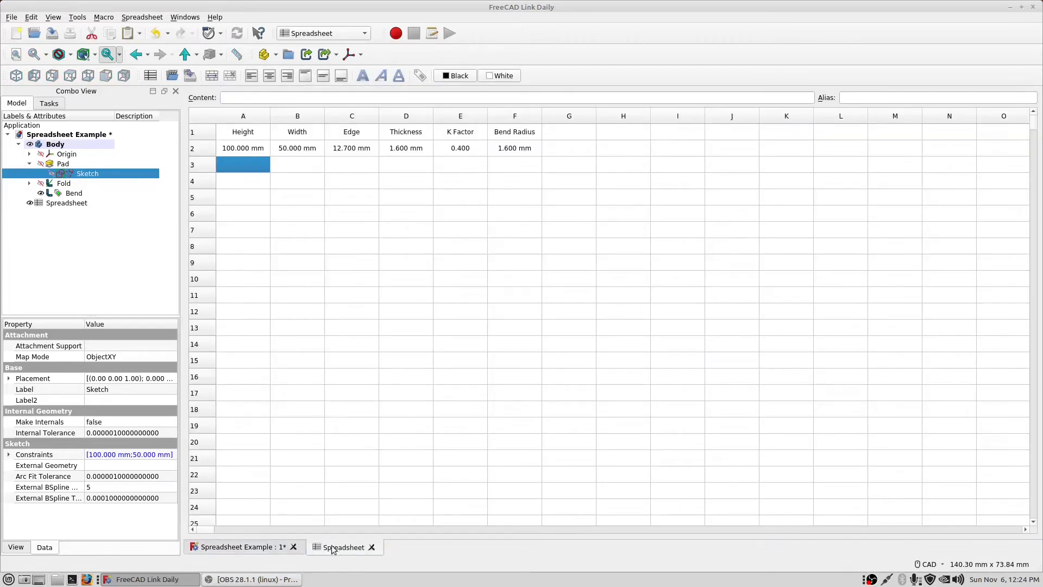
click(74, 193)
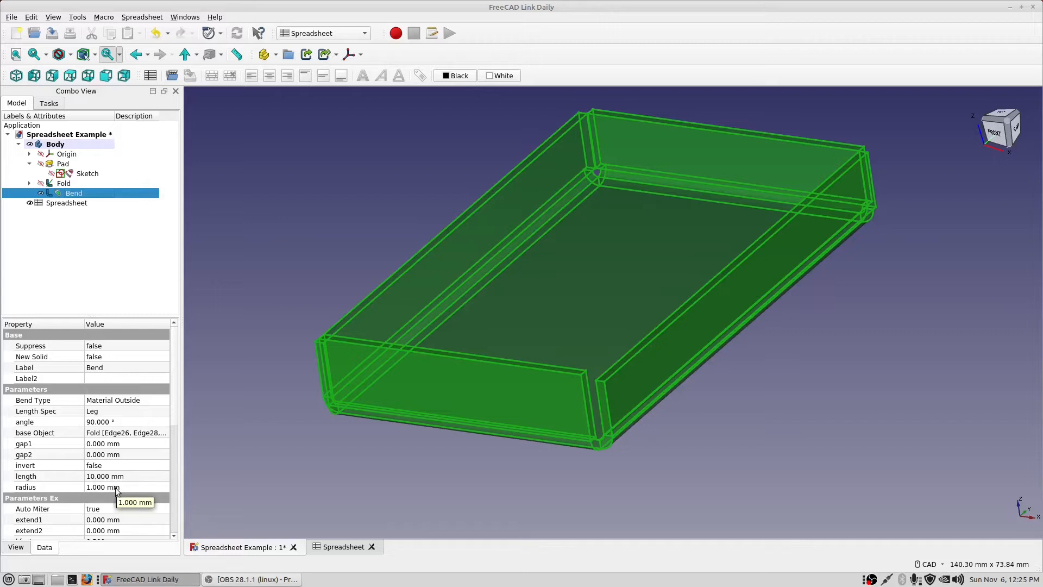
click(335, 548)
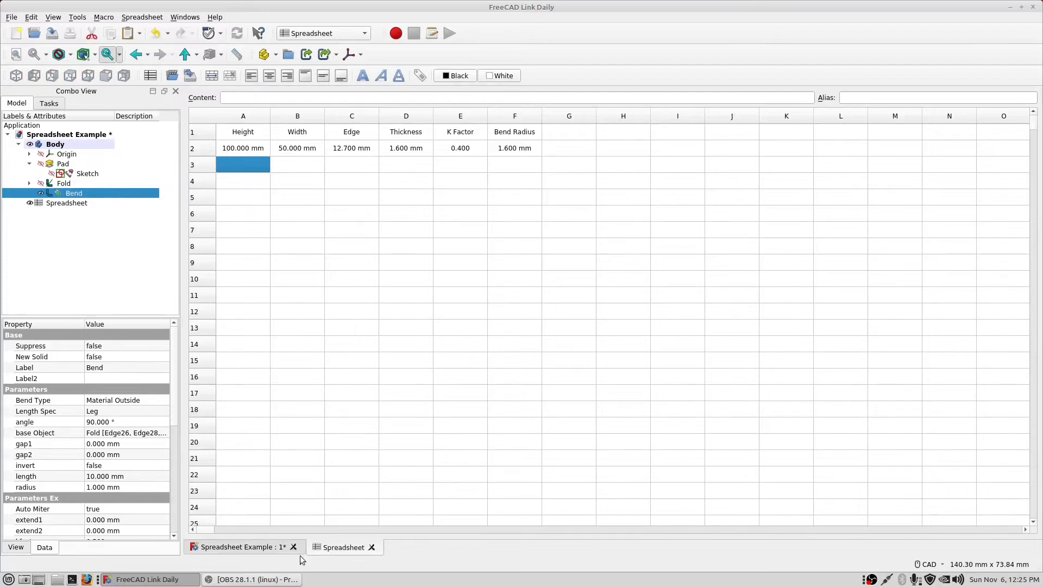
click(113, 474)
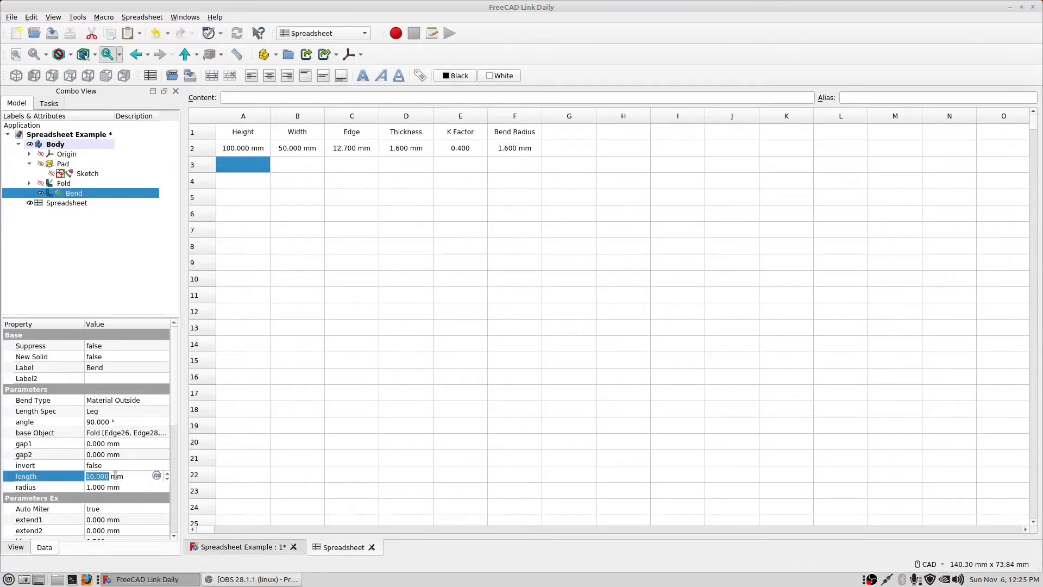
click(156, 475)
text(Spr)
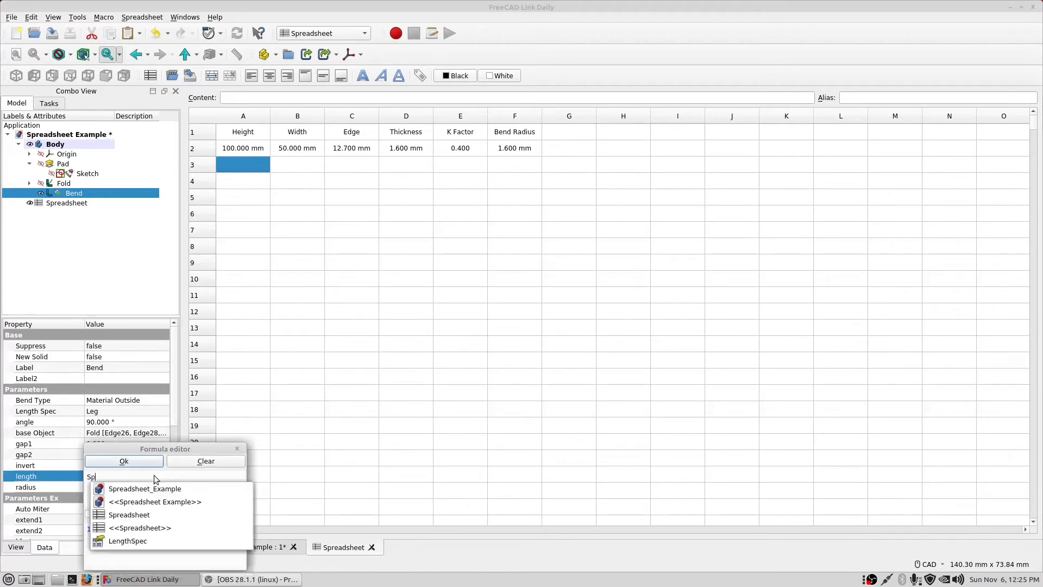
click(147, 528)
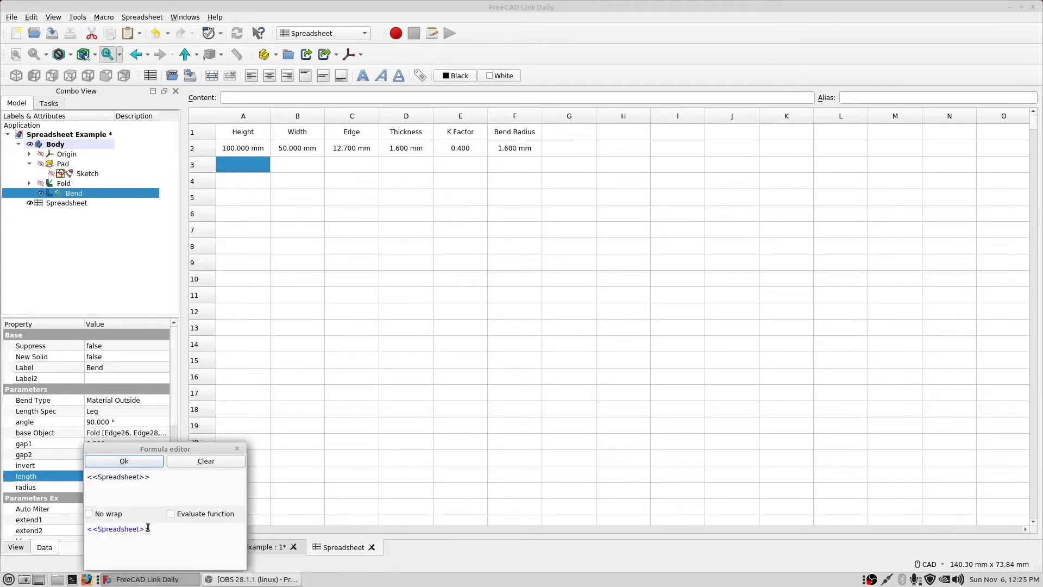
text(C2)
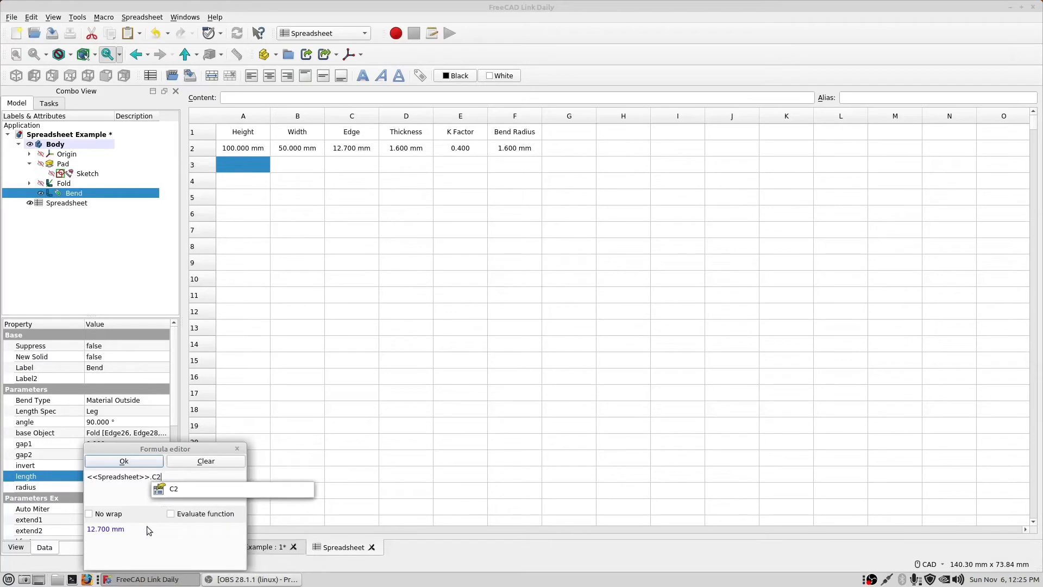
click(145, 462)
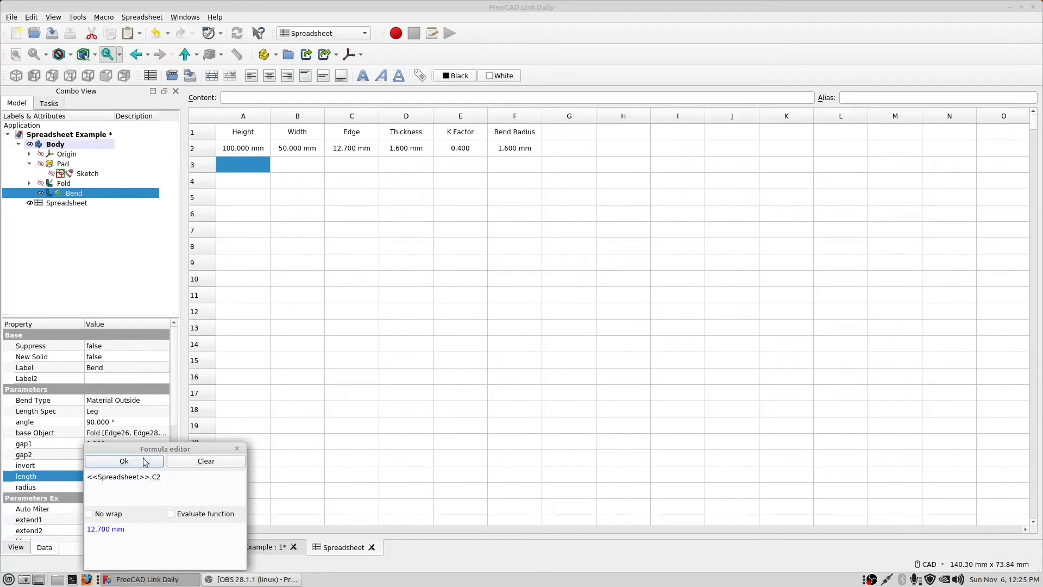
click(145, 462)
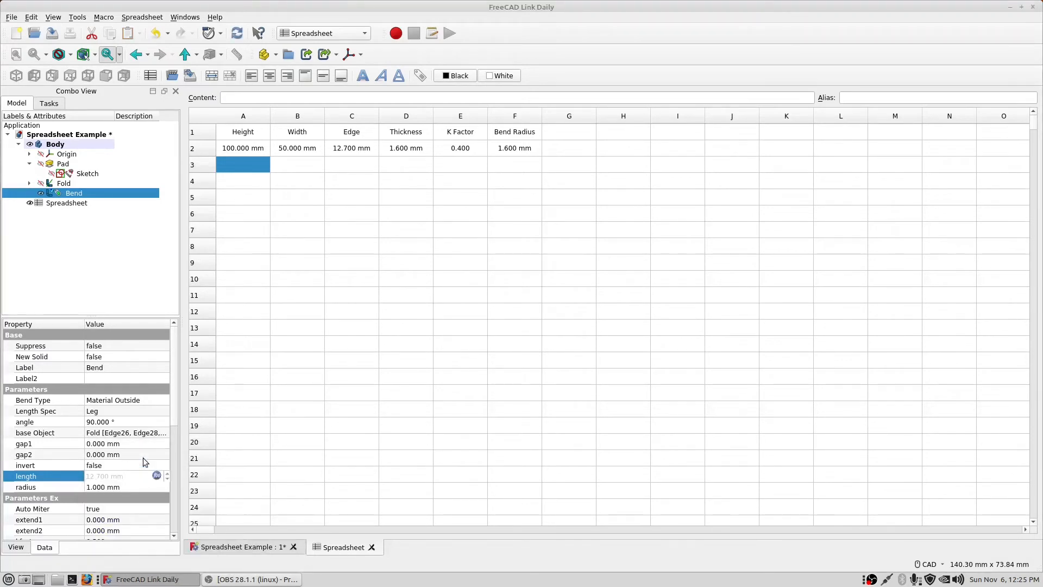
- Link the Bend's radius to the spreadsheet's Bend Radius cell with the expression <<Spreadsheet>>.F2
click(125, 487)
click(143, 489)
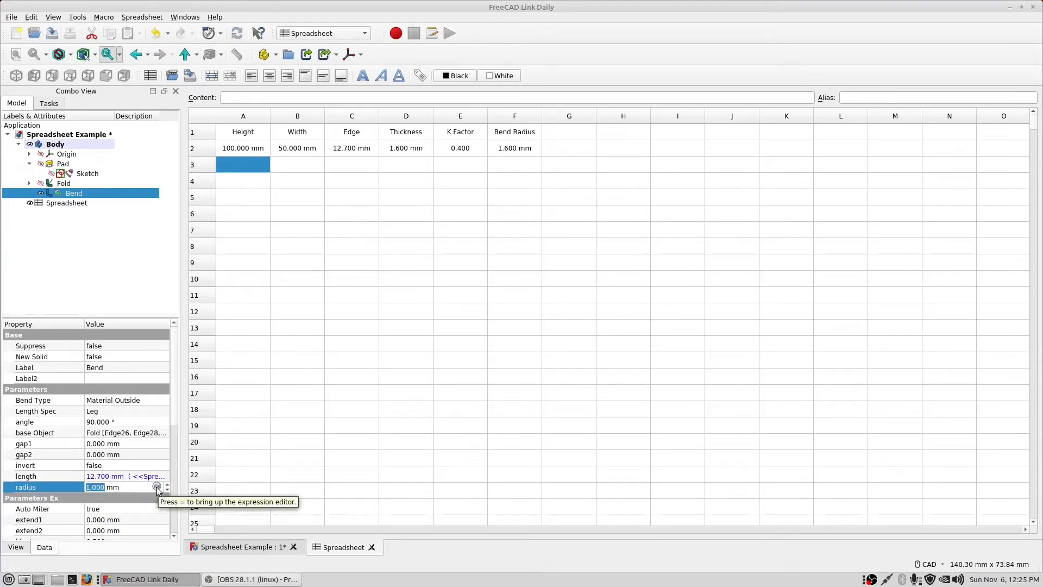
click(157, 487)
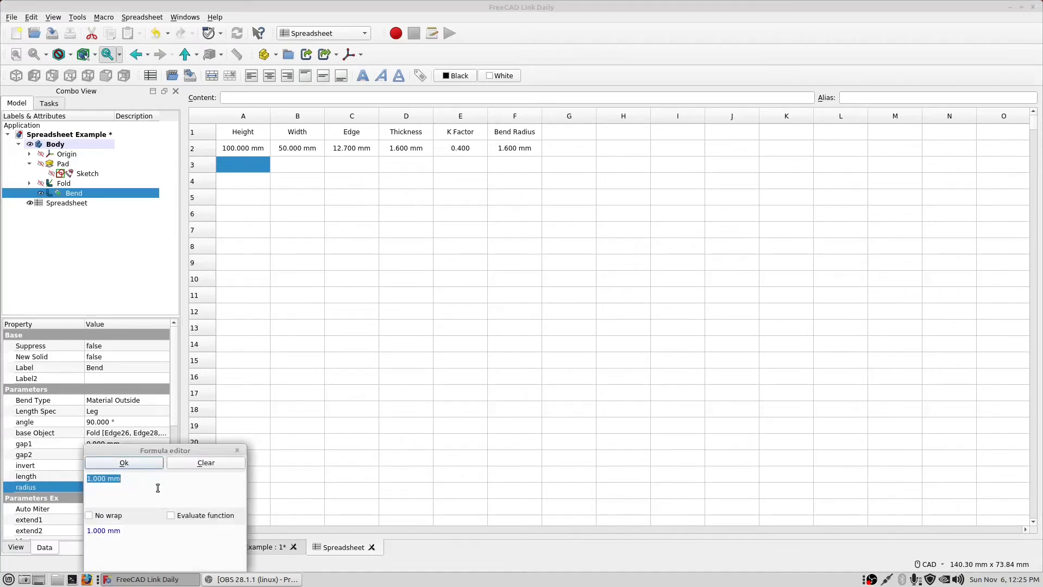
text(Spr)
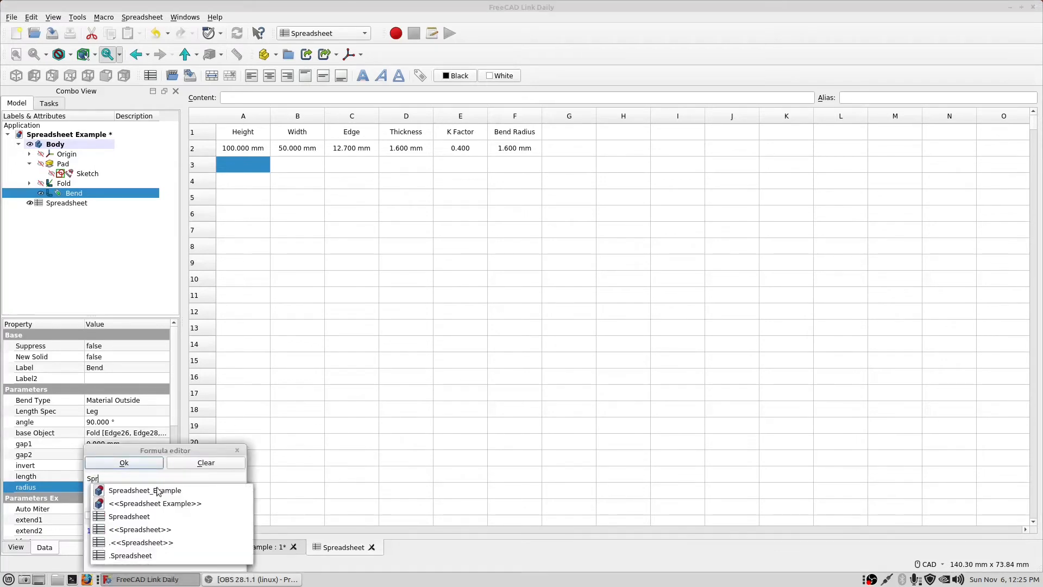
click(142, 542)
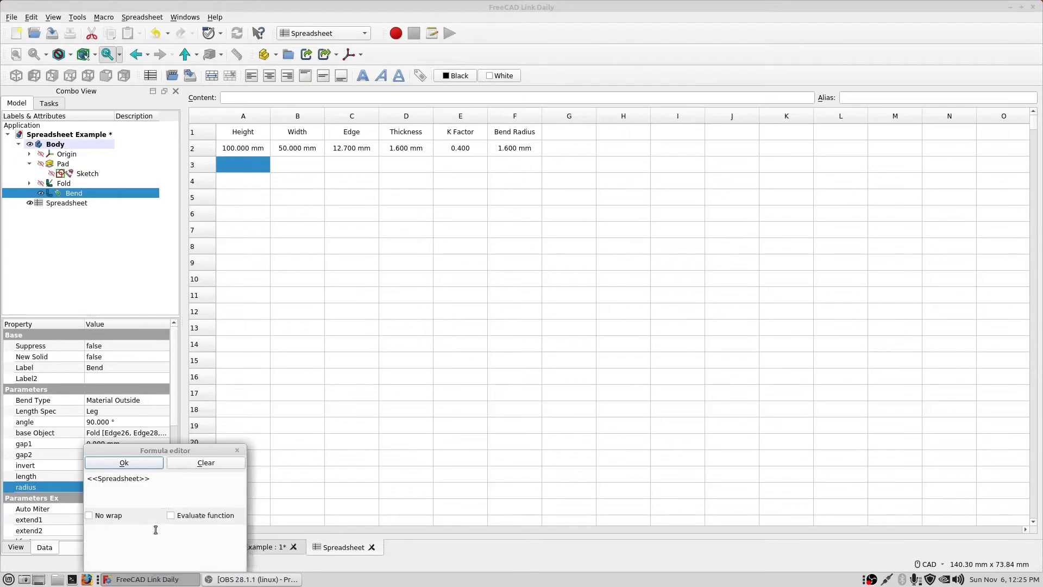
text(F2)
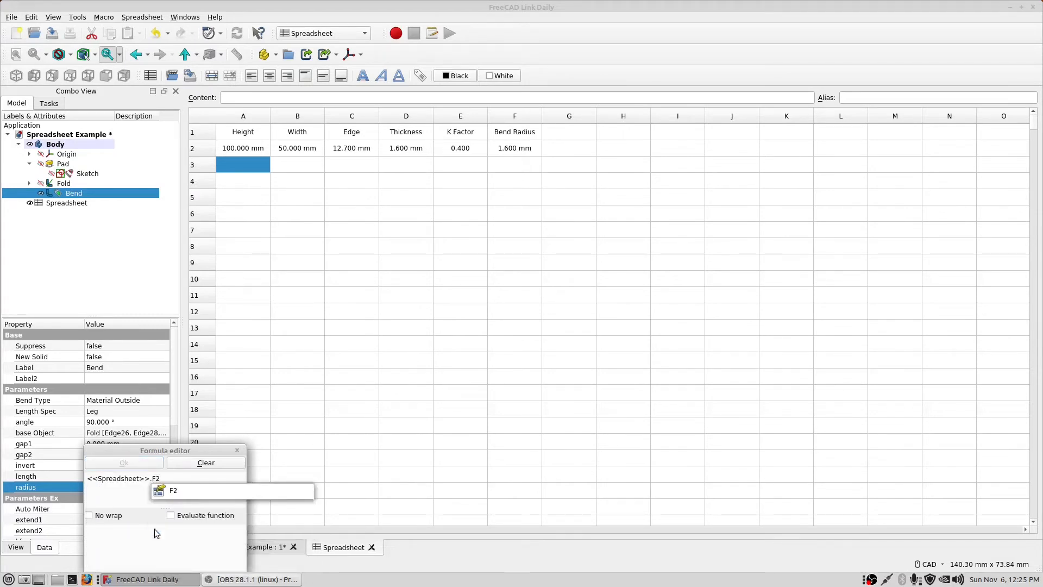
click(147, 464)
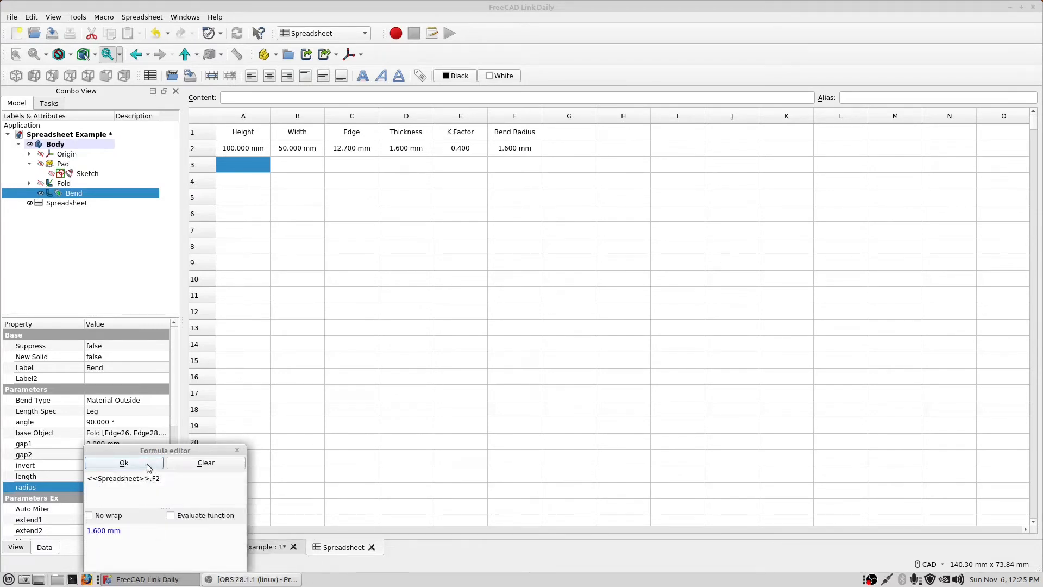
click(148, 466)
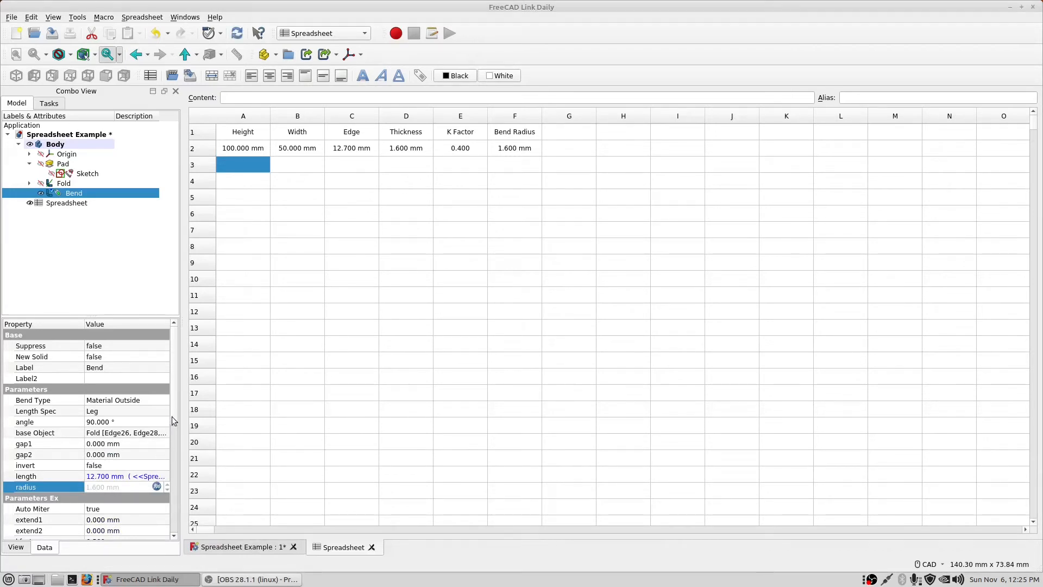
- Link the Bend's kfactor to the spreadsheet's K Factor cell with the expression Spreadsheet.E2
scroll(171, 438, down, 2)
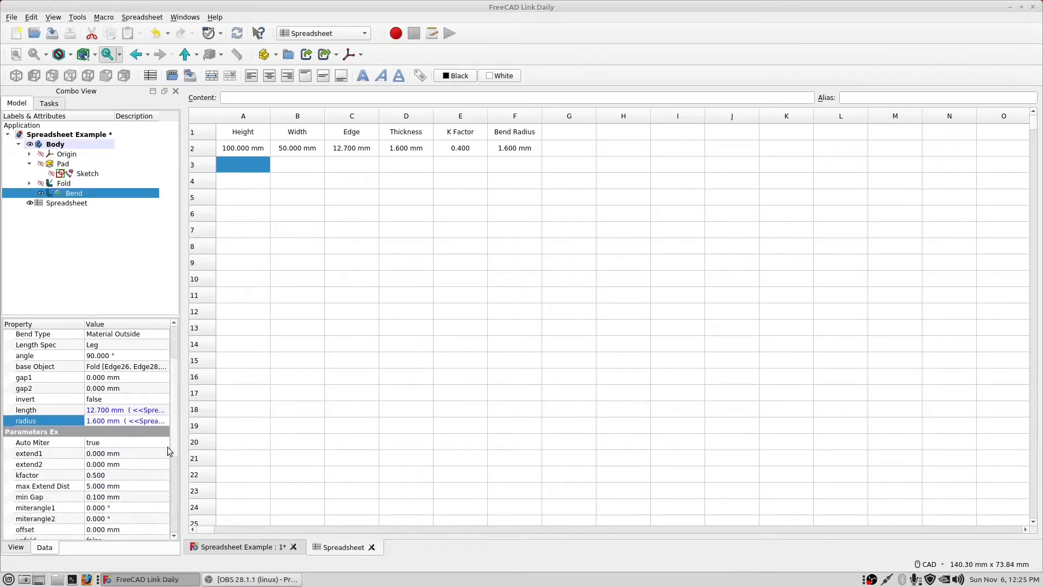
scroll(167, 449, down, 1)
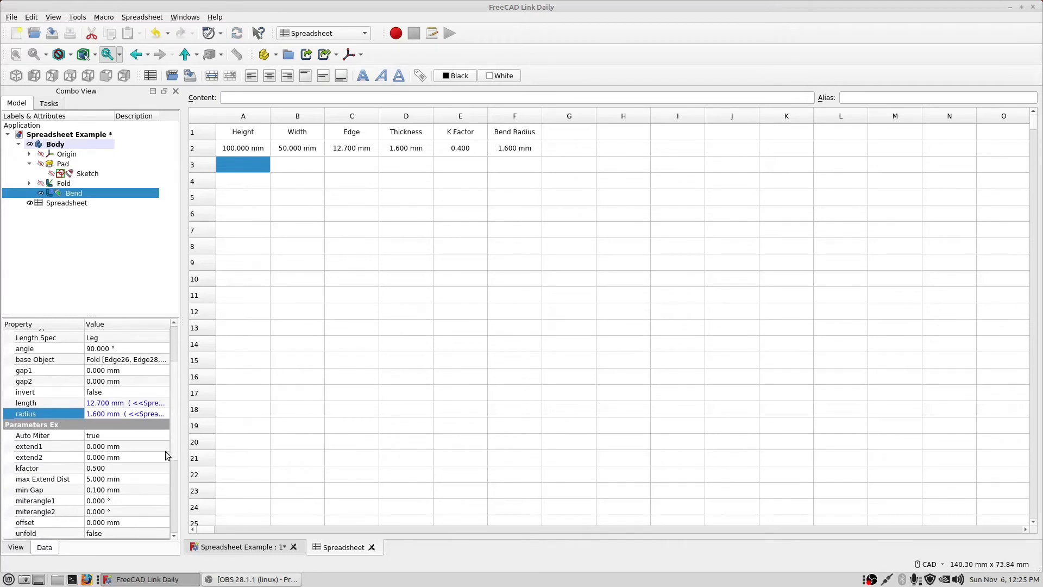
click(122, 465)
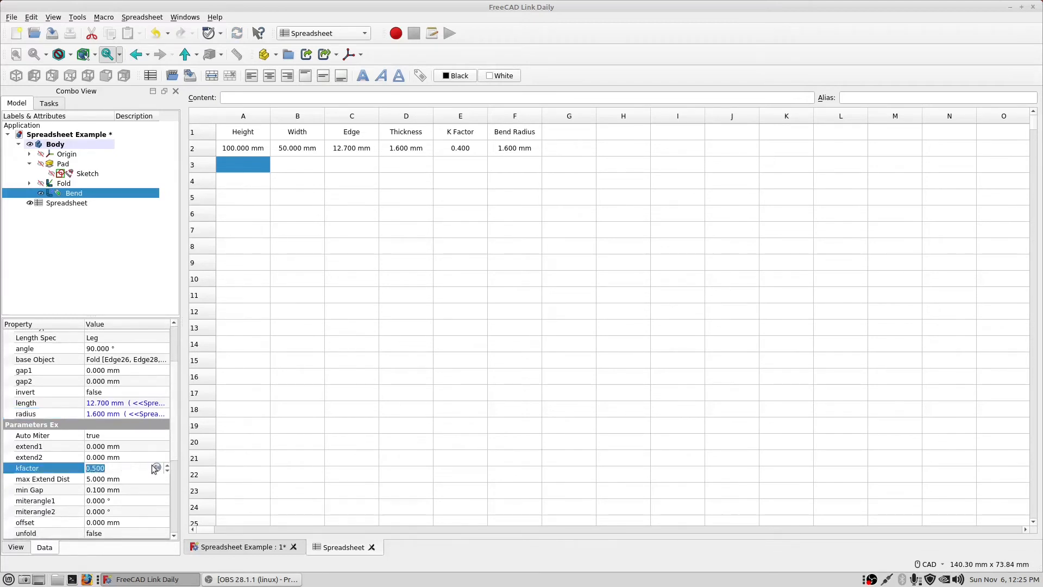
click(156, 467)
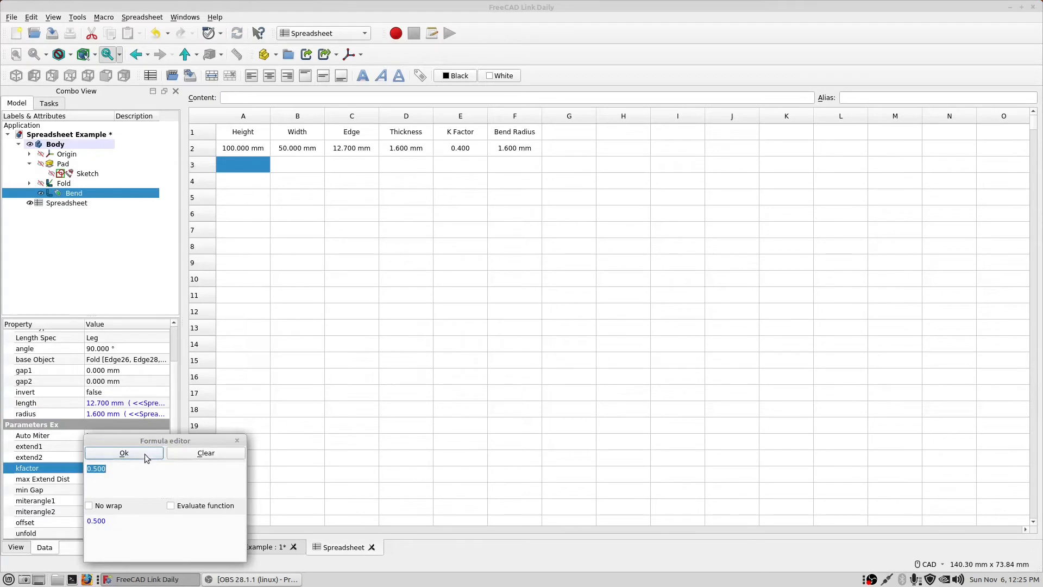
click(145, 454)
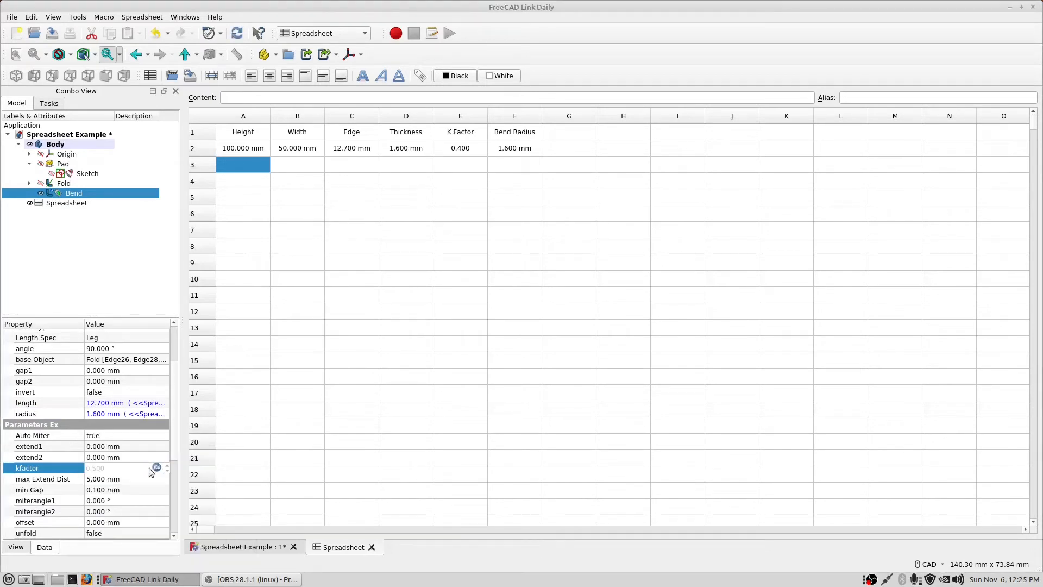
click(157, 467)
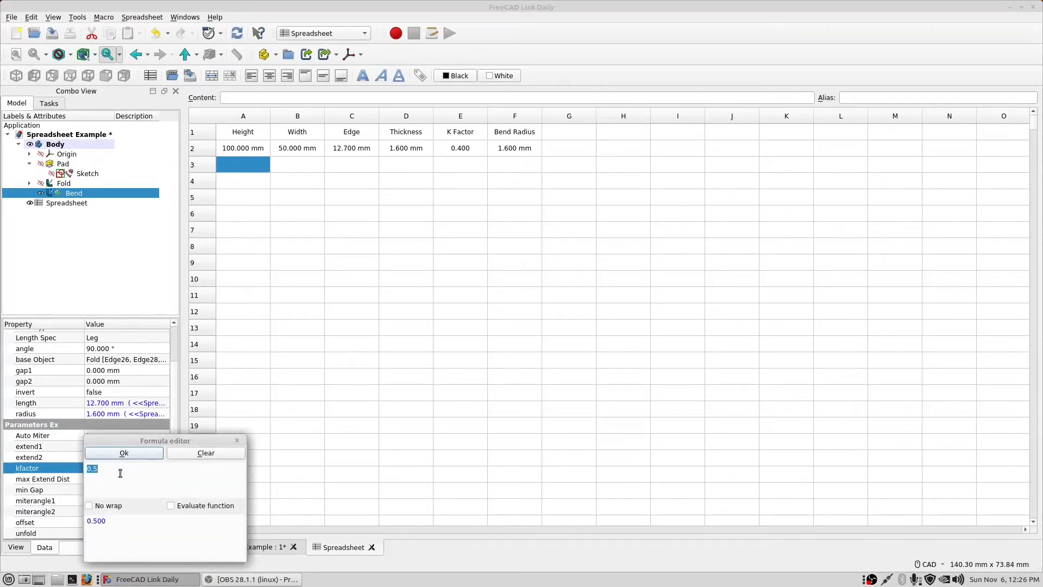
text(Spr)
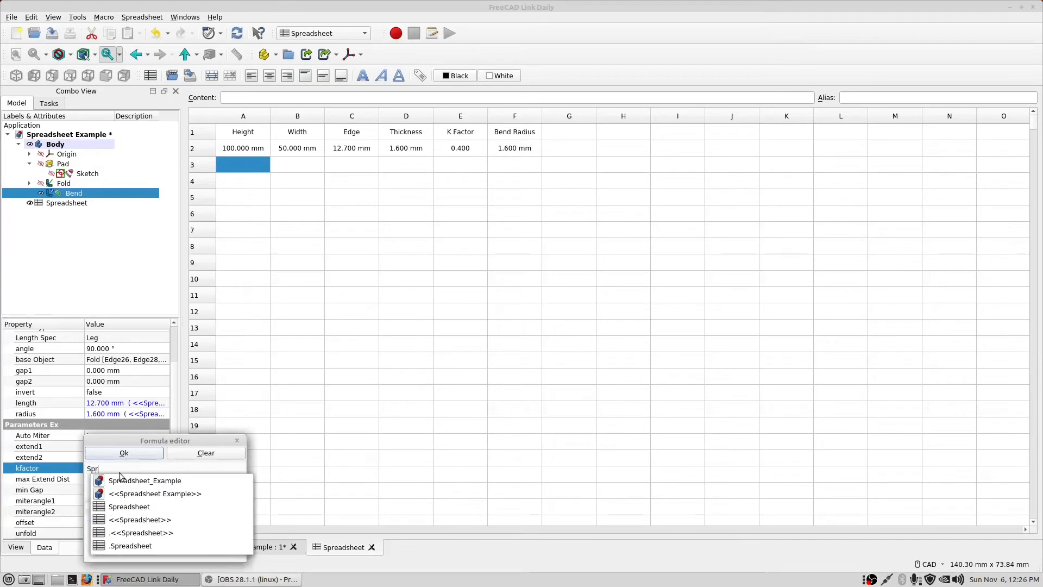
click(129, 506)
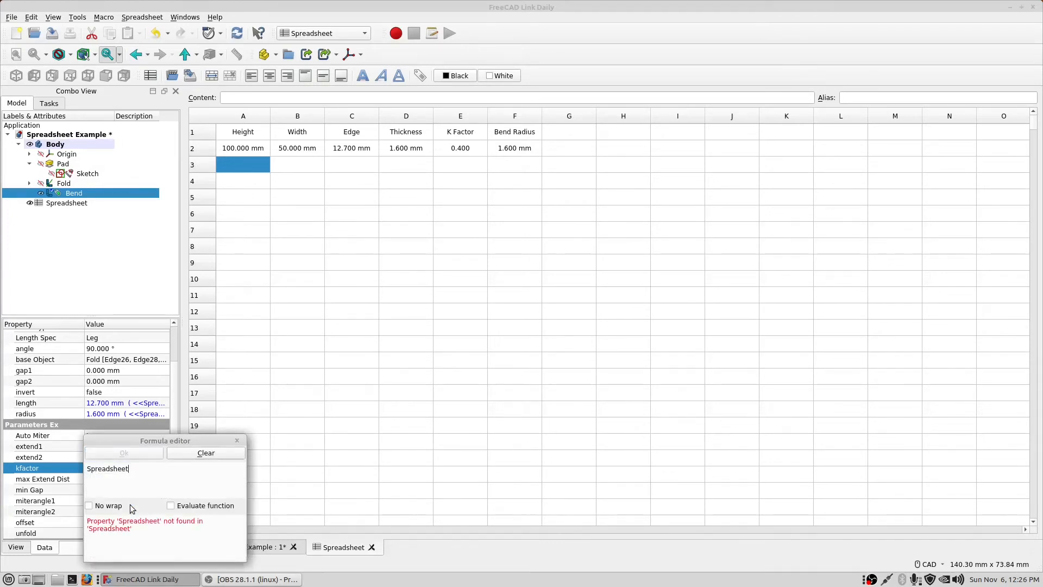
text(.E2)
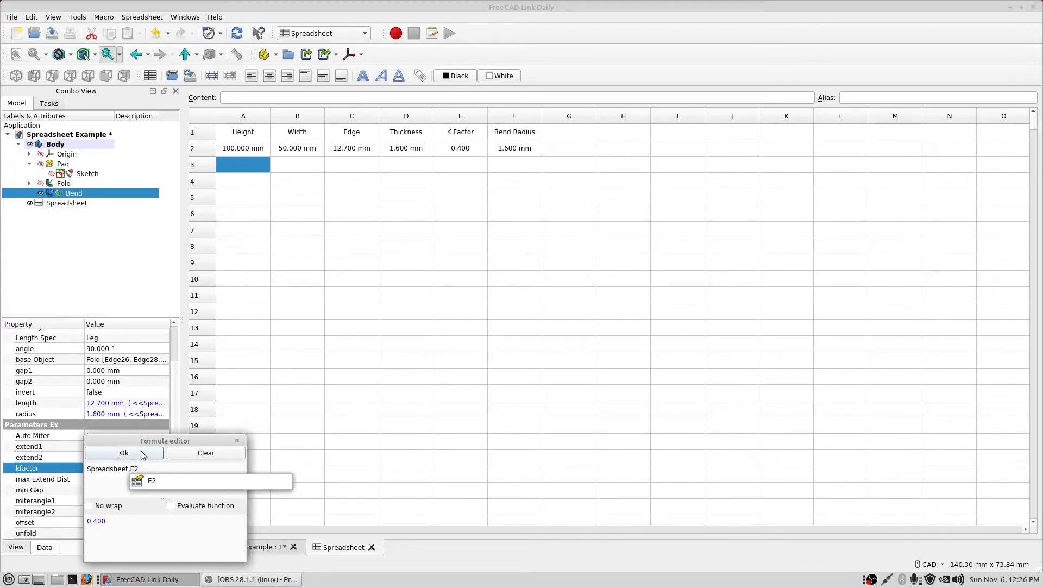
click(142, 454)
click(142, 455)
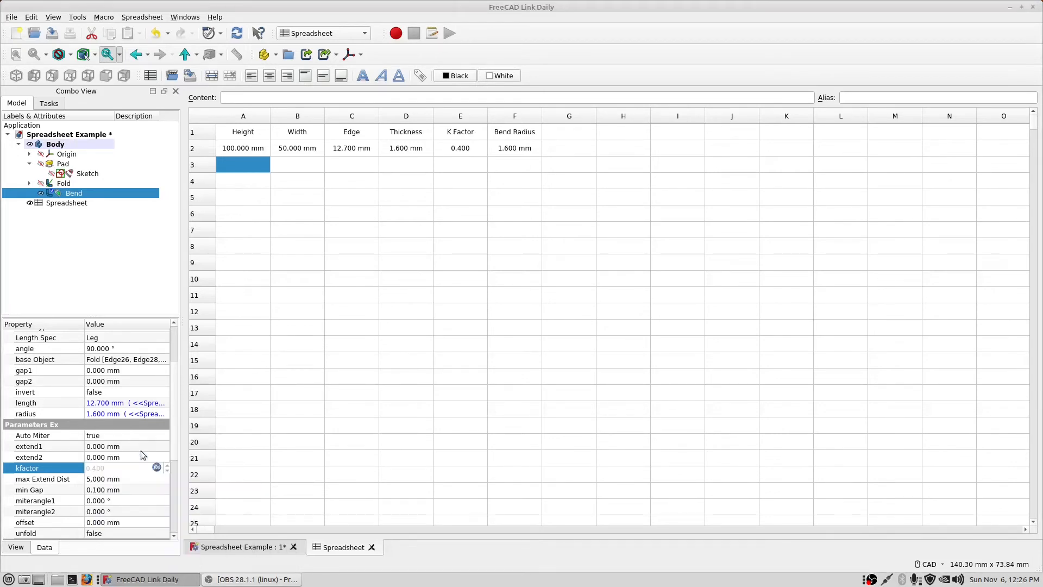
- Link the Fold's kfactor to the spreadsheet's K Factor cell with the expression Spreadsheet.E2
click(63, 183)
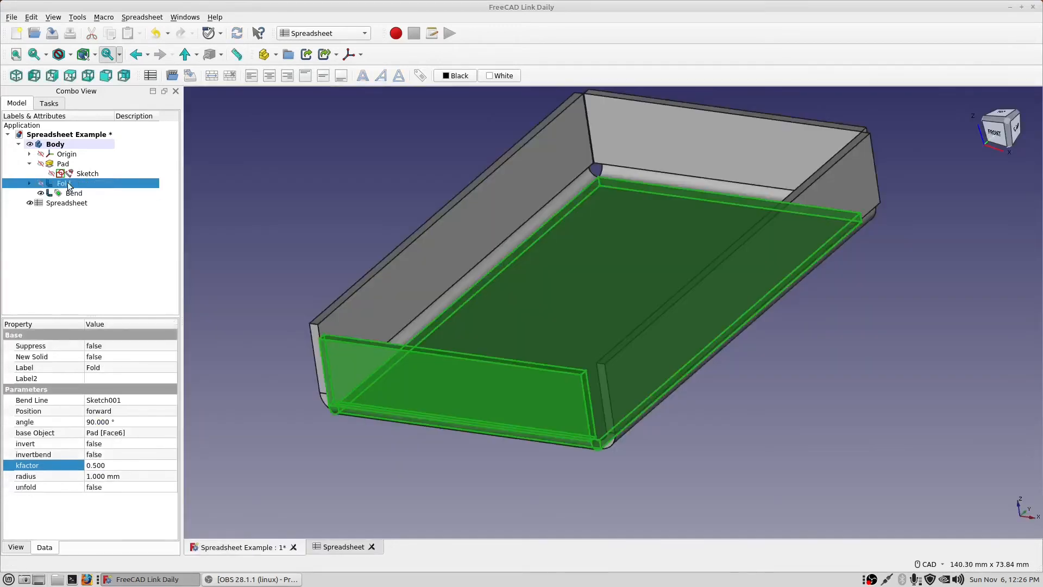
click(120, 465)
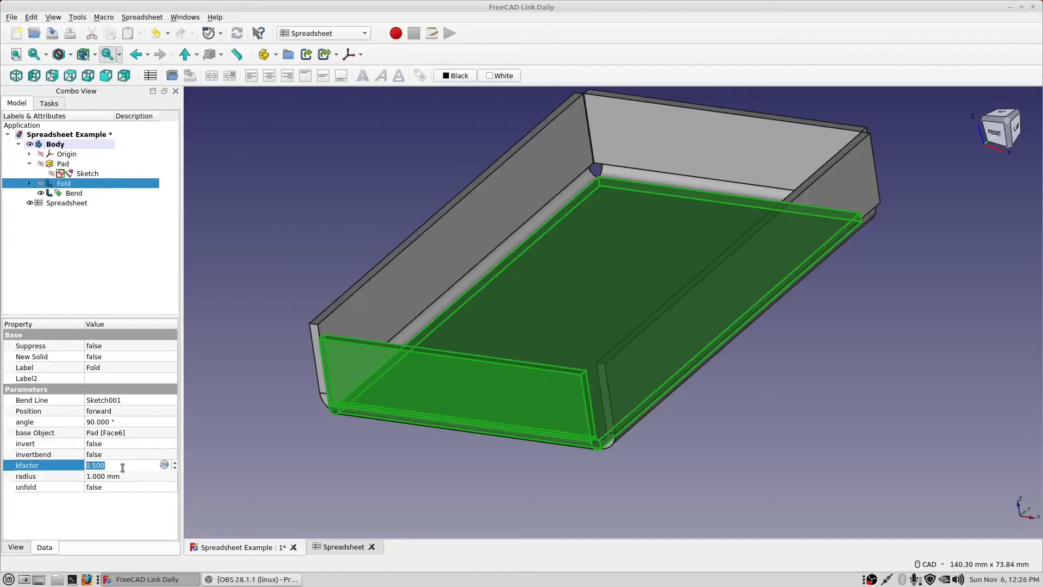
click(164, 465)
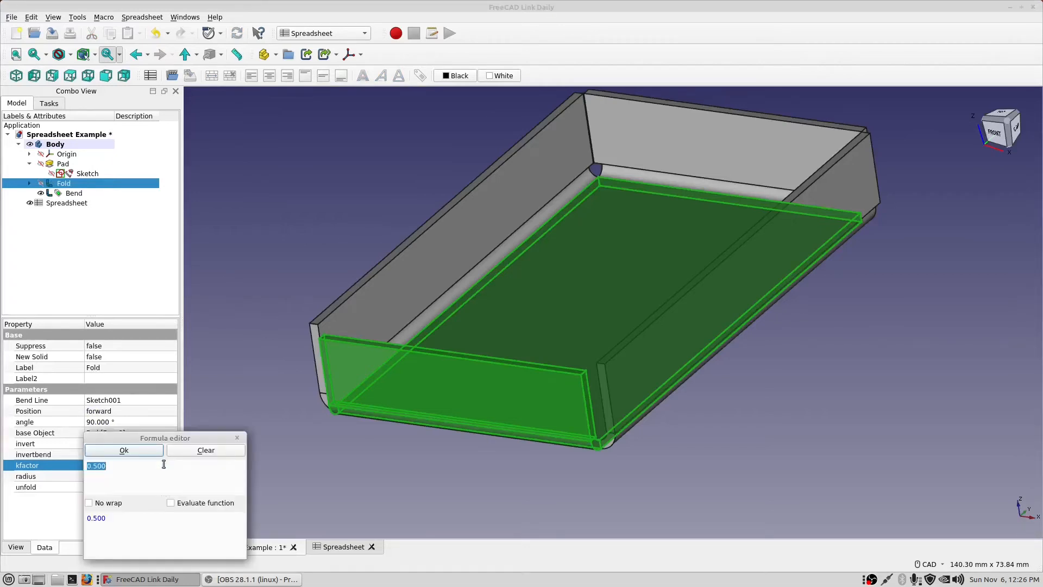
text(spr)
click(141, 504)
text(.E2)
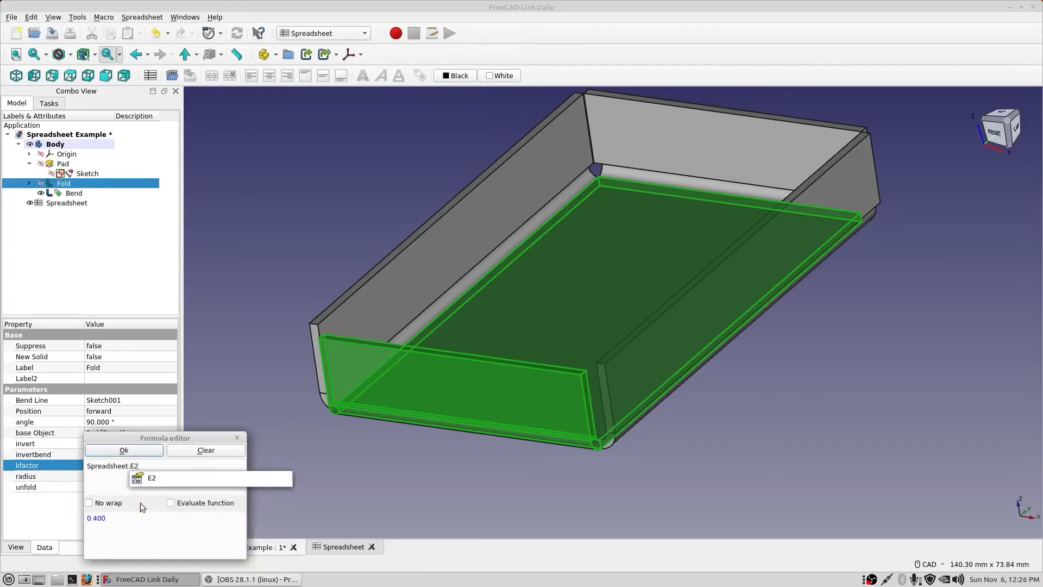
click(144, 454)
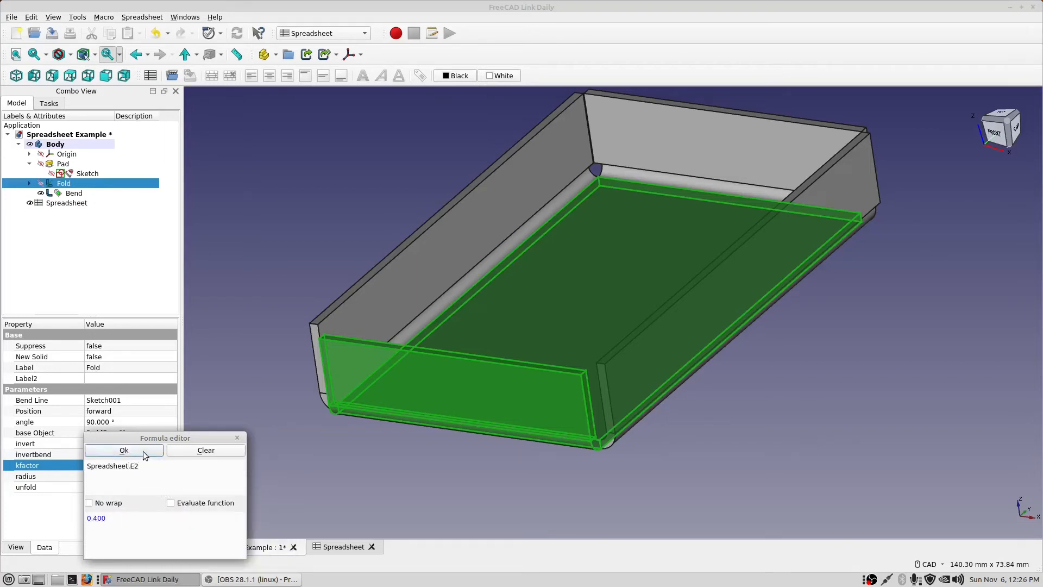
click(143, 452)
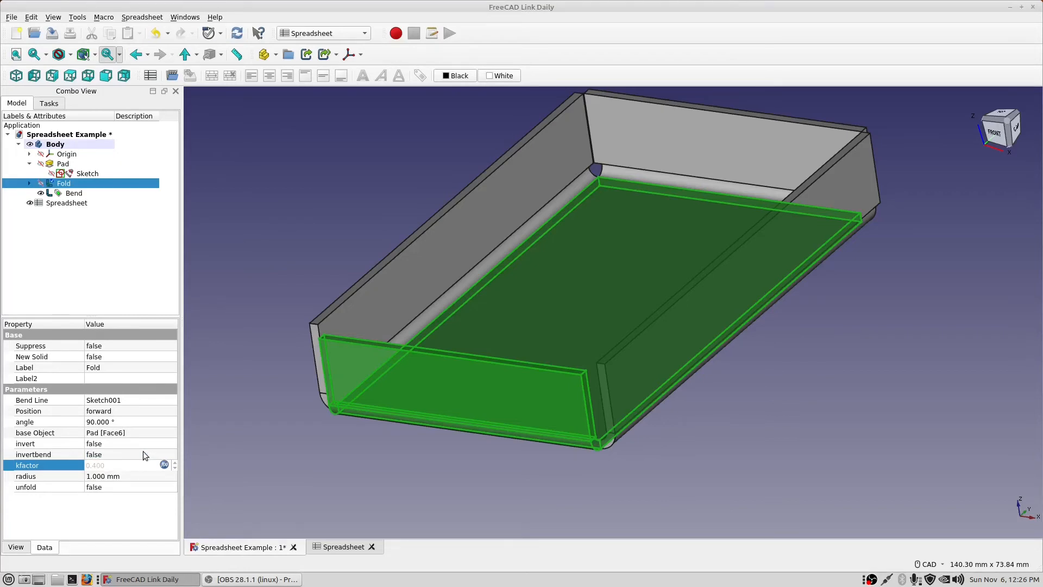
- Set the Thickness value in spreadsheet cell D2 to 3.2 mm
click(337, 547)
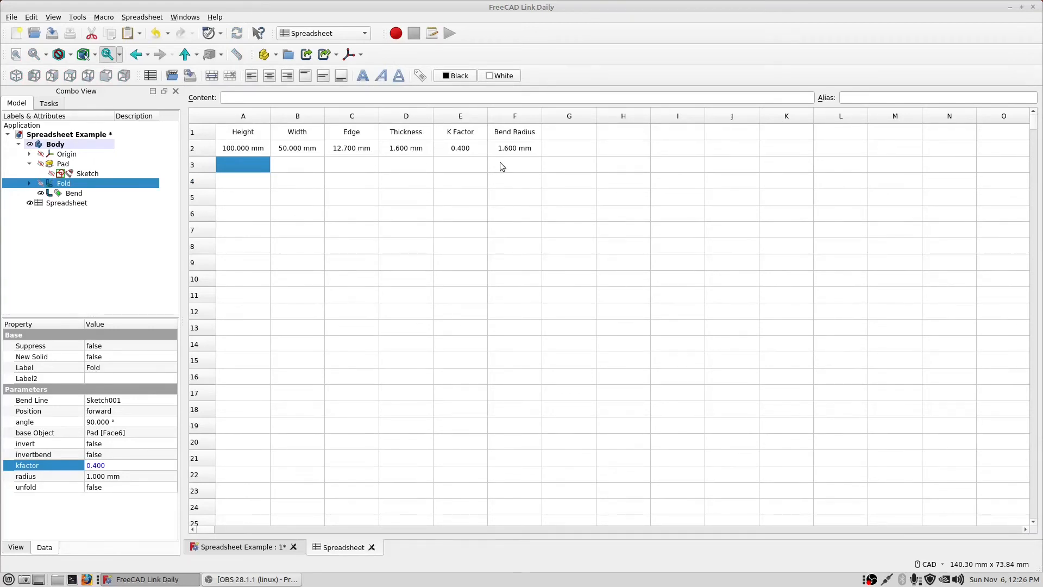
click(404, 151)
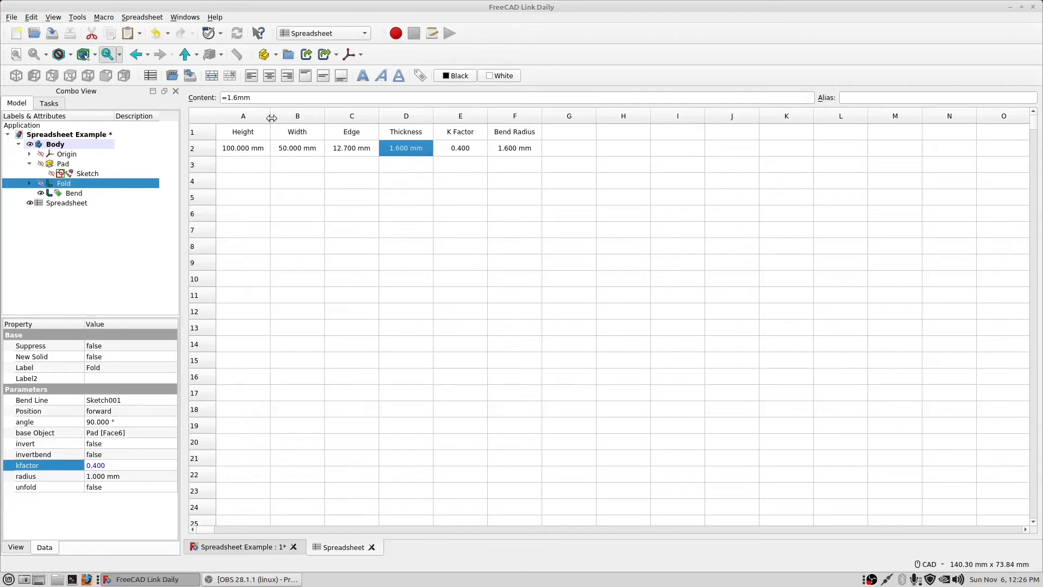
text(3.2)
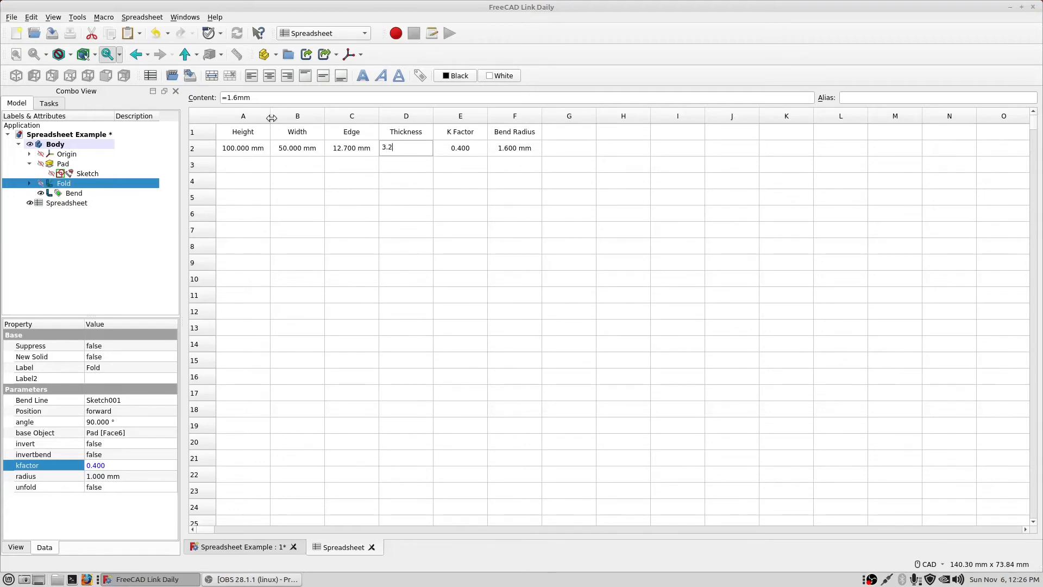
key(Return)
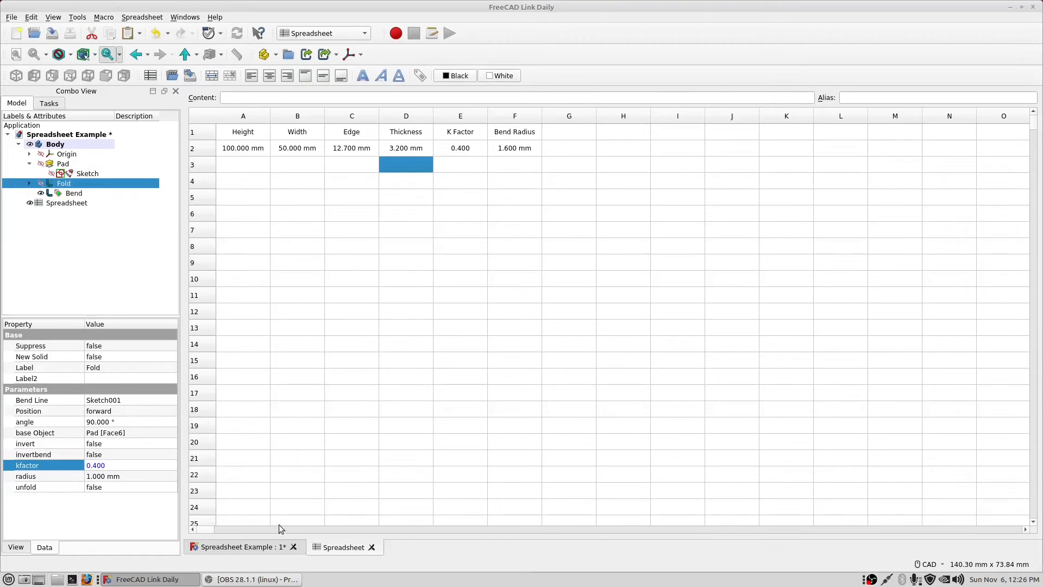
- Check the tray model against the new thickness and inspect the expression behind the Pad's Length
click(259, 547)
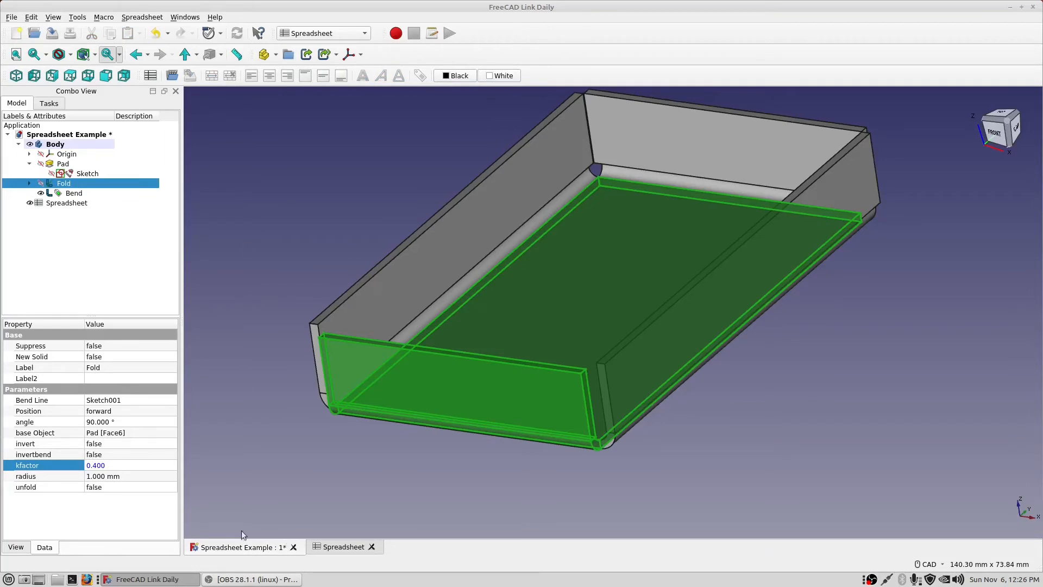
click(332, 549)
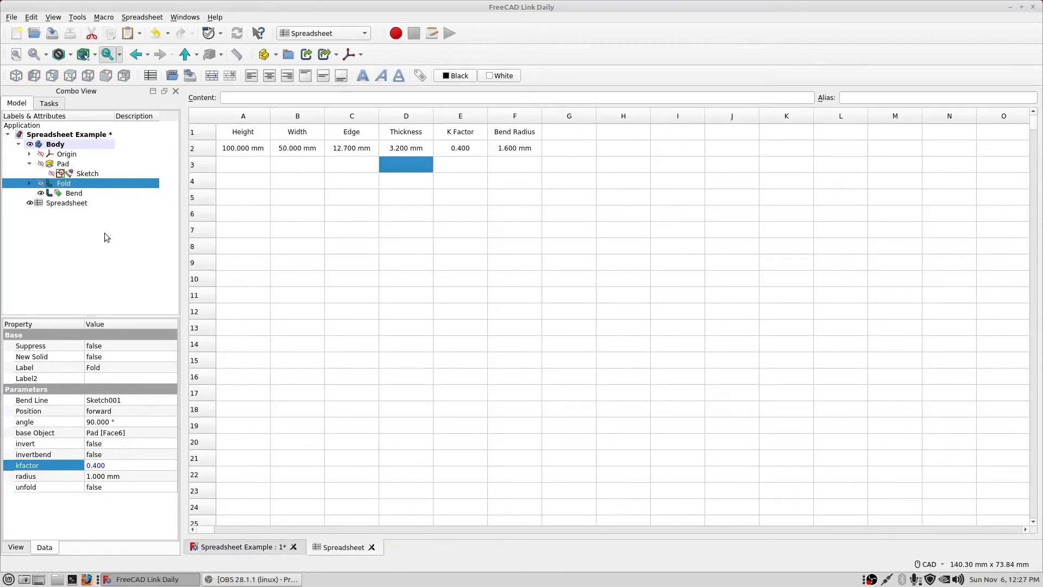
click(67, 165)
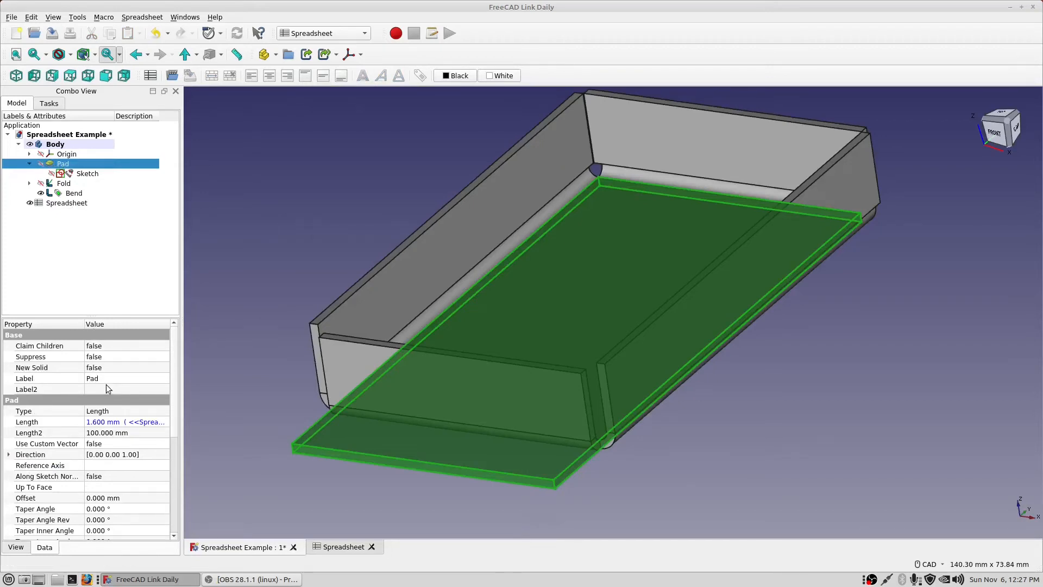
click(125, 425)
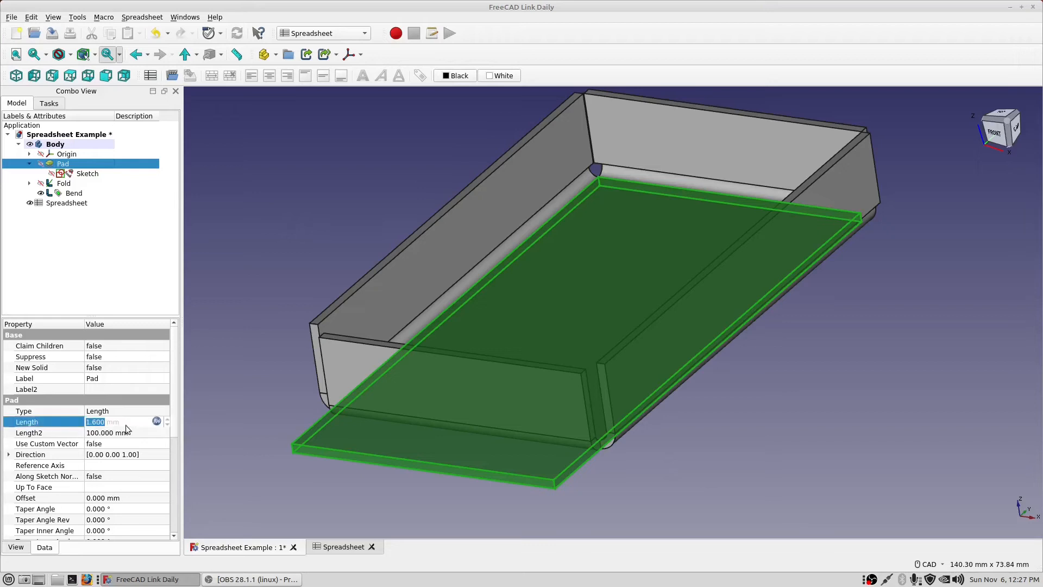
click(156, 422)
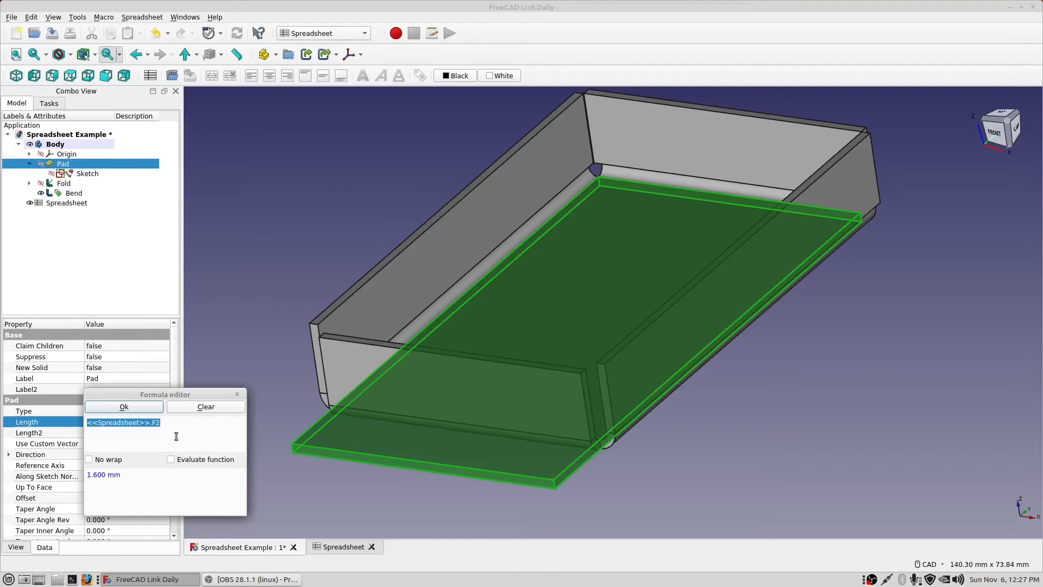
click(236, 395)
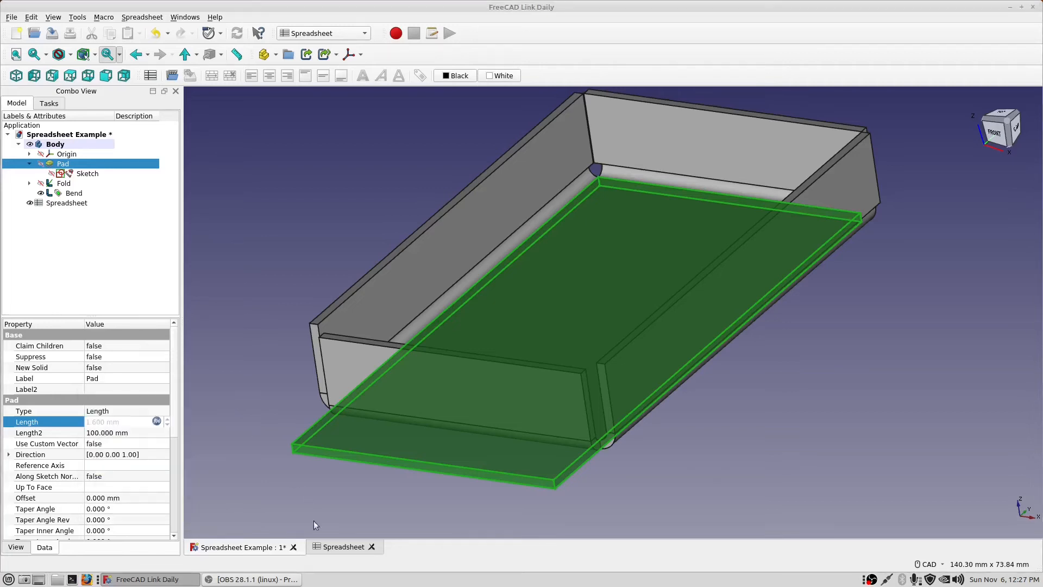
- Relink the Pad's Length to the spreadsheet's Thickness cell with the expression <<Spreadsheet>>.D2 and check the tray model
click(334, 548)
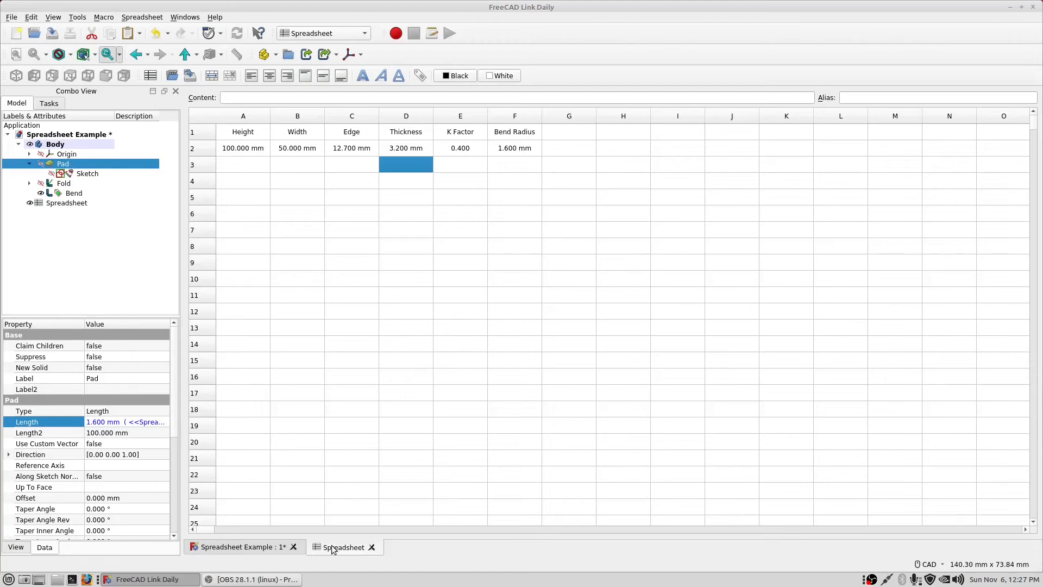
click(146, 422)
click(156, 422)
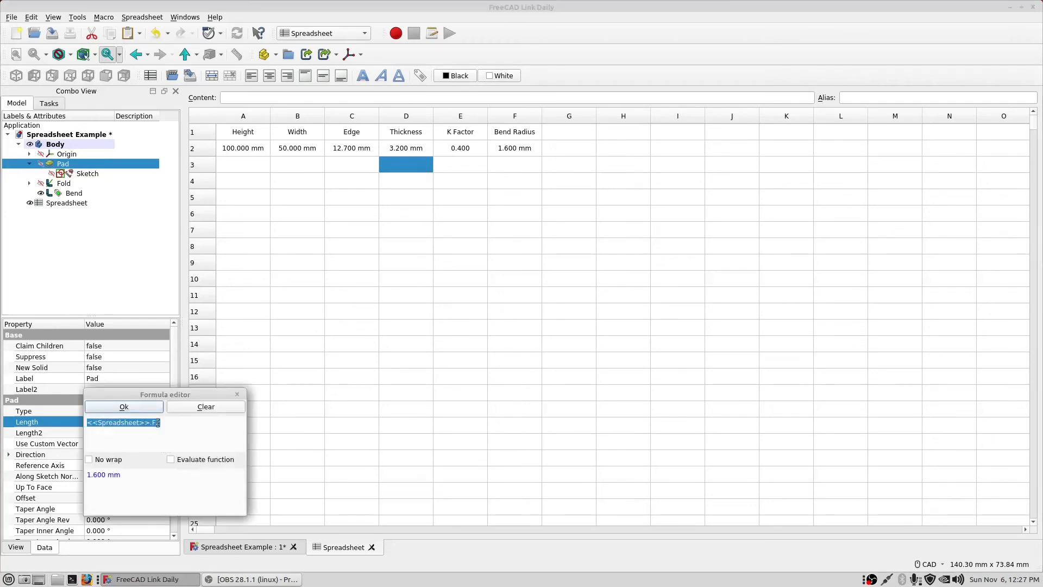
click(163, 423)
key(BackSpace)
key(BackSpace)
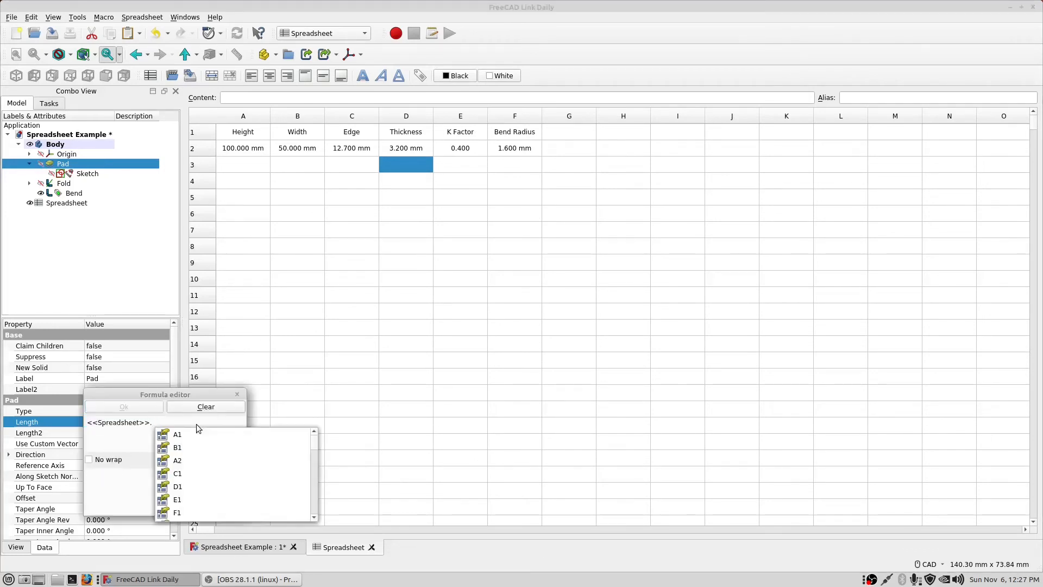
text(D2)
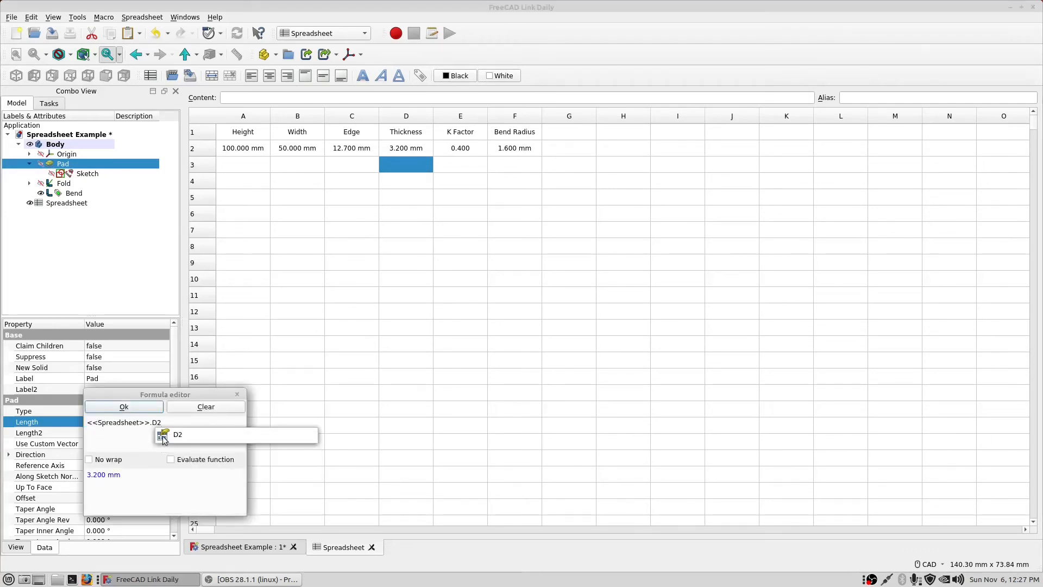
click(153, 411)
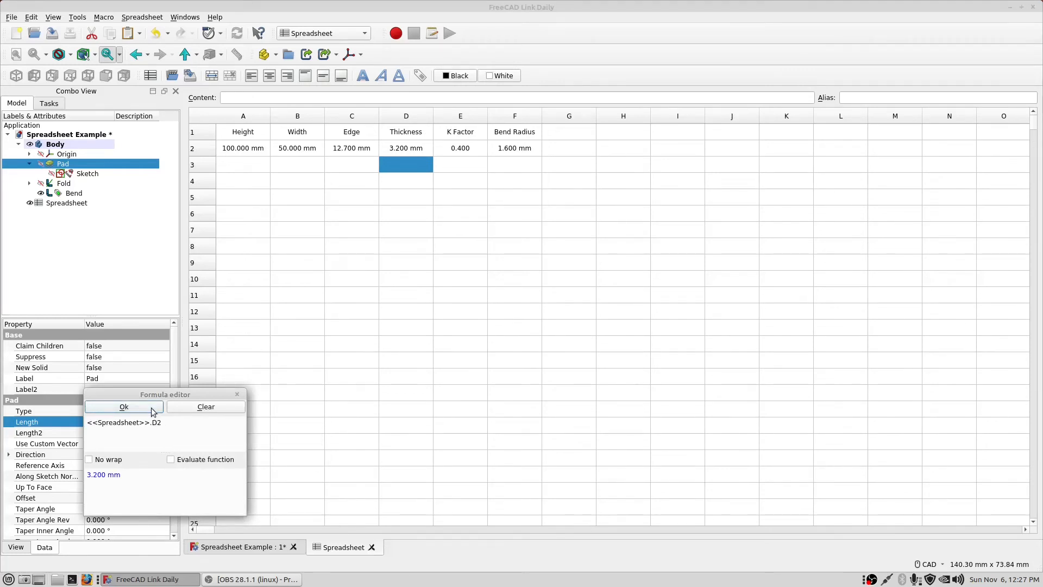
click(152, 411)
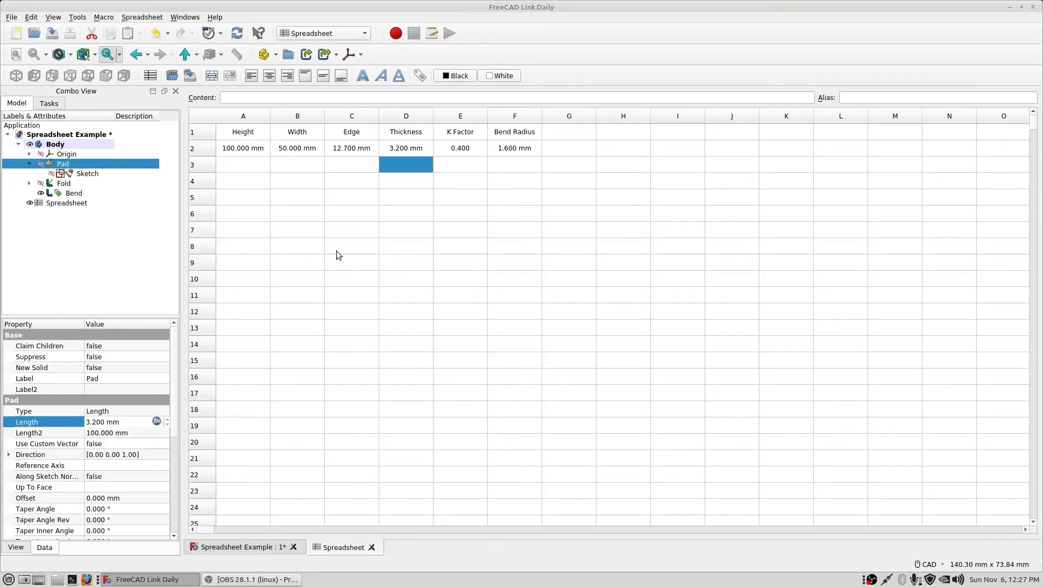
click(250, 546)
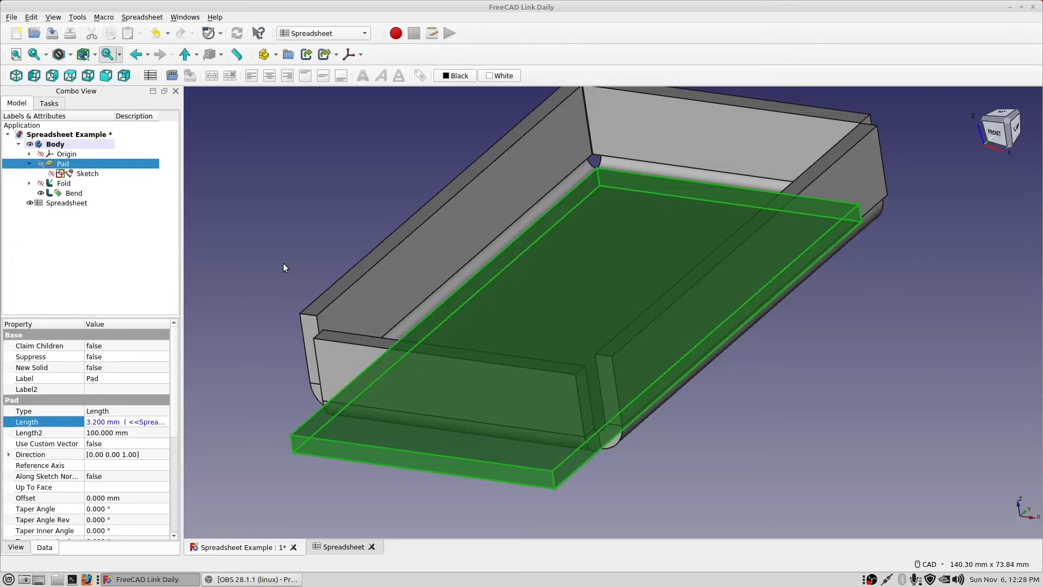
- Set the Height value in spreadsheet cell A2 to 80 mm and check the tray model
click(343, 550)
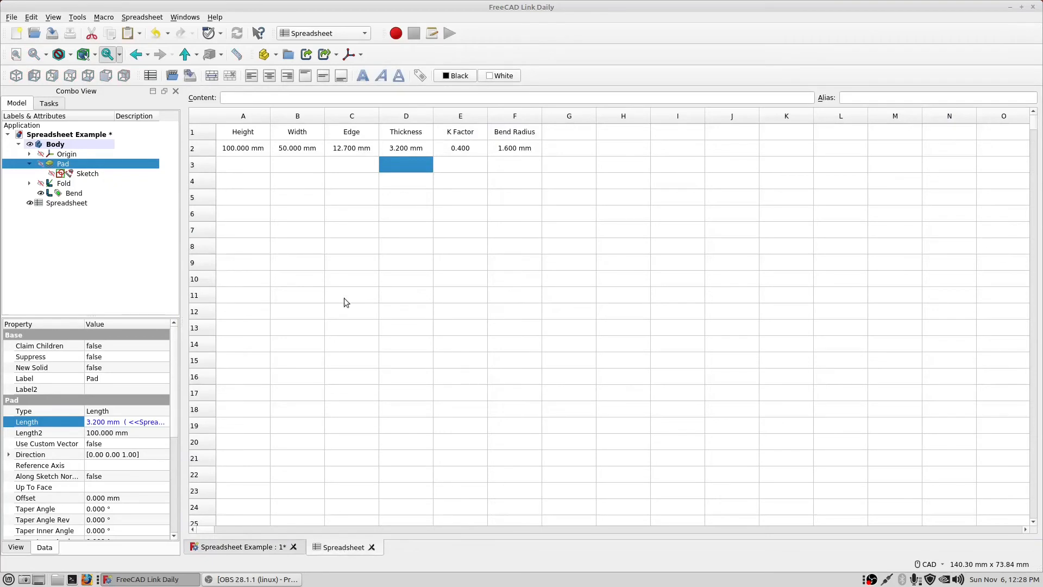
click(242, 152)
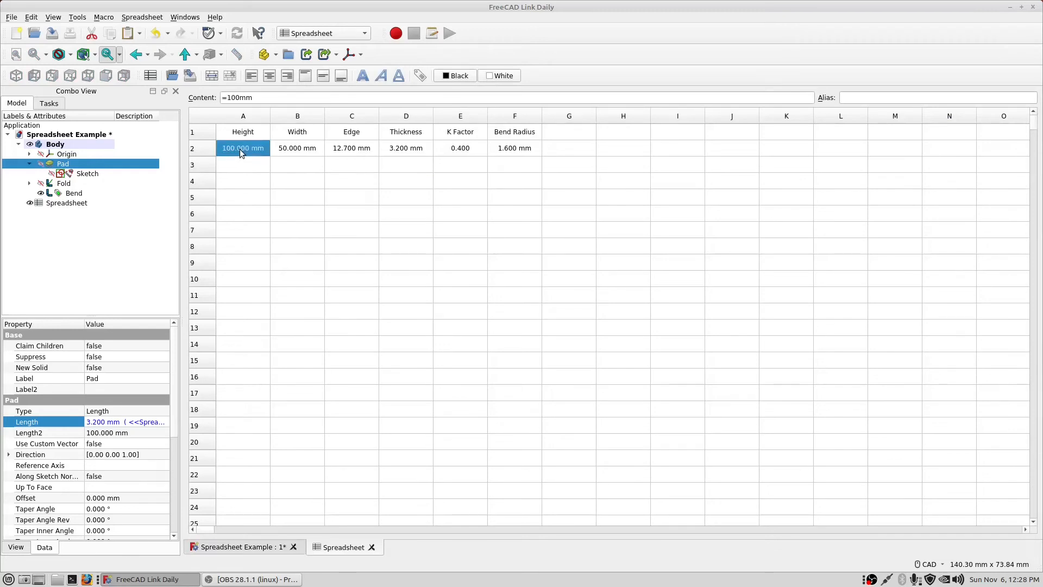
text(80mm)
key(Return)
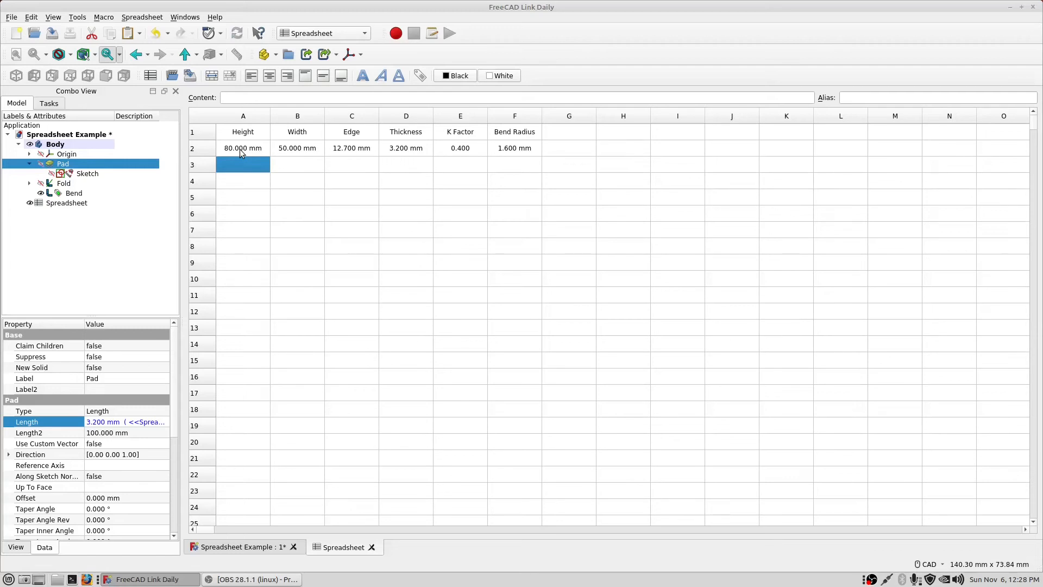
click(255, 549)
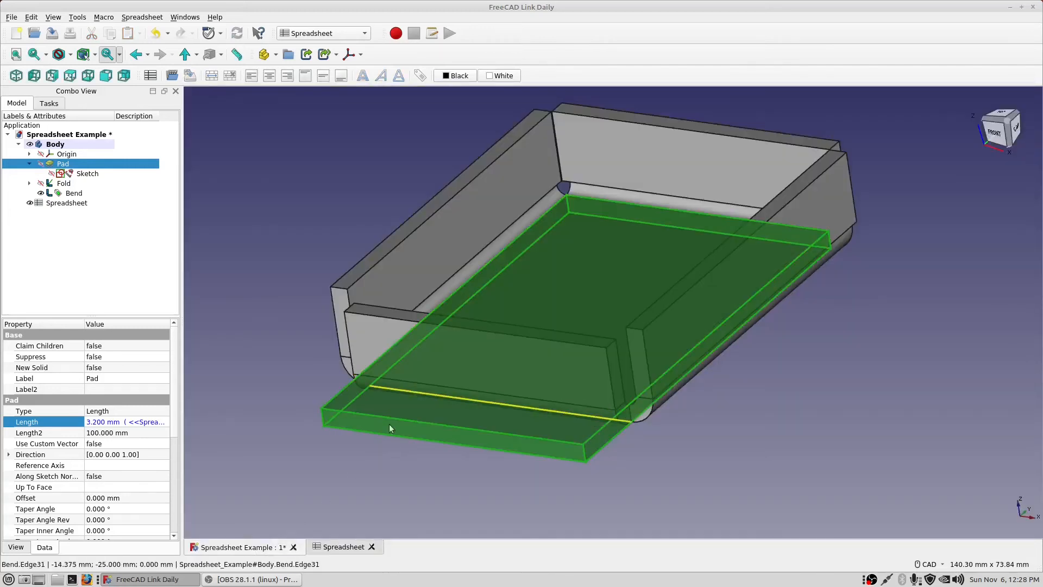
- Set the Thickness value in spreadsheet cell D2 to 1.6 mm
click(338, 547)
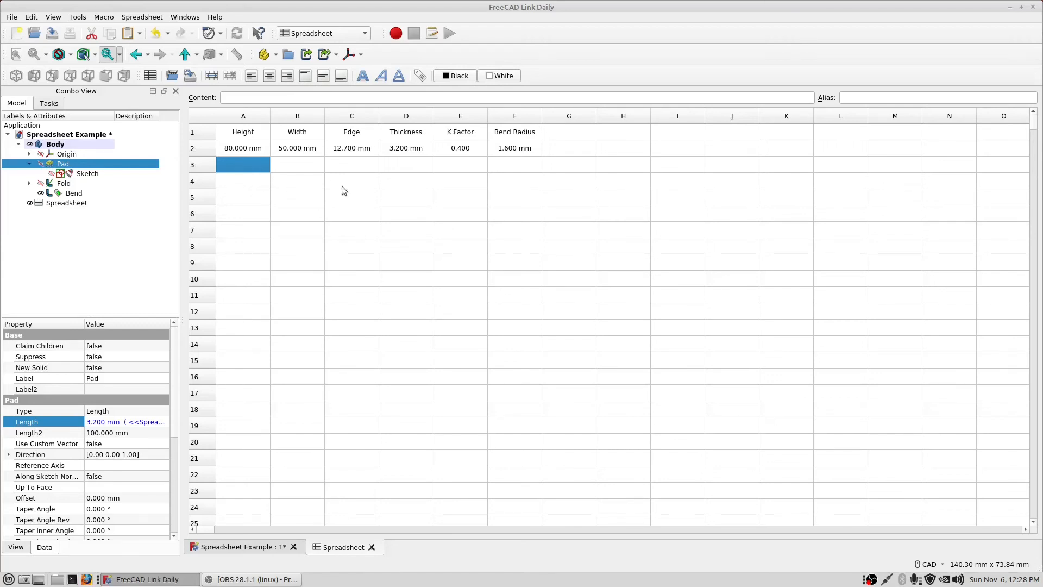
click(402, 150)
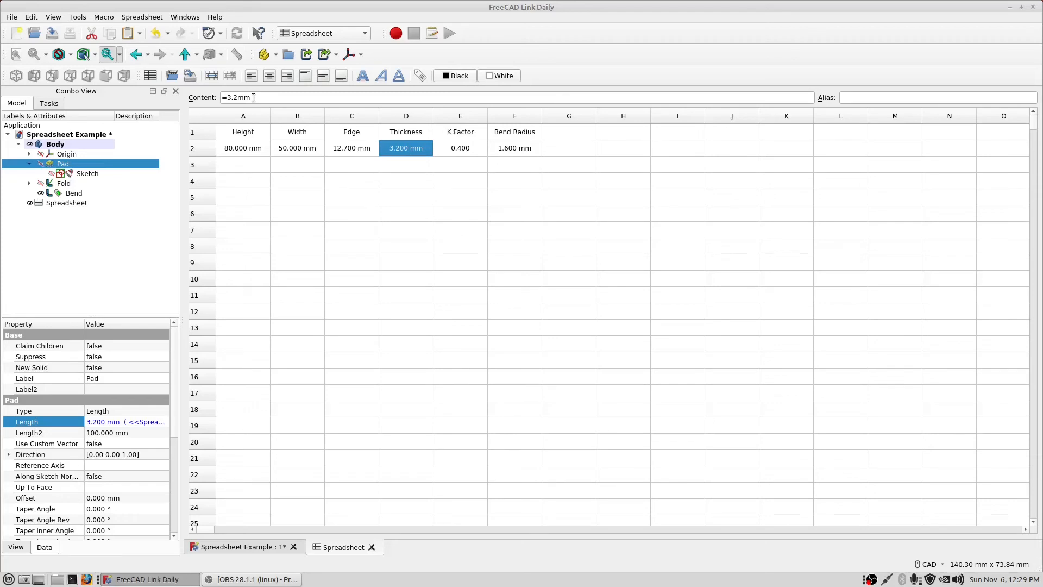
text(1.6mm)
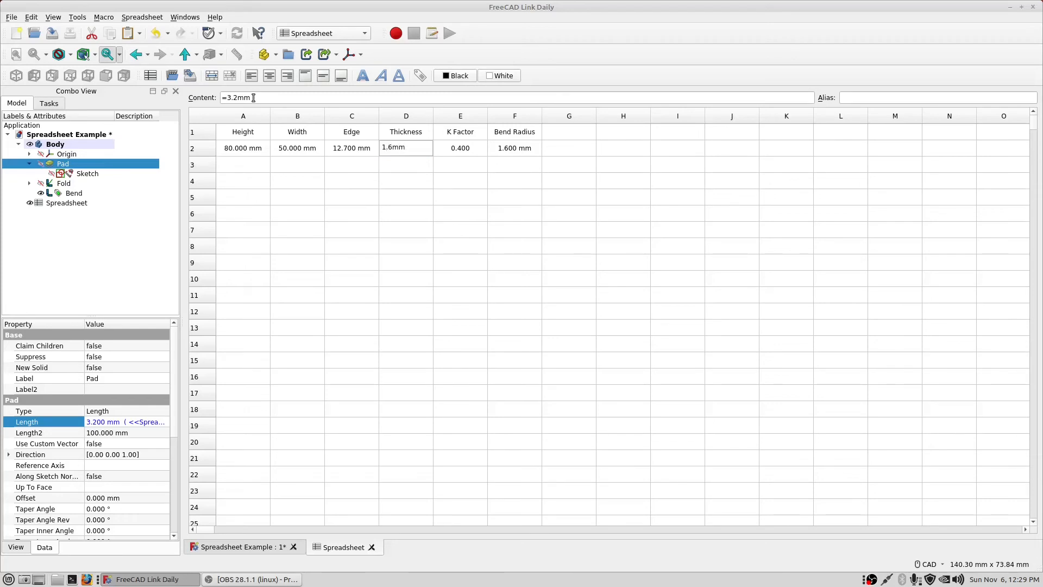
key(Return)
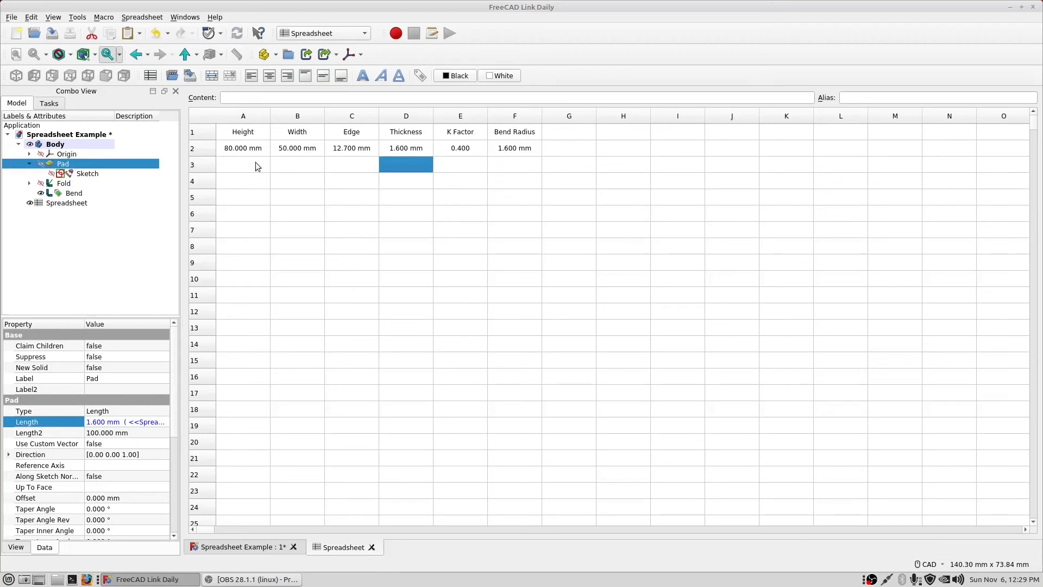
- Insert one row above spreadsheet row 2 and enter 4 under Height in the new cell A2
right_click(205, 153)
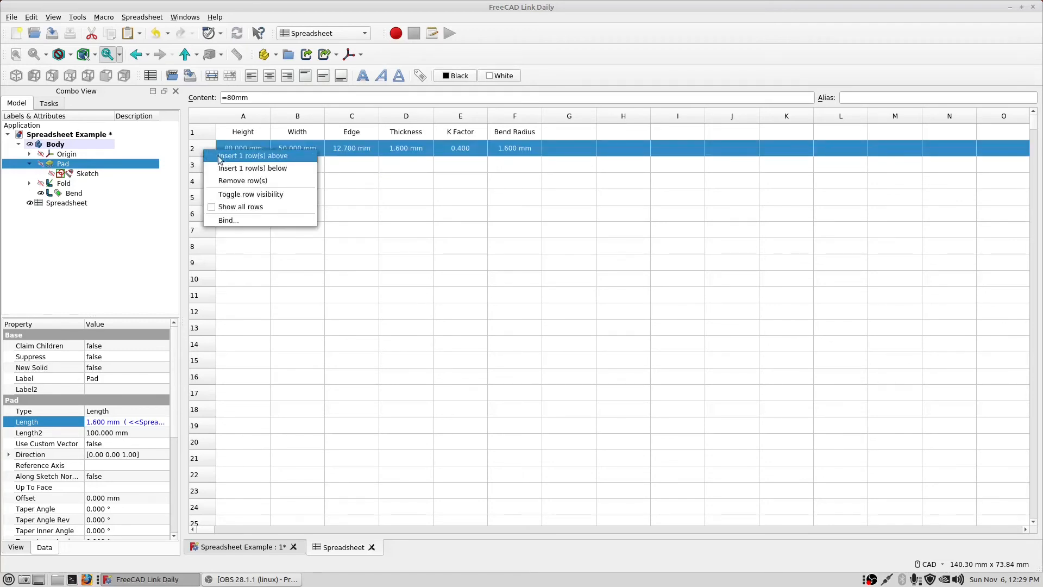
click(220, 159)
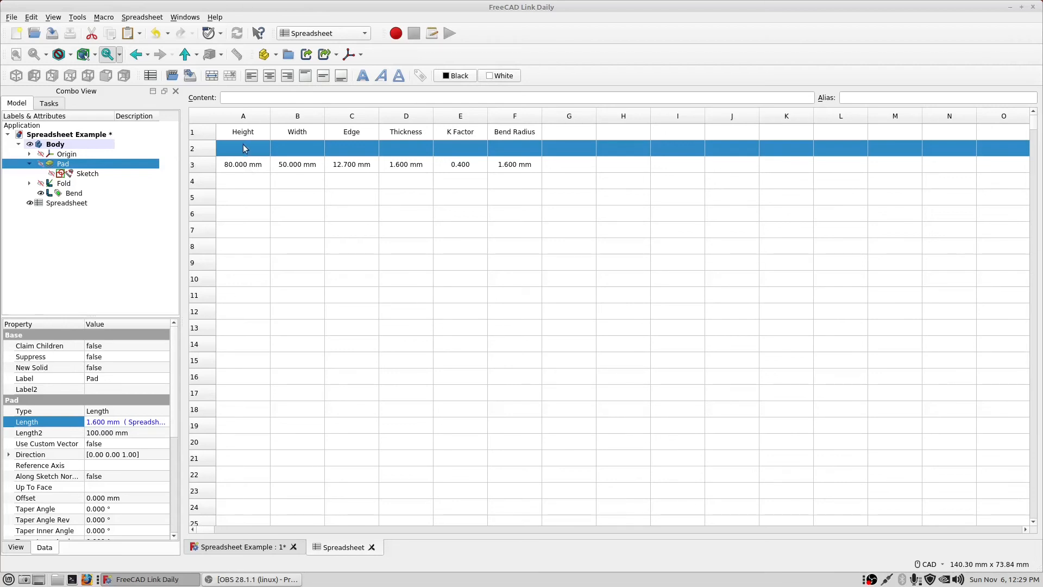
click(244, 149)
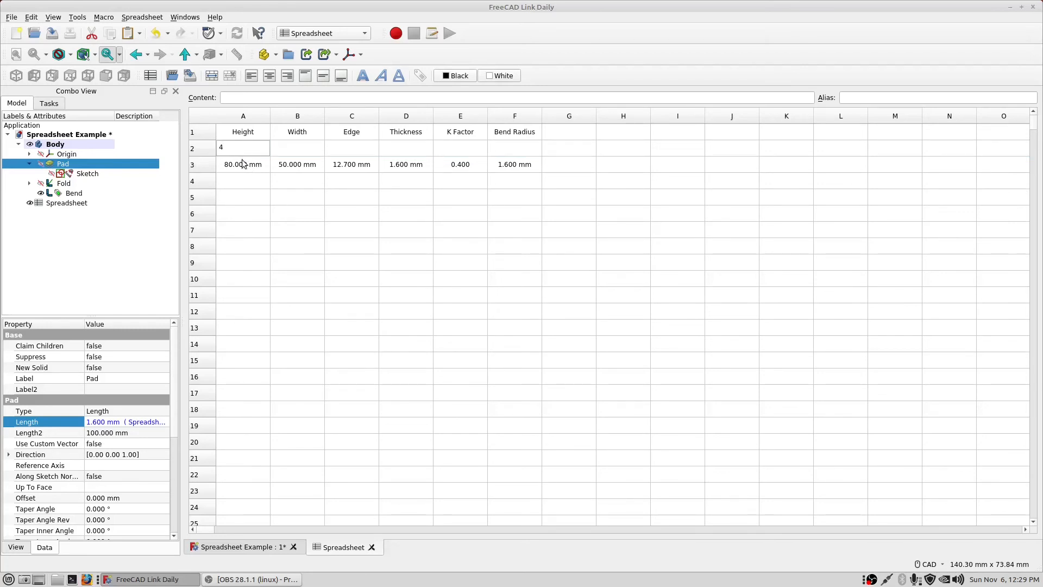
click(243, 165)
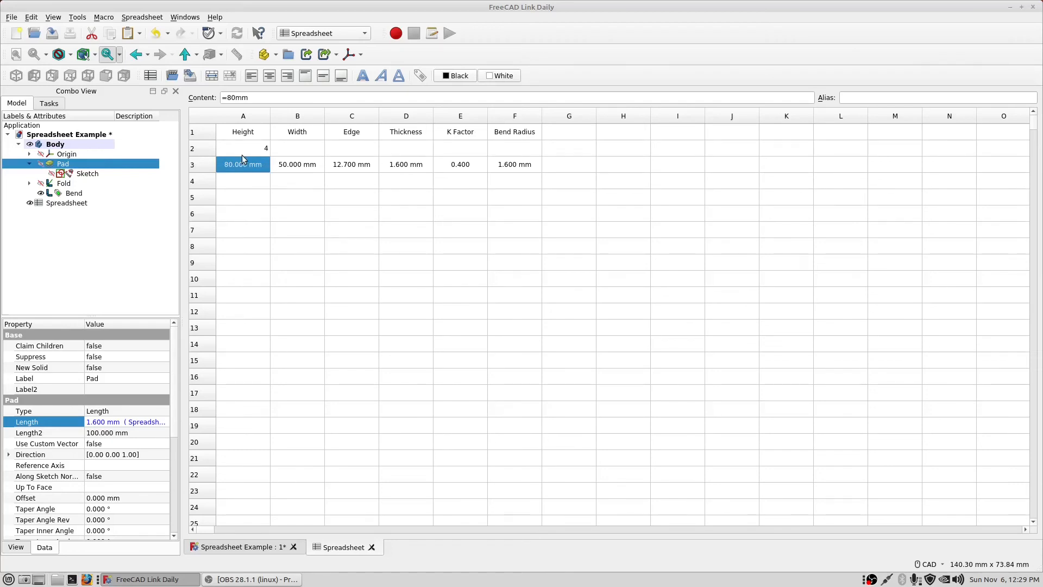
- Set the Height cell A3 to the formula =A2 * 25.4mm and centre-align the value in A2
click(250, 98)
key(BackSpace)
key(BackSpace)
key(BackSpace)
key(BackSpace)
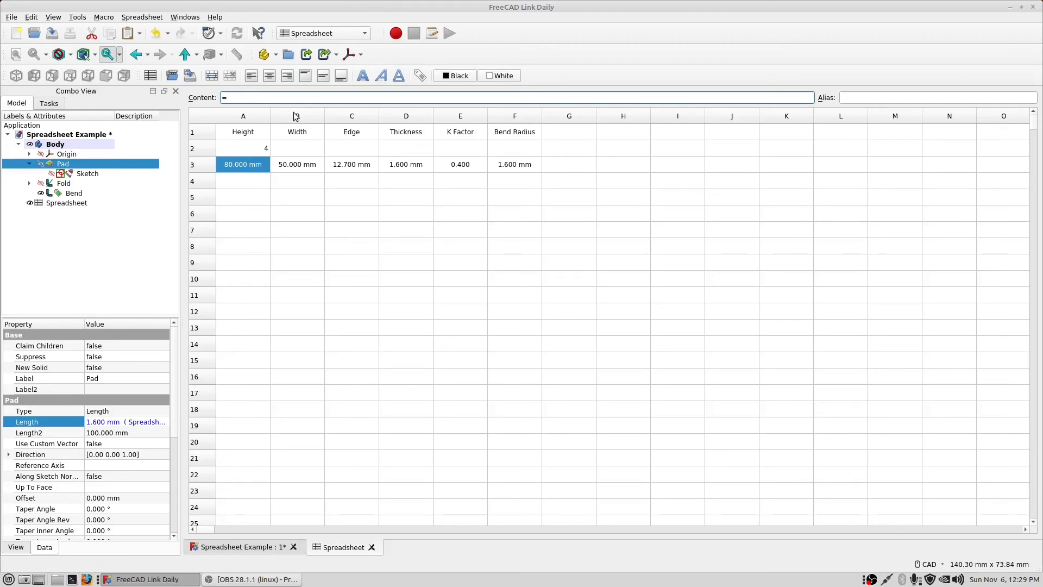
text(A2)
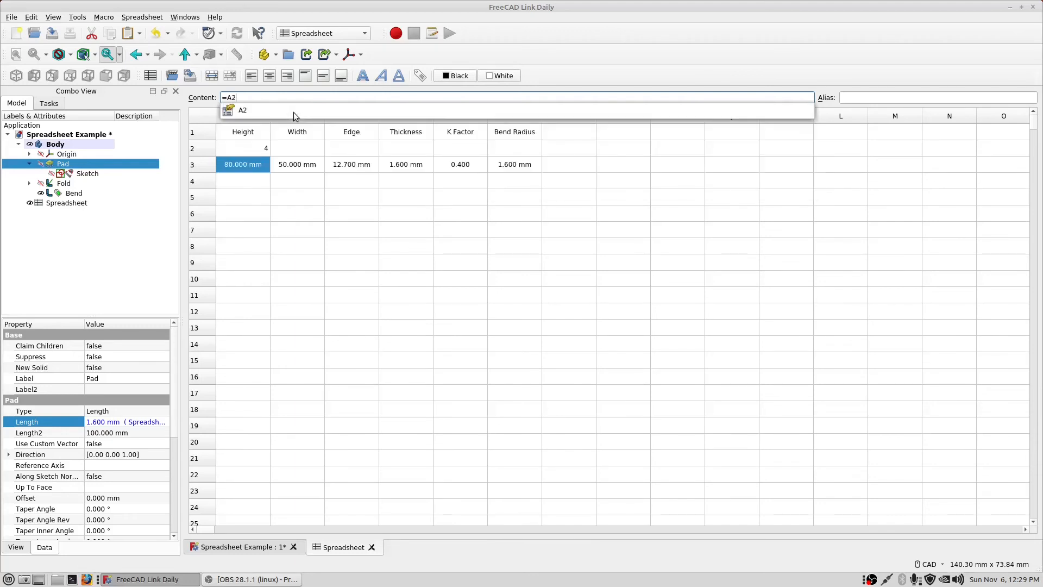
text( * )
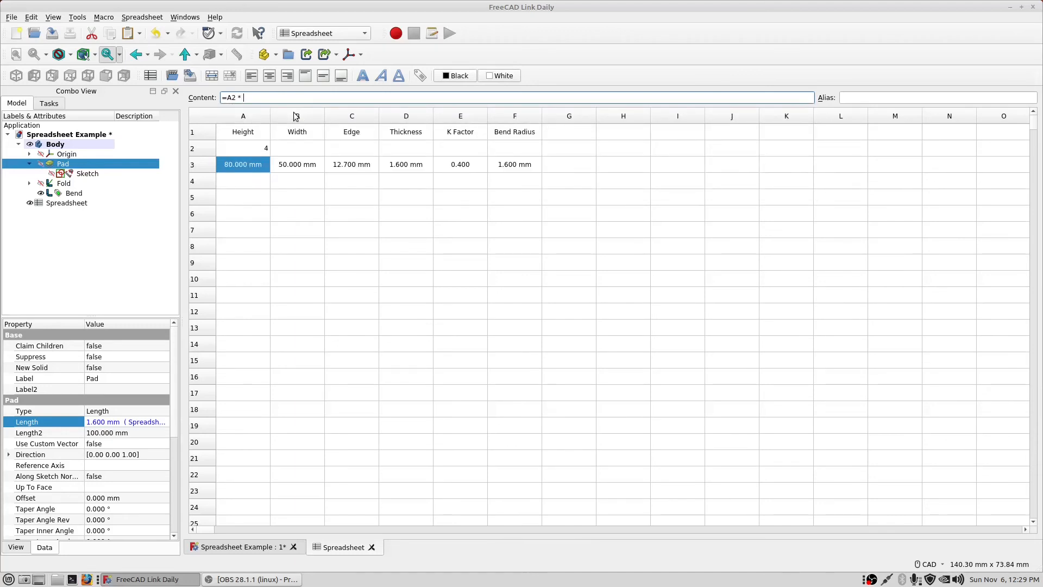
text(25.4mm)
key(Return)
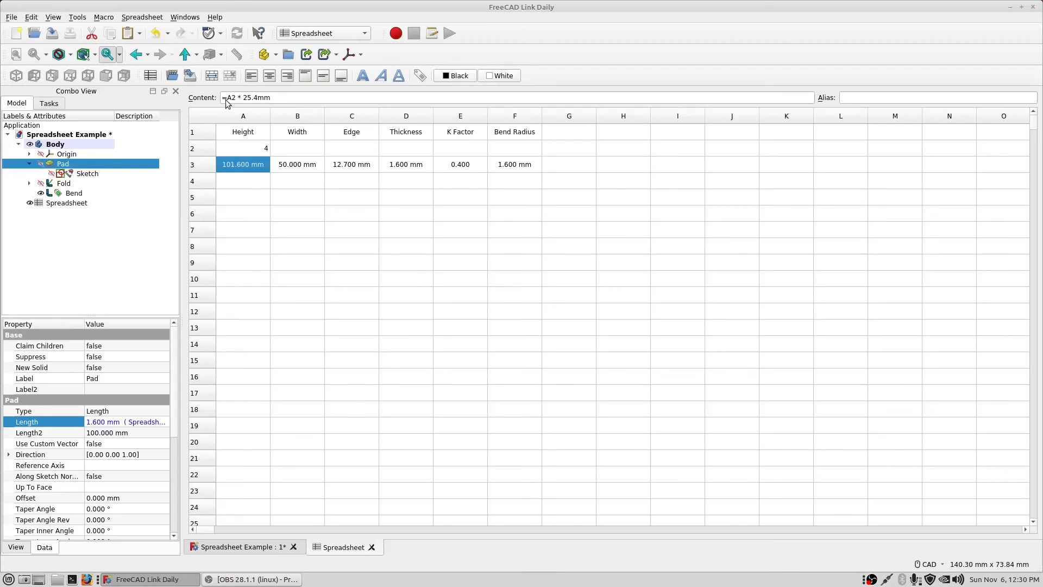
click(233, 148)
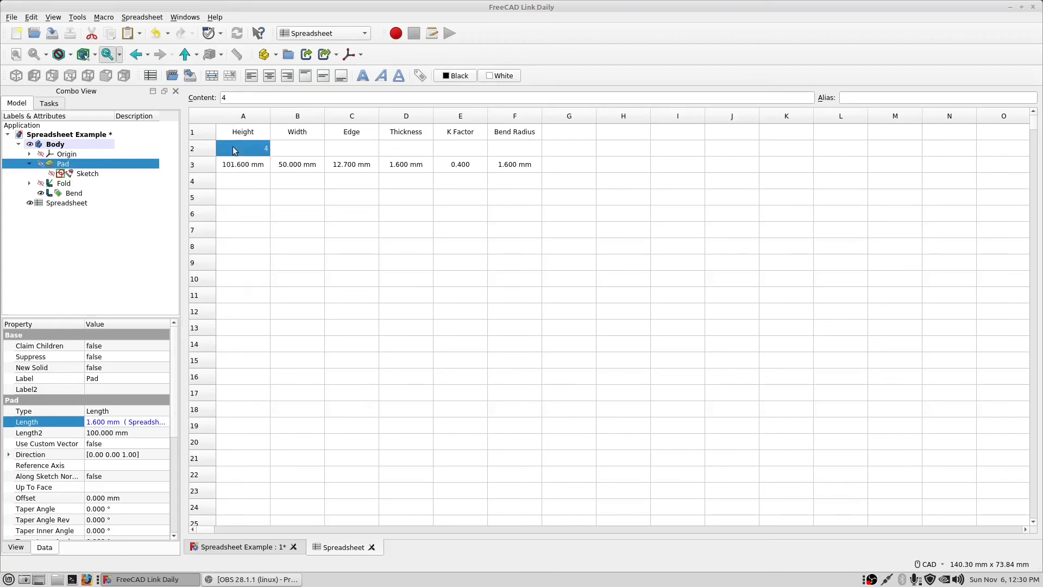
click(269, 78)
- Set the Edge value in spreadsheet cell C3 to 20 mm and check the tray's walls in the model
click(354, 164)
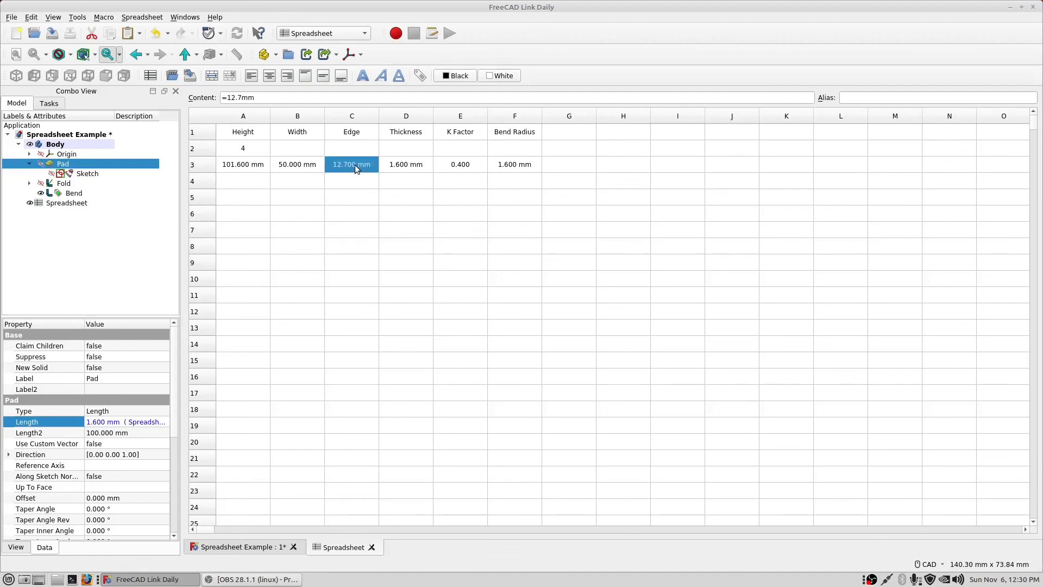
text(20mm)
key(Return)
click(235, 547)
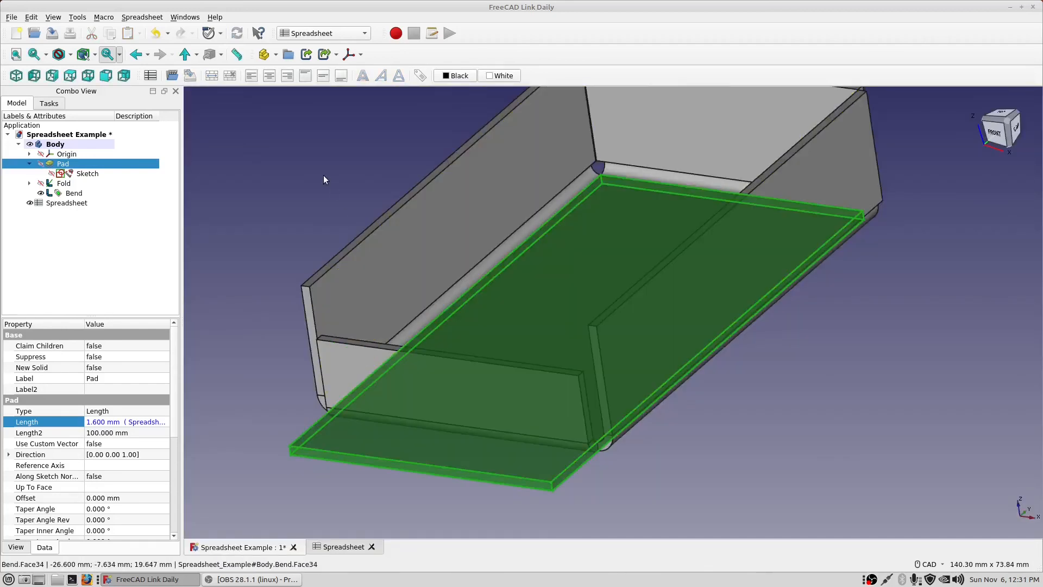
middle_drag(324, 176, 346, 215)
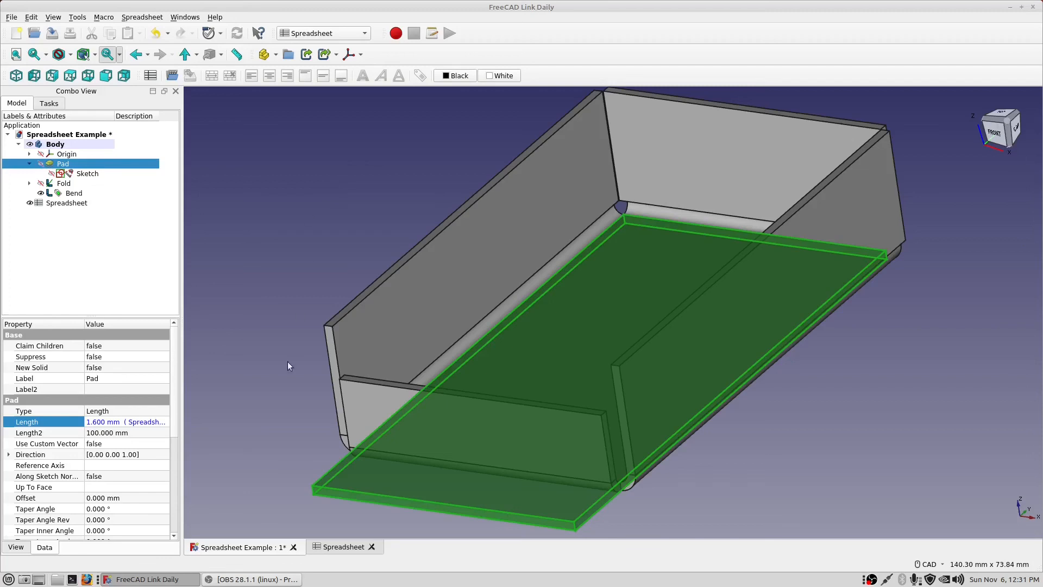
click(336, 547)
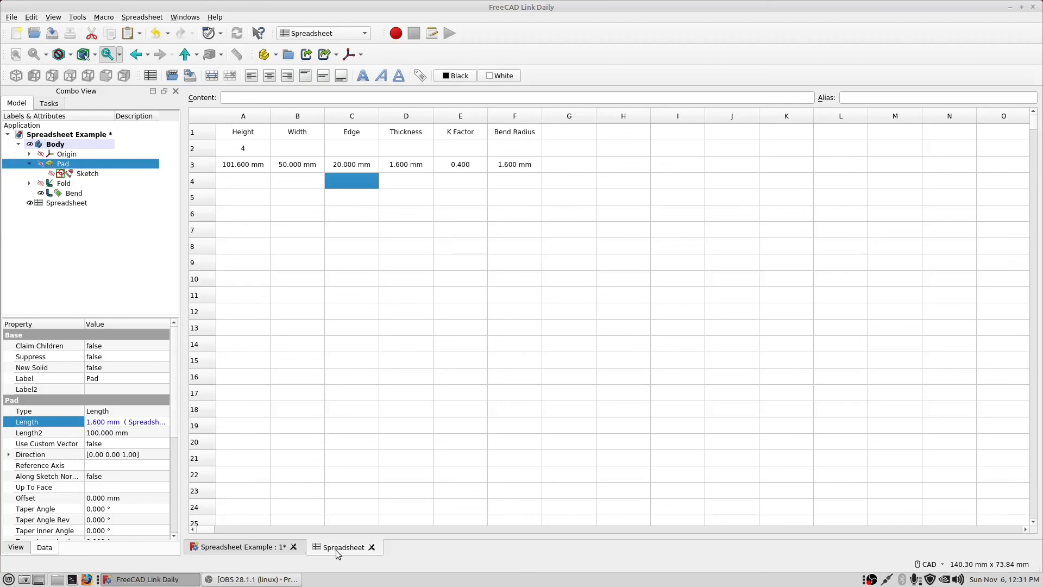
click(254, 548)
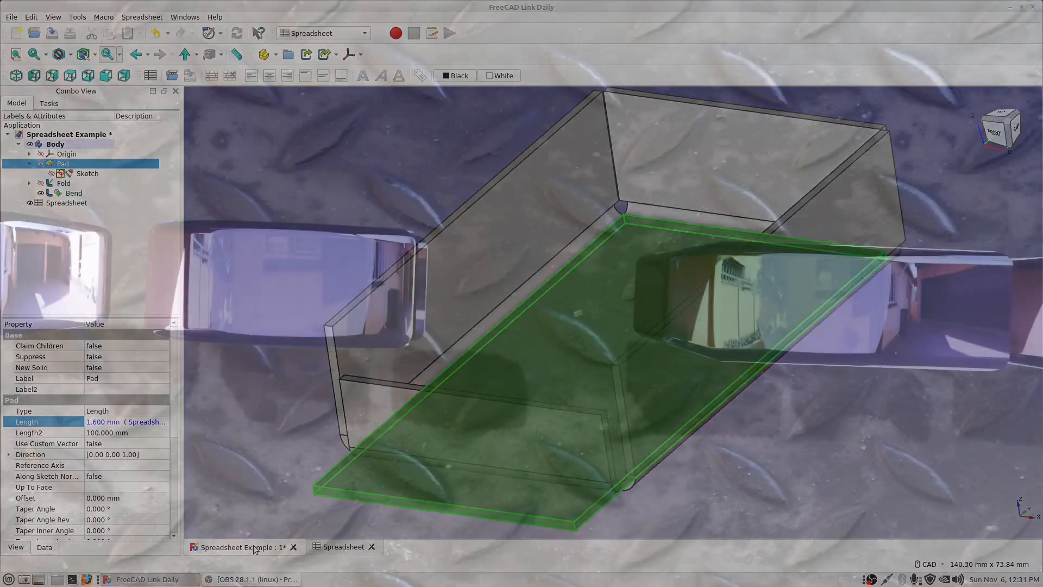